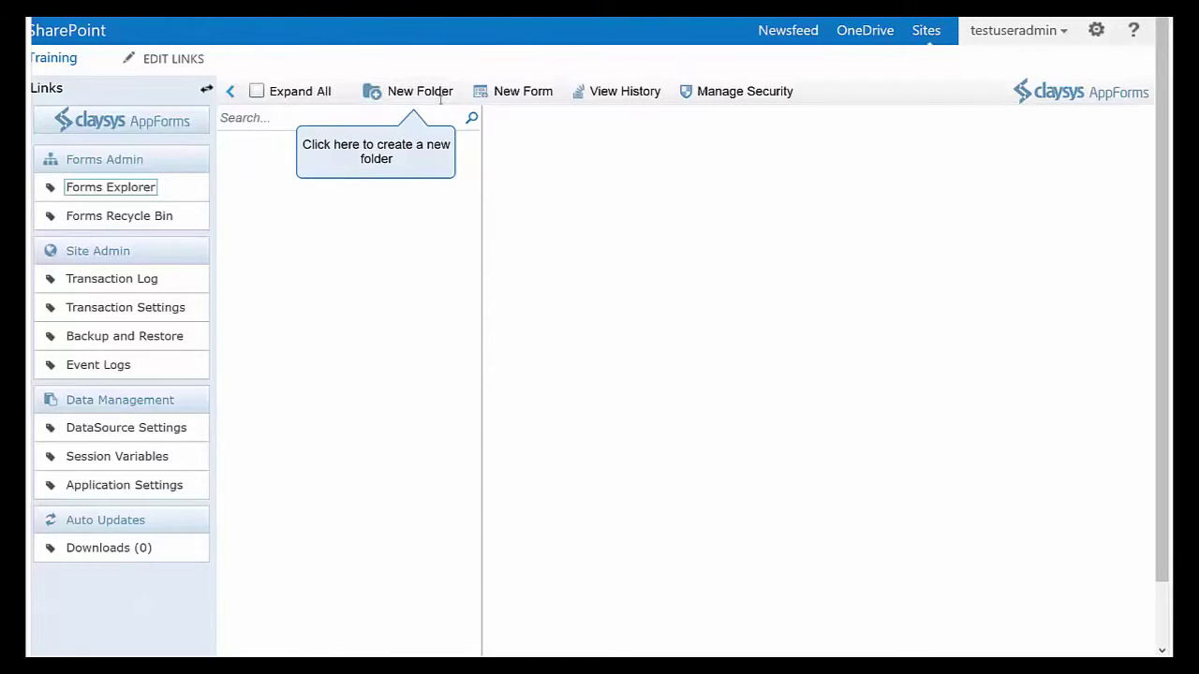
Create a folder named Demo and start a new form inside it.
{"action": "left_click", "coordinate": [424, 96]}
{"action": "type", "text": "Demo"}
{"action": "key", "text": "Return"}
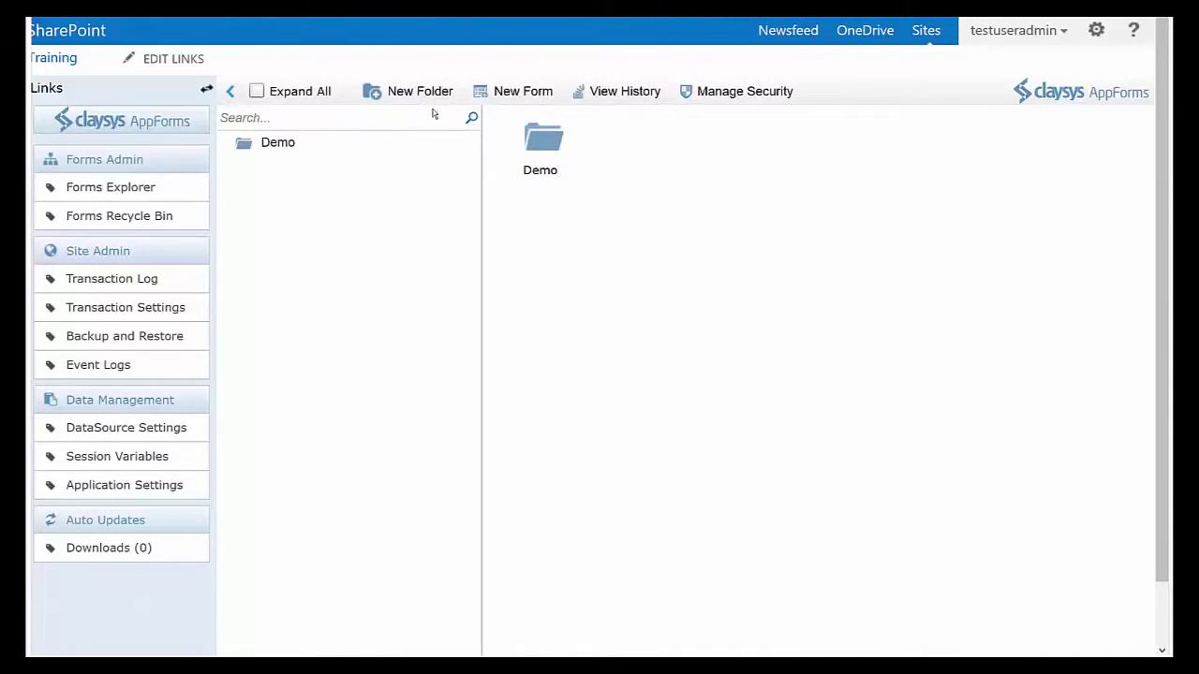
{"action": "left_click", "coordinate": [540, 142]}
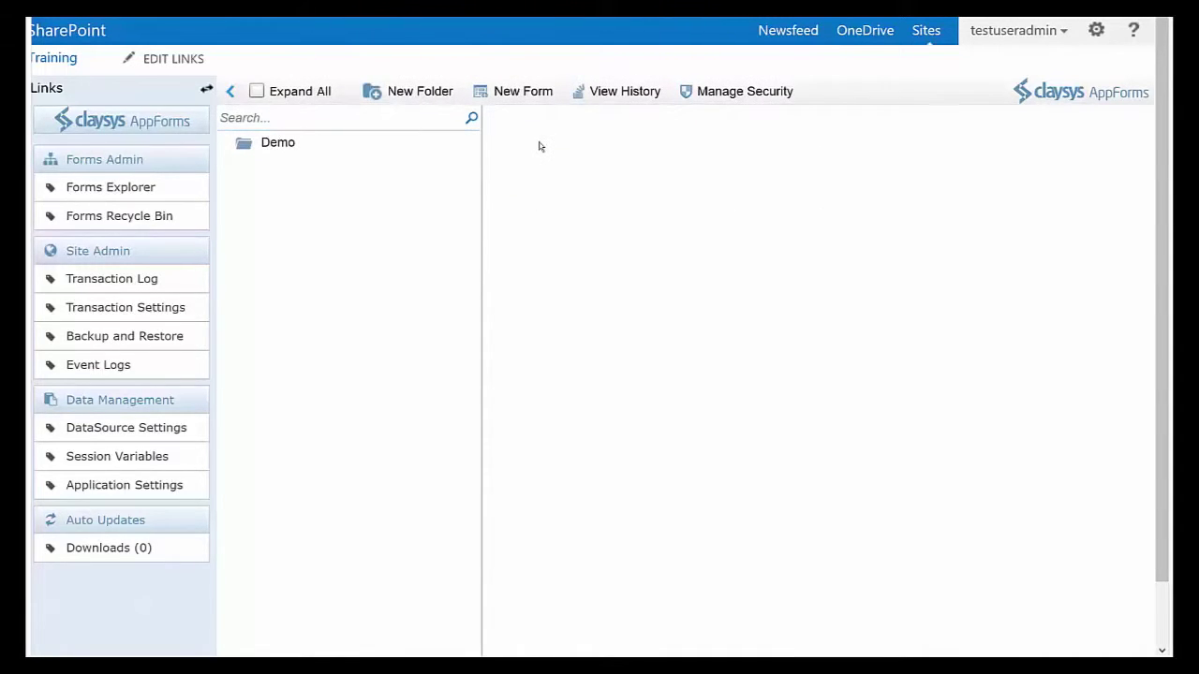
{"action": "left_click", "coordinate": [514, 99]}
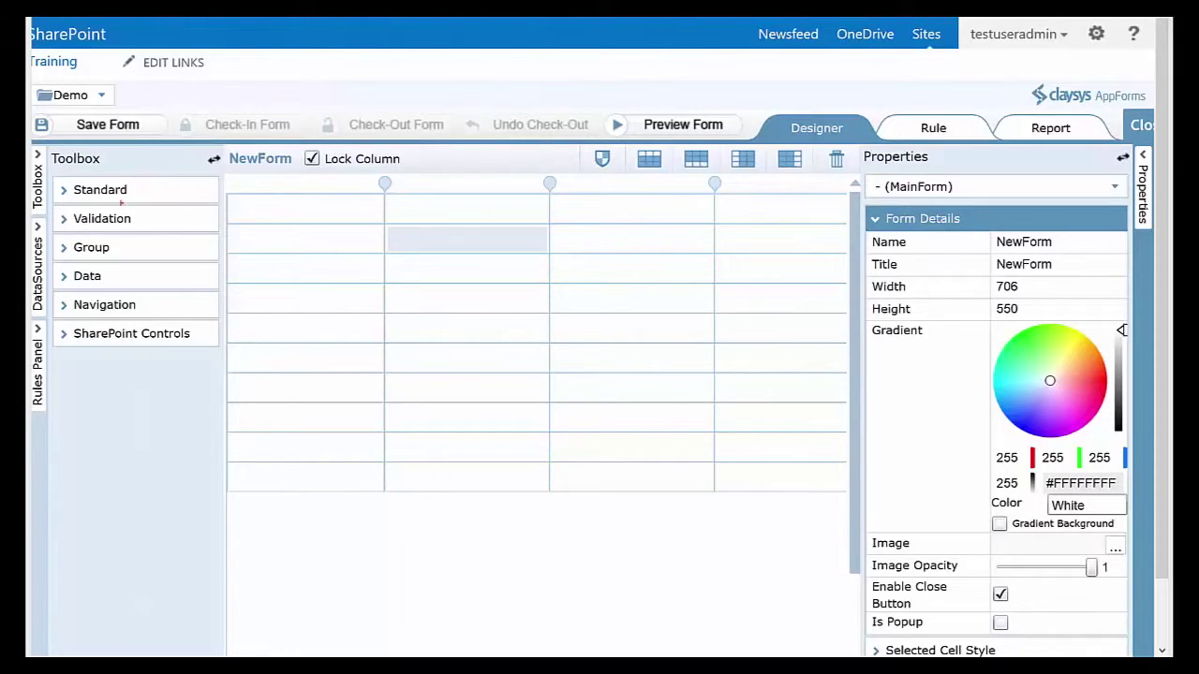
{"action": "left_click_drag", "start_coordinate": [43, 167], "coordinate": [151, 196]}
{"action": "left_click_drag", "start_coordinate": [45, 253], "coordinate": [159, 309]}
{"action": "left_click_drag", "start_coordinate": [42, 358], "coordinate": [161, 409]}
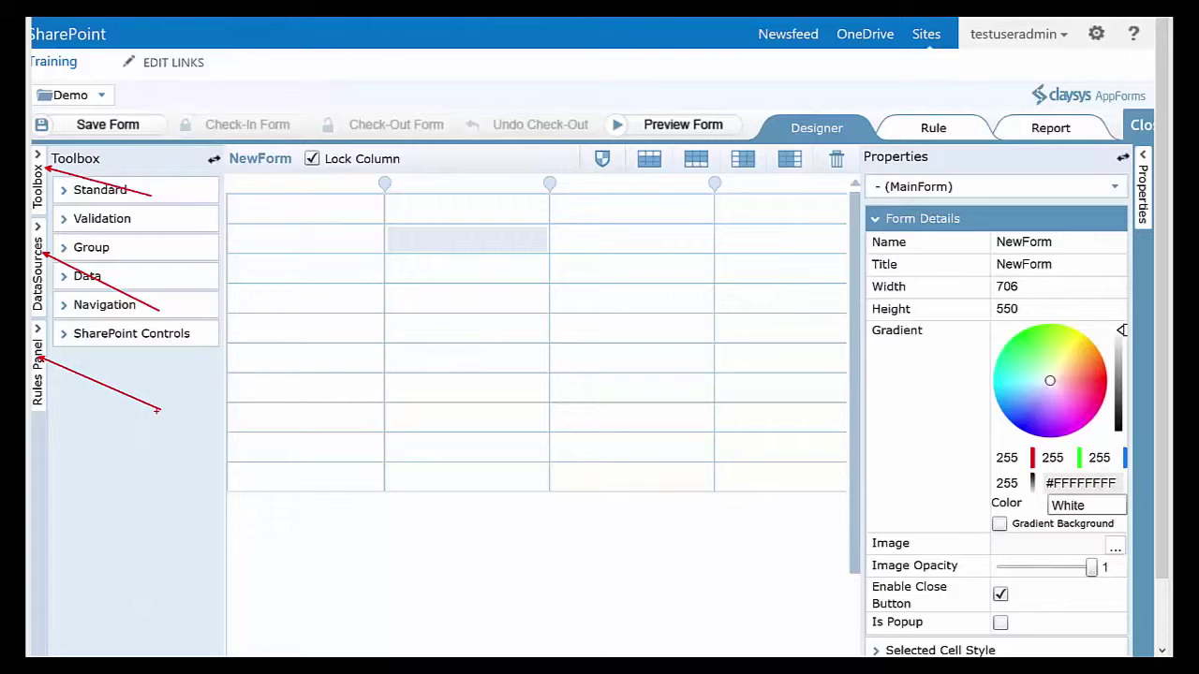
{"action": "key", "text": "Escape"}
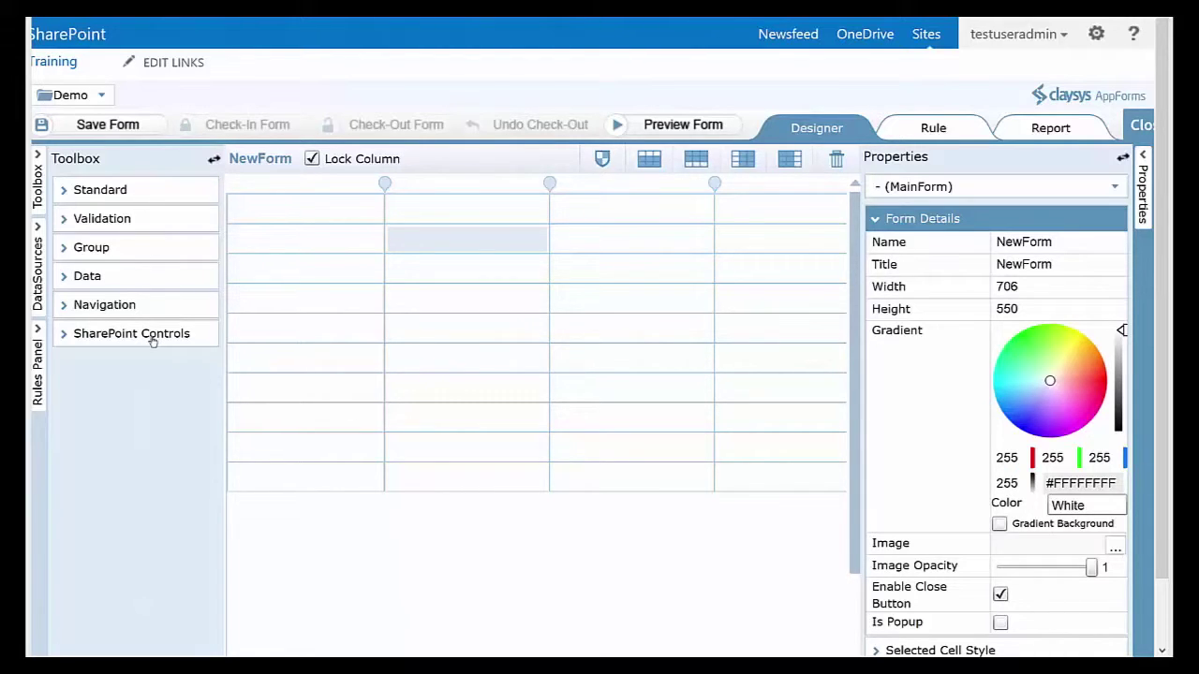
Review the Standard toolbox controls, the data source options, and the rule triggers, actions and decisions available in the designer.
{"action": "left_click", "coordinate": [117, 190]}
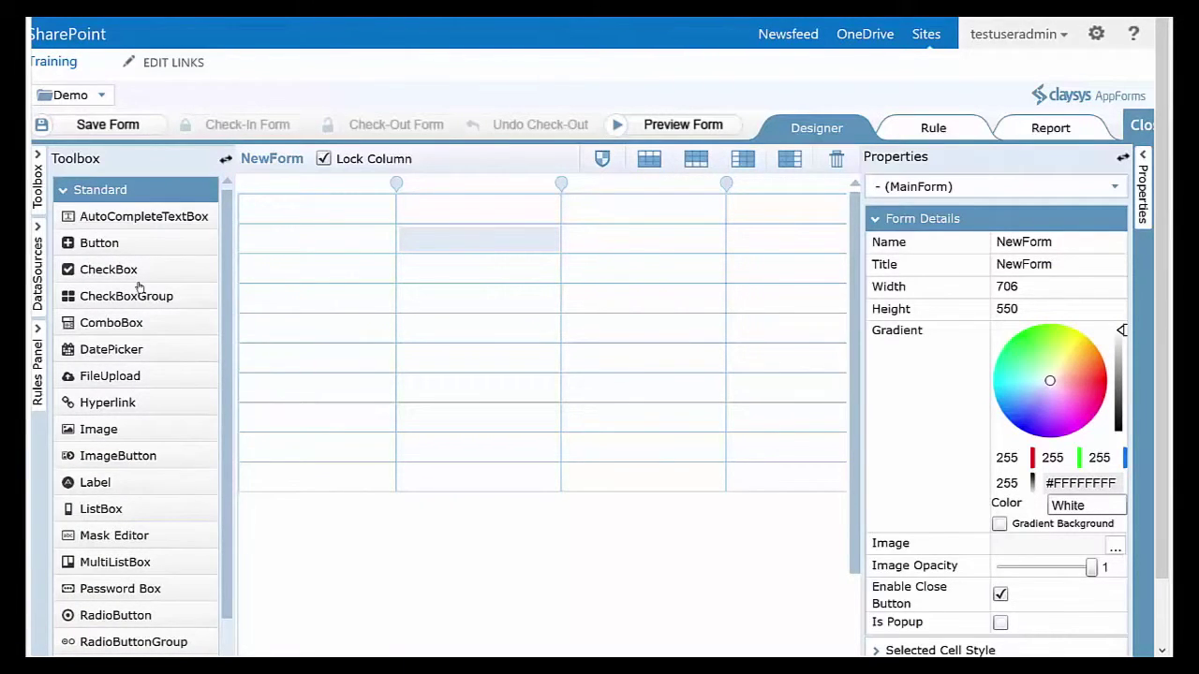
{"action": "left_click", "coordinate": [101, 190]}
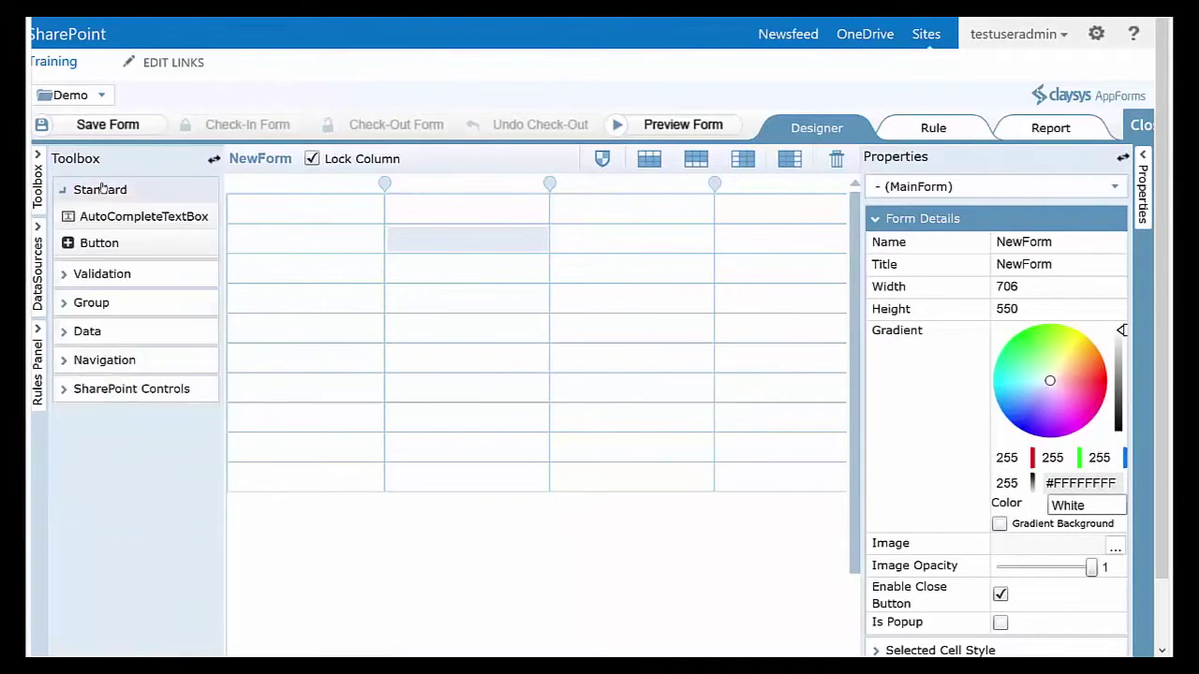
{"action": "left_click", "coordinate": [37, 274]}
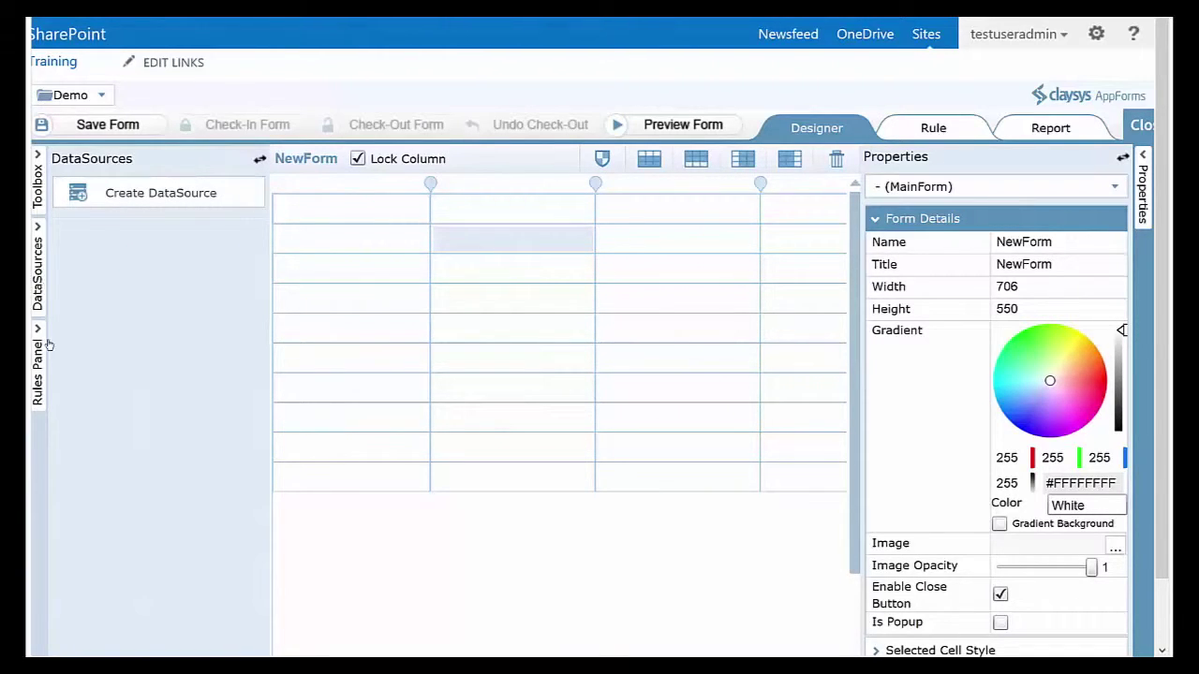
{"action": "left_click", "coordinate": [37, 368]}
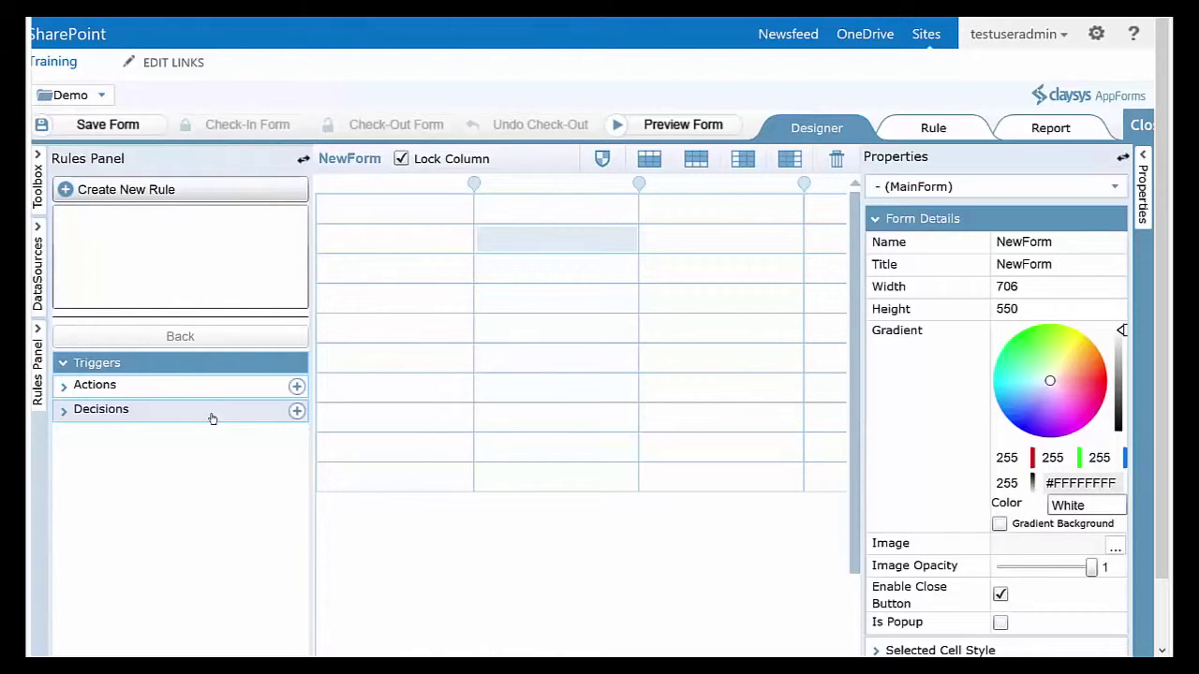
{"action": "left_click", "coordinate": [192, 386]}
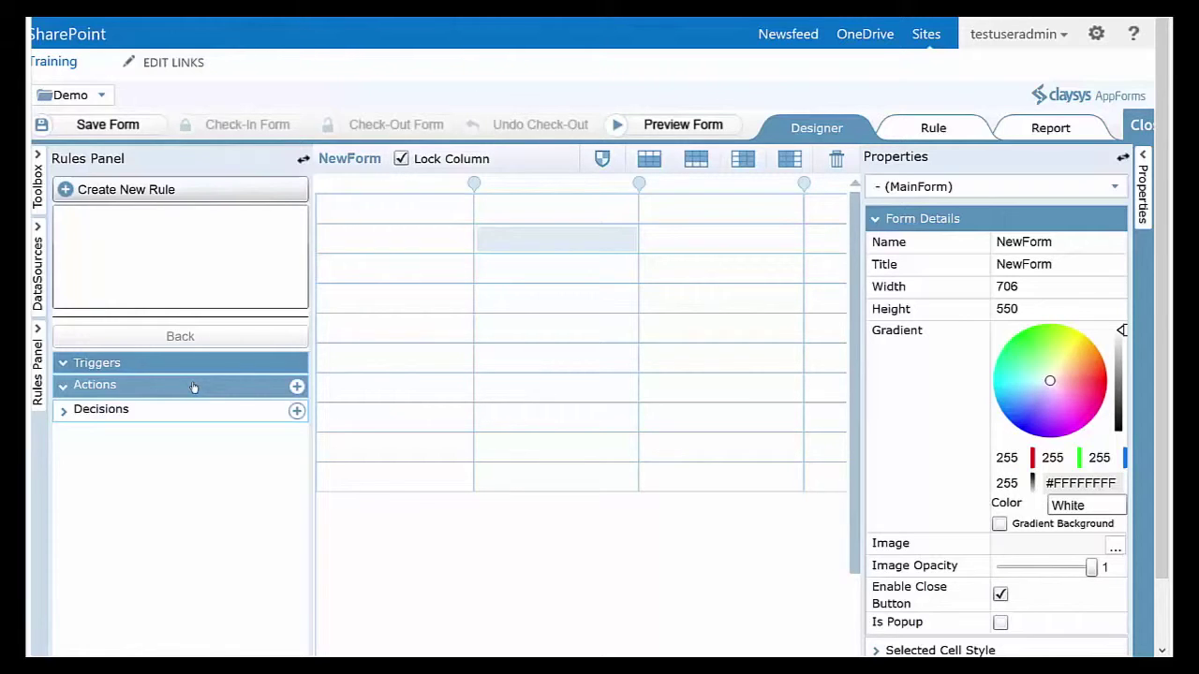
{"action": "left_click", "coordinate": [218, 413]}
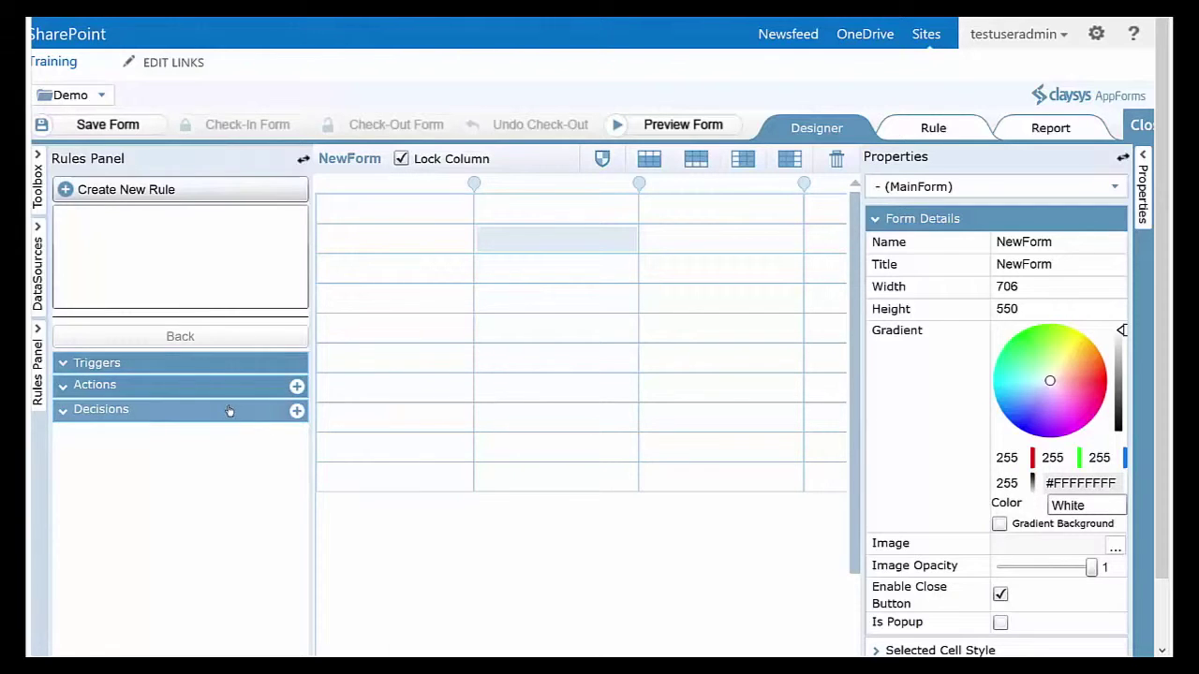
{"action": "left_click", "coordinate": [38, 189]}
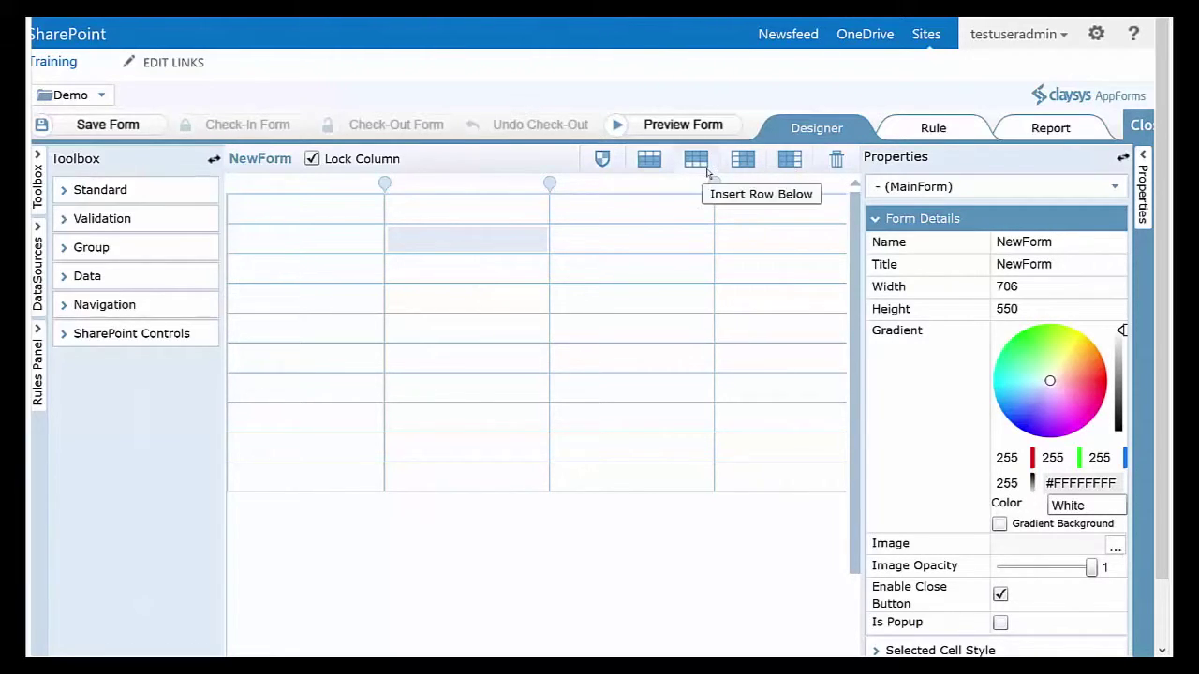
Examine the row, column and control commands available for the second-row cell in the form grid's second column.
{"action": "right_click", "coordinate": [445, 235]}
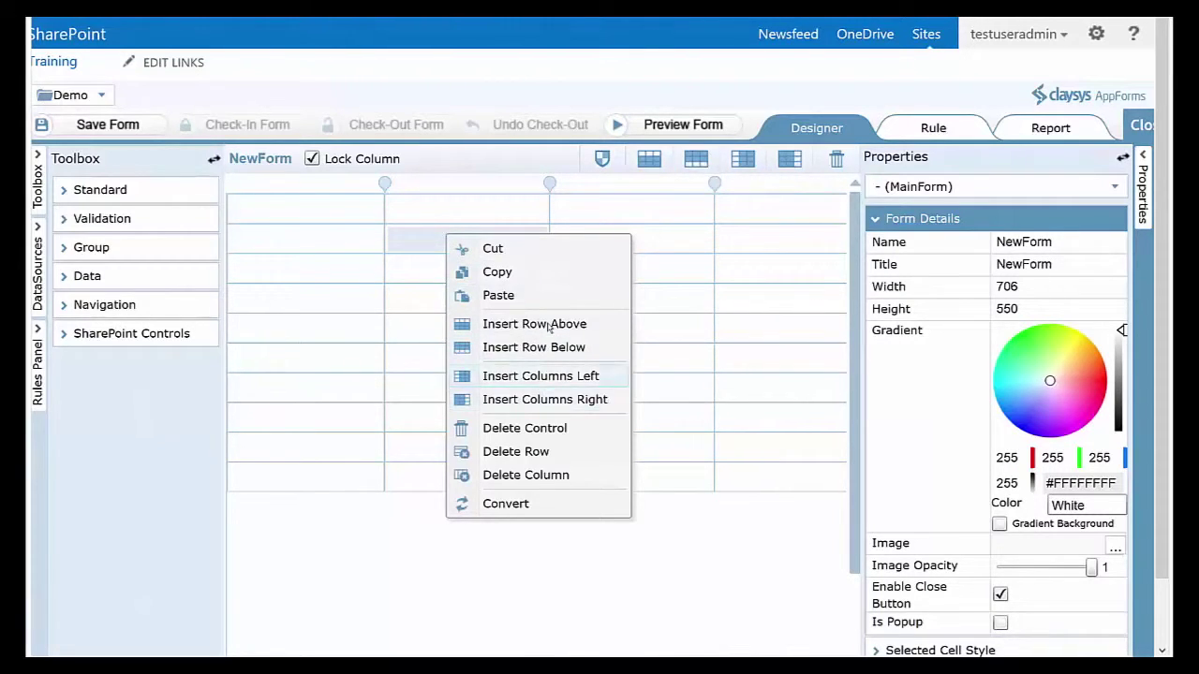
{"action": "left_click", "coordinate": [692, 261]}
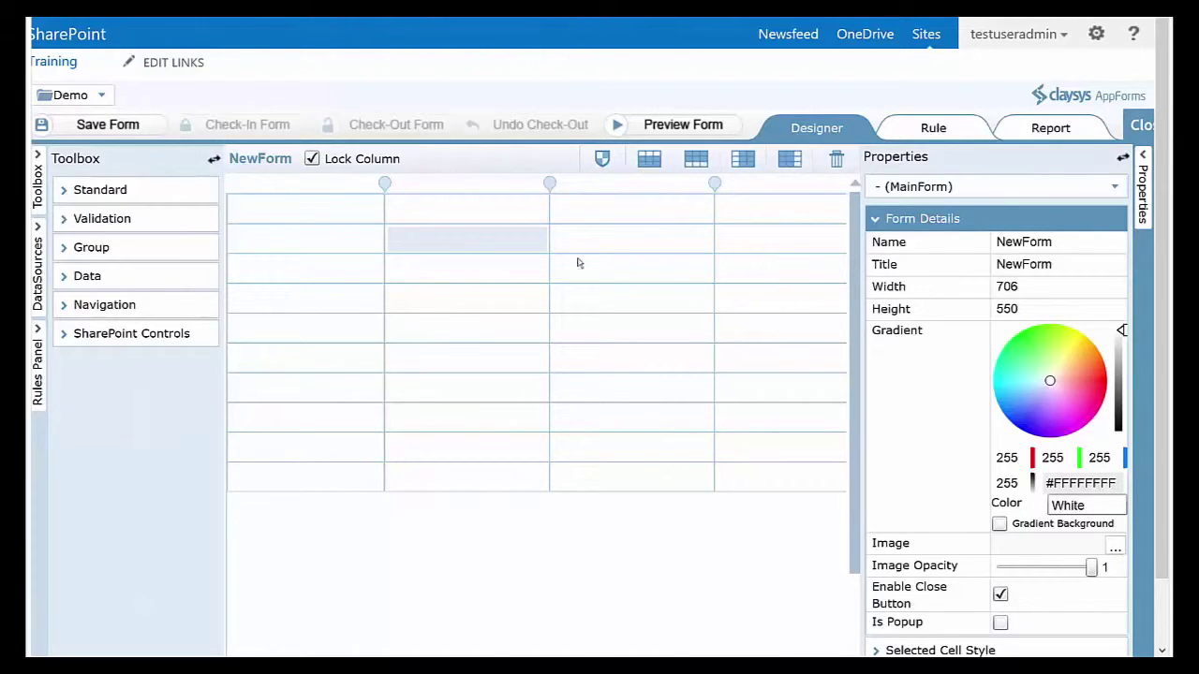
{"action": "right_click", "coordinate": [447, 251]}
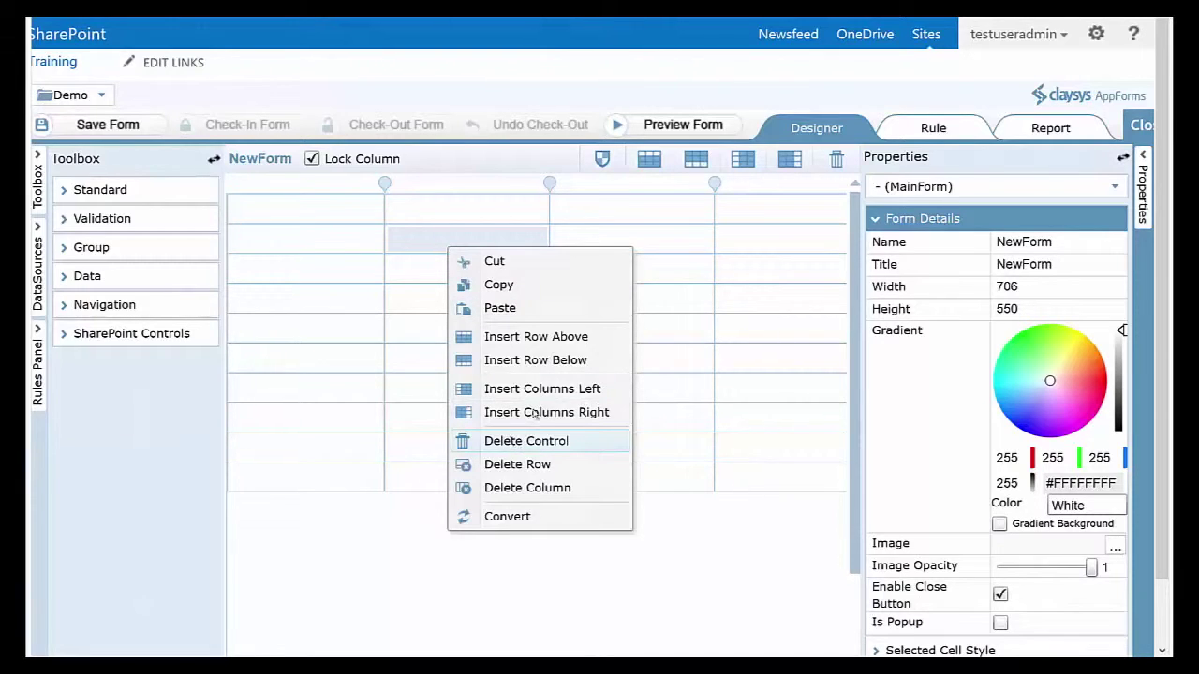
{"action": "left_click", "coordinate": [701, 311]}
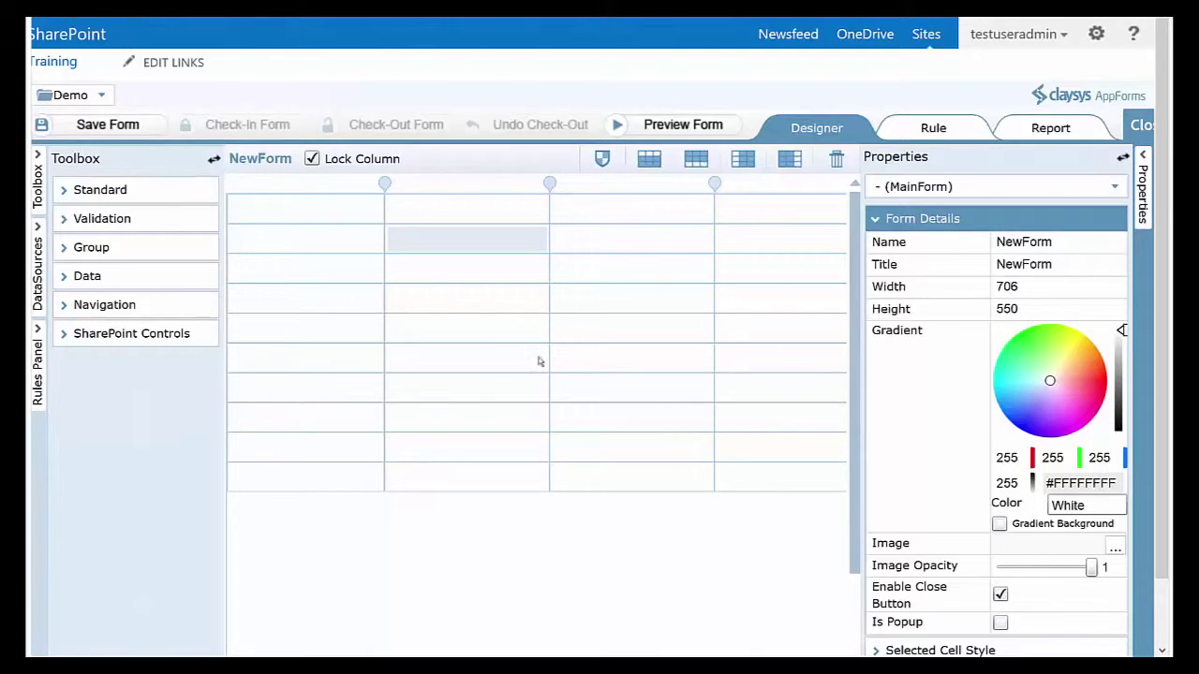
Rename the new form as frmDemo in its form details.
{"action": "left_click", "coordinate": [1092, 266]}
{"action": "left_click", "coordinate": [1081, 247]}
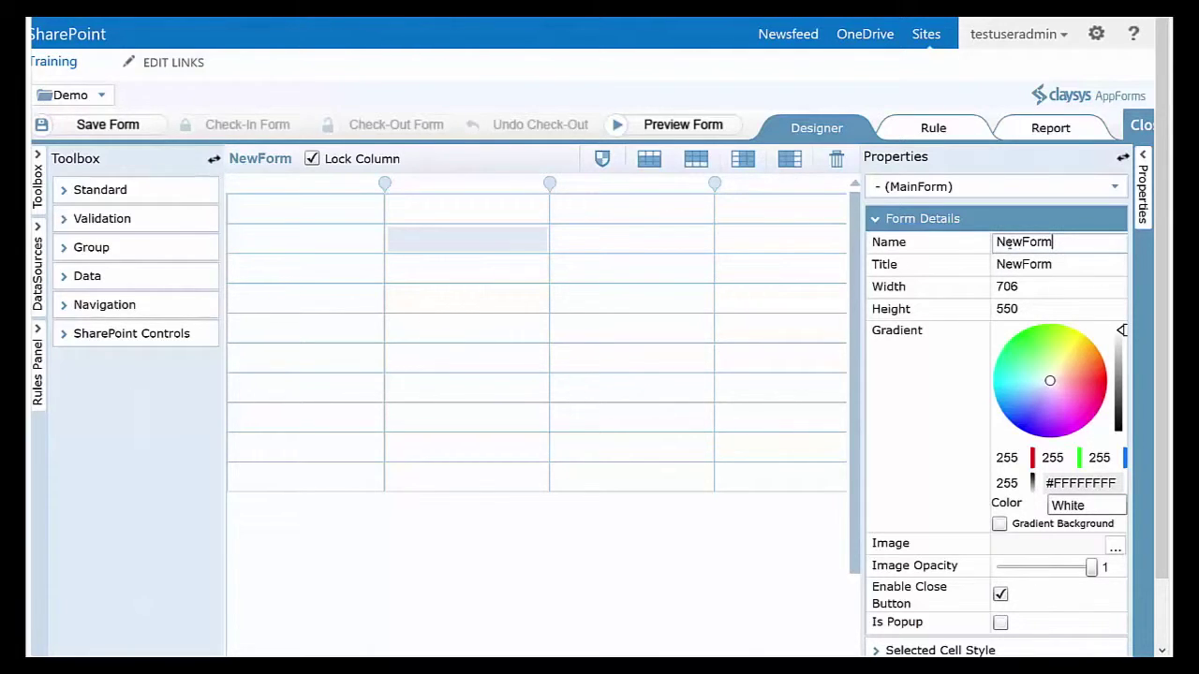
{"action": "left_click_drag", "start_coordinate": [1068, 247], "coordinate": [989, 245]}
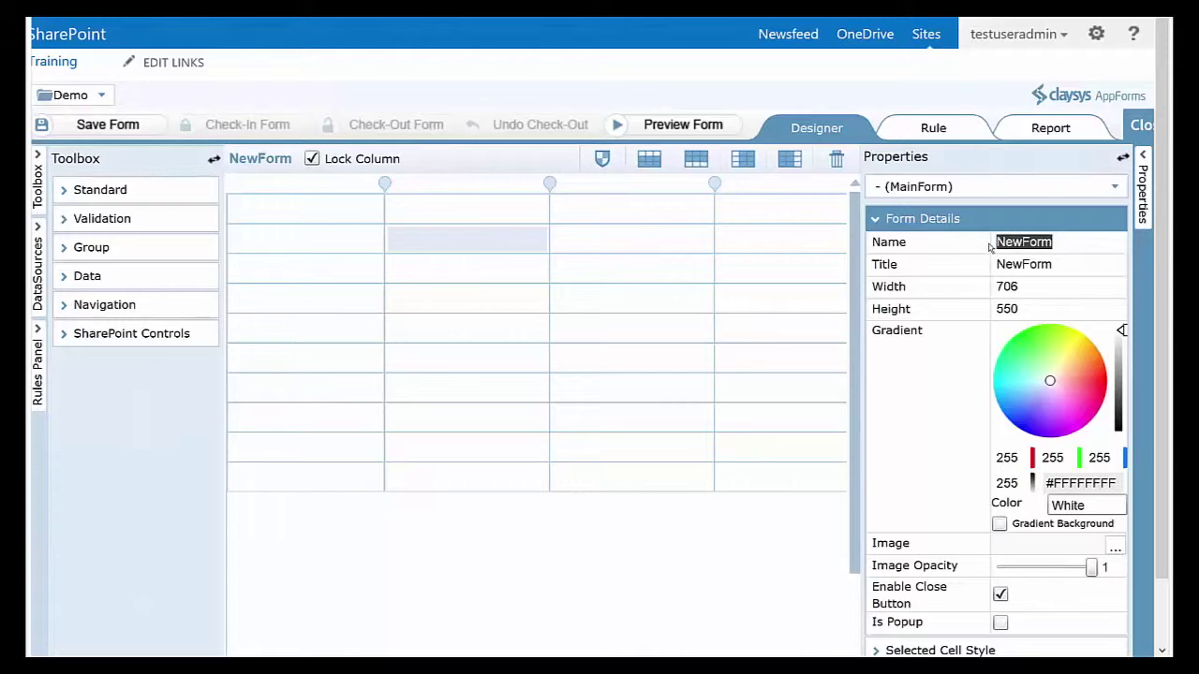
{"action": "type", "text": "frmDemo"}
{"action": "key", "text": "Return"}
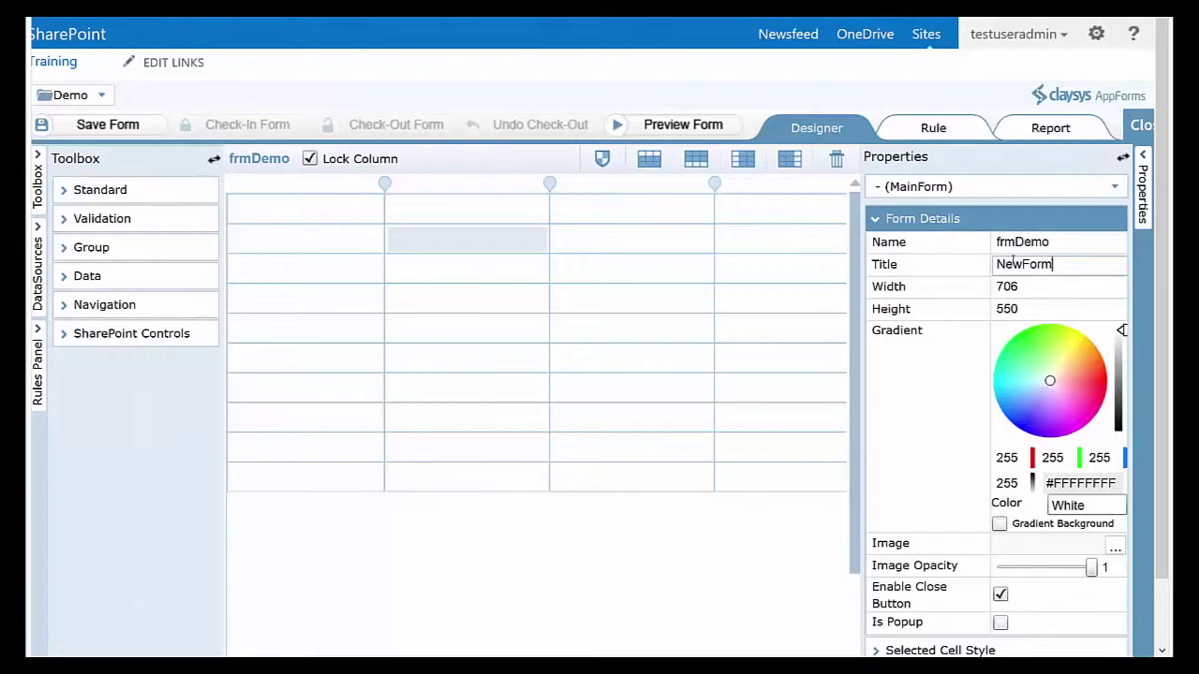
Set the form's title to Demo Form.
{"action": "left_click_drag", "start_coordinate": [1053, 265], "coordinate": [992, 264]}
{"action": "type", "text": "Demo Fo"}
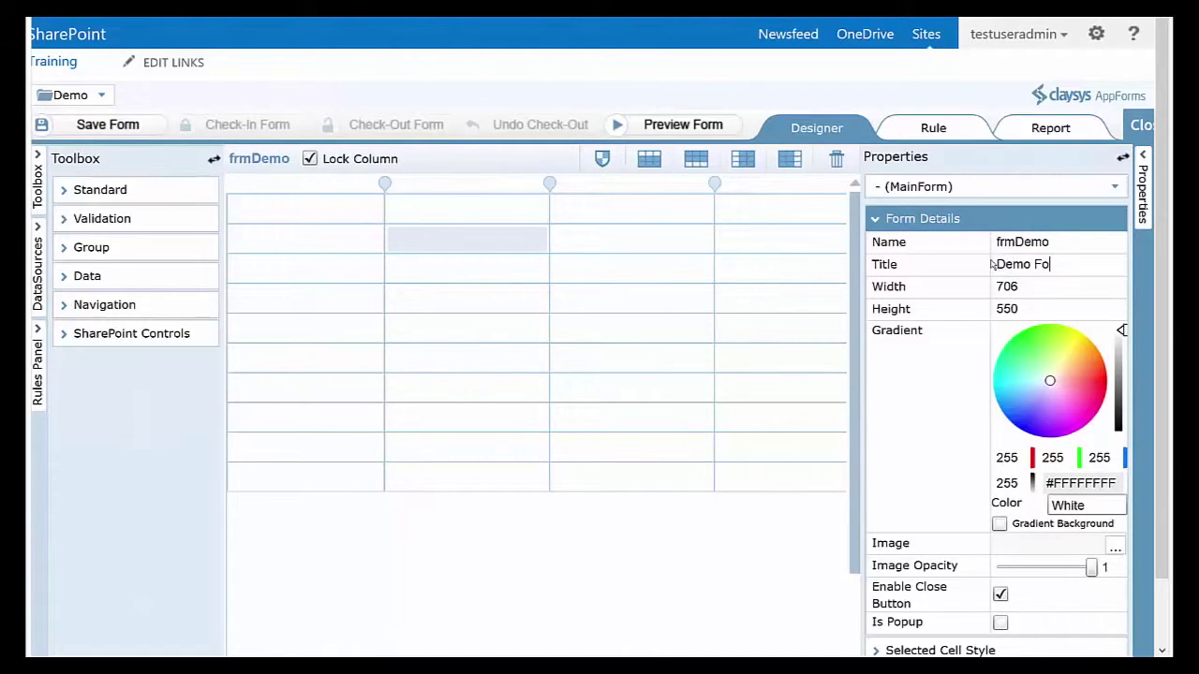
{"action": "key", "text": "BackSpace"}
{"action": "type", "text": "orm"}
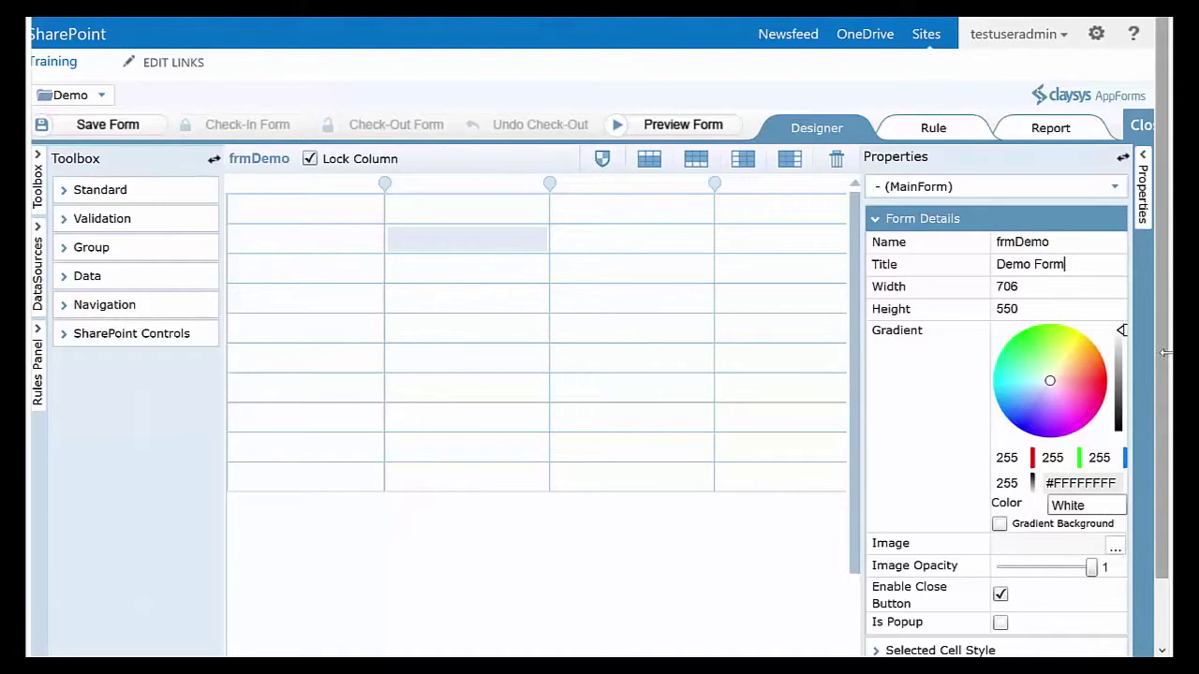
Examine the selected cell style settings and select different cells in the second and third rows of the form grid.
{"action": "scroll", "coordinate": [1164, 352], "scroll_direction": "down", "scroll_amount": 2}
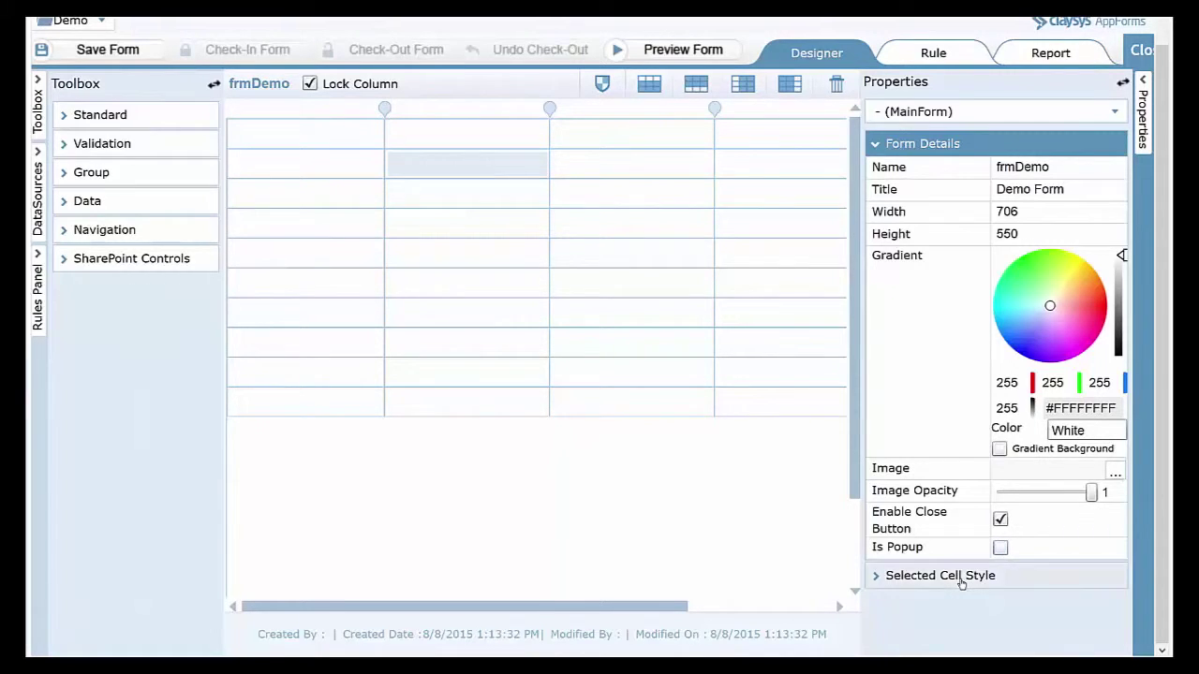
{"action": "left_click", "coordinate": [961, 577]}
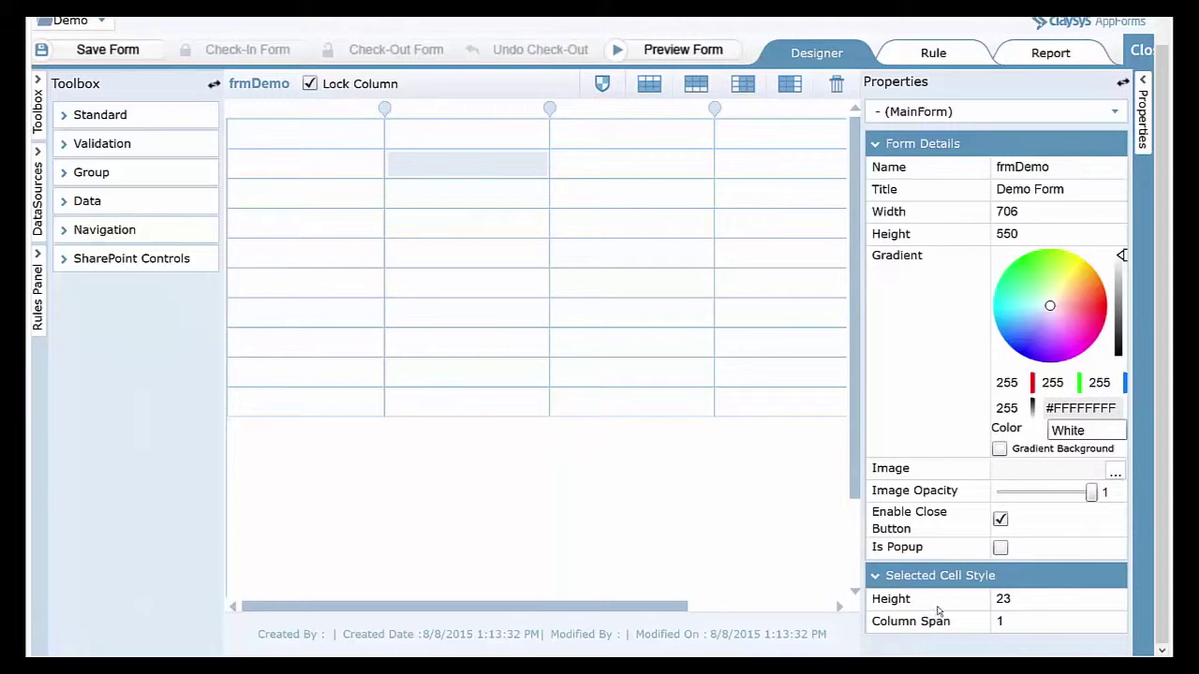
{"action": "left_click", "coordinate": [462, 197]}
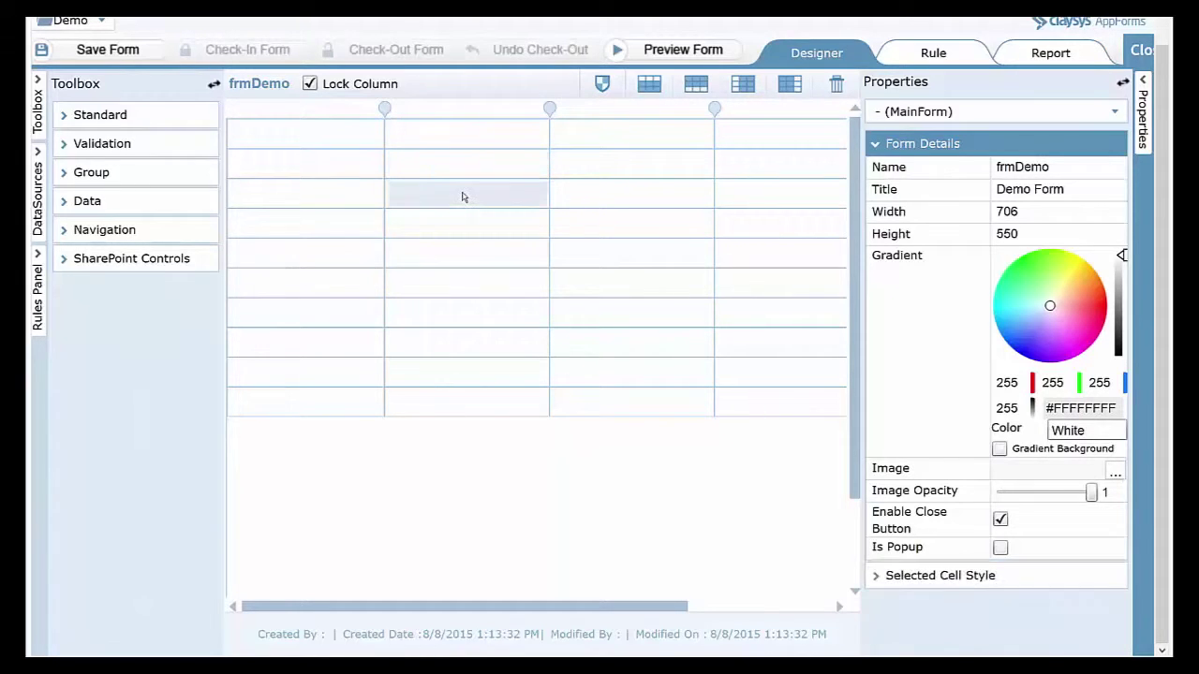
{"action": "left_click", "coordinate": [942, 579]}
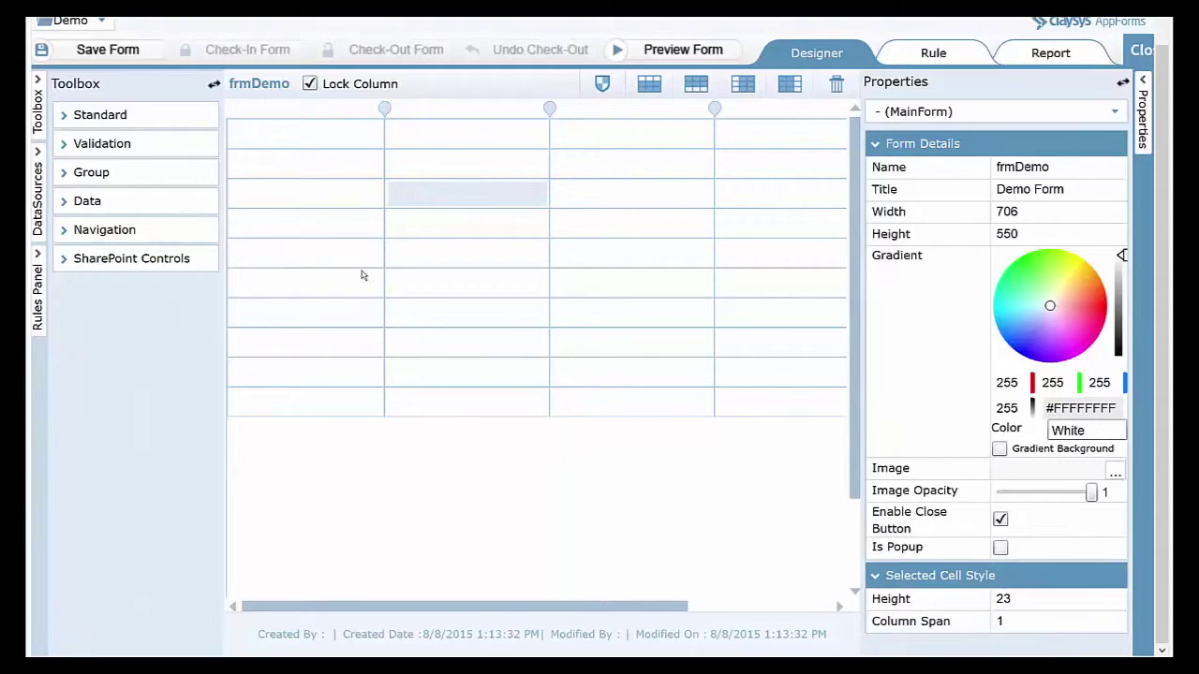
{"action": "left_click", "coordinate": [454, 168]}
{"action": "left_click", "coordinate": [319, 169]}
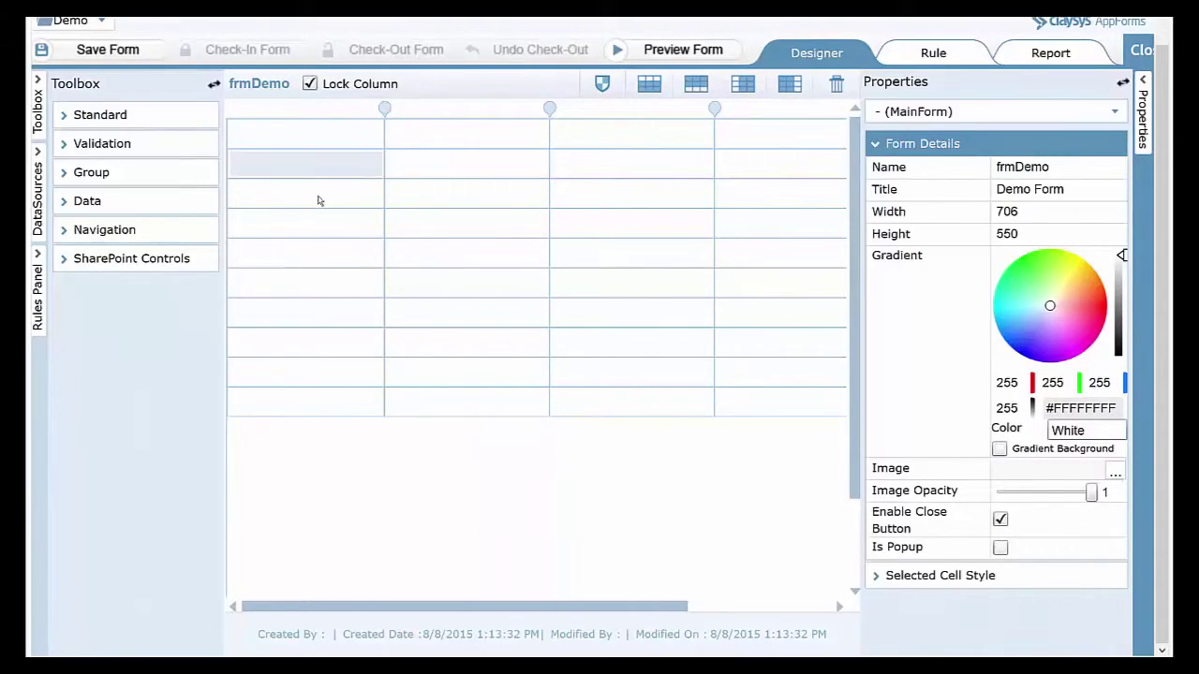
{"action": "left_click", "coordinate": [345, 200]}
{"action": "left_click", "coordinate": [420, 199]}
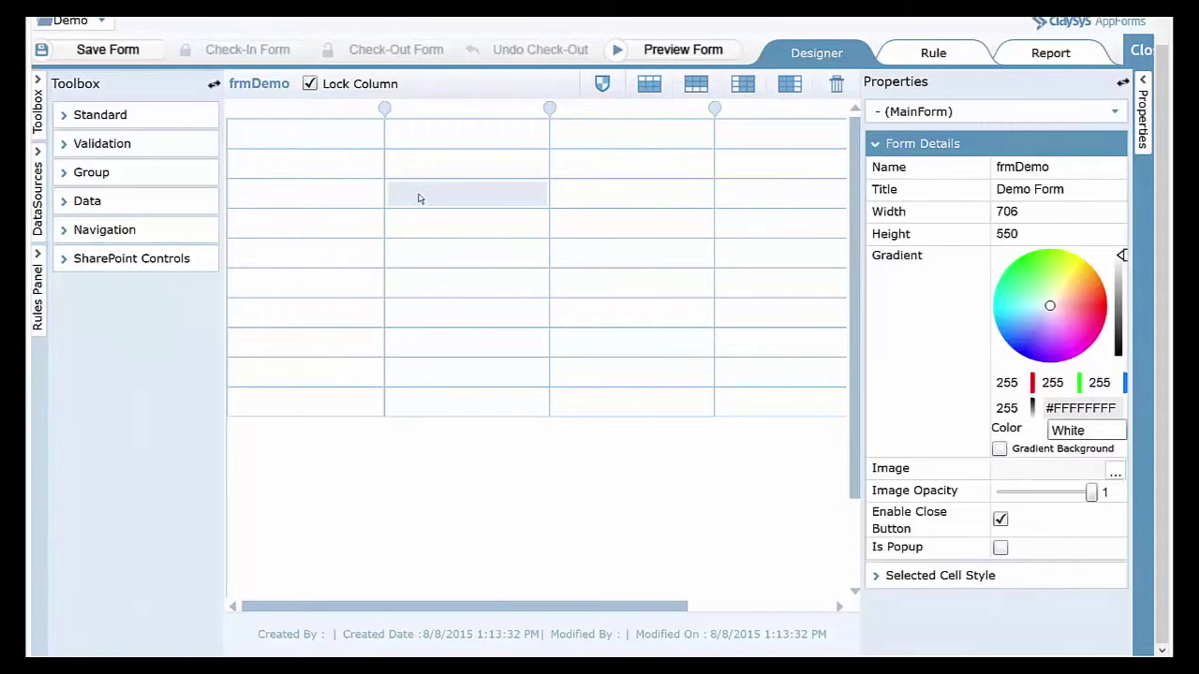
{"action": "left_click", "coordinate": [474, 170]}
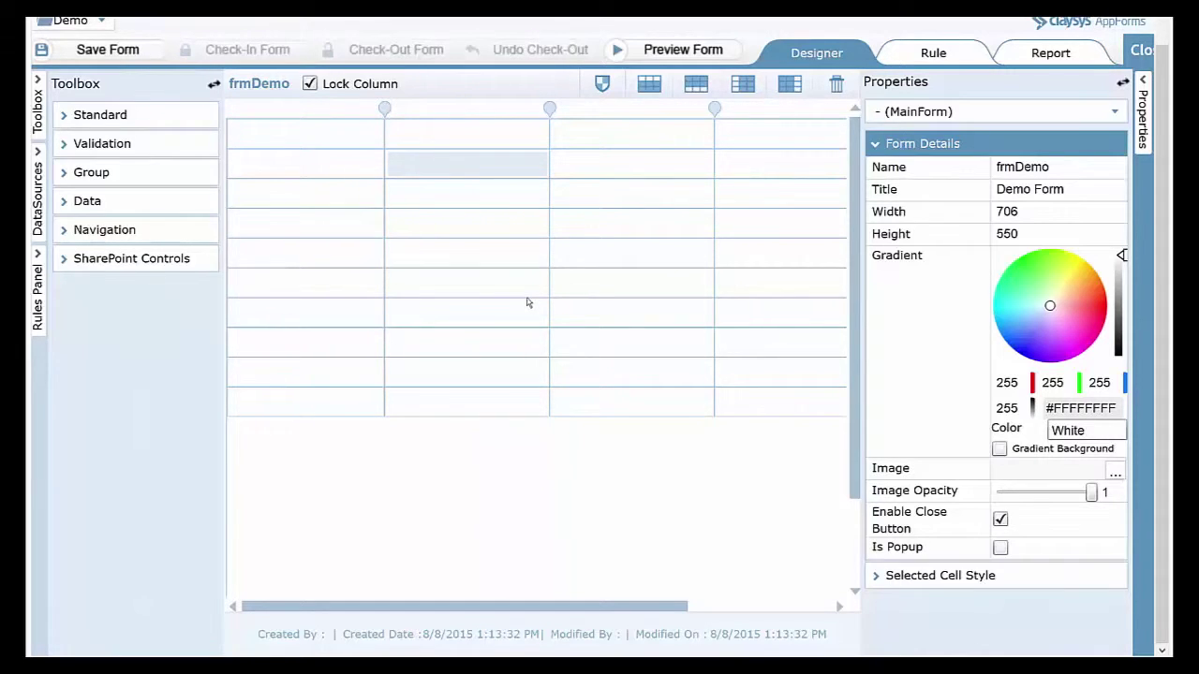
{"action": "left_click", "coordinate": [453, 203]}
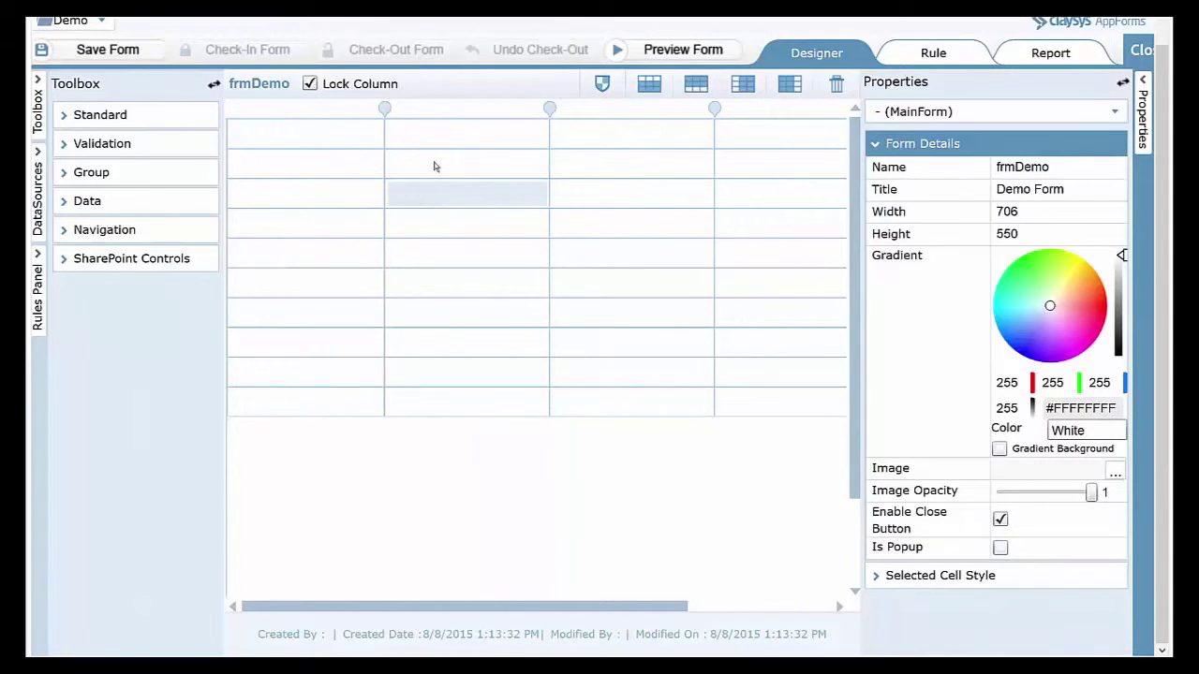
Add a Label control from the Standard toolbox to the second-row cell of the form grid's second column.
{"action": "left_click", "coordinate": [434, 166]}
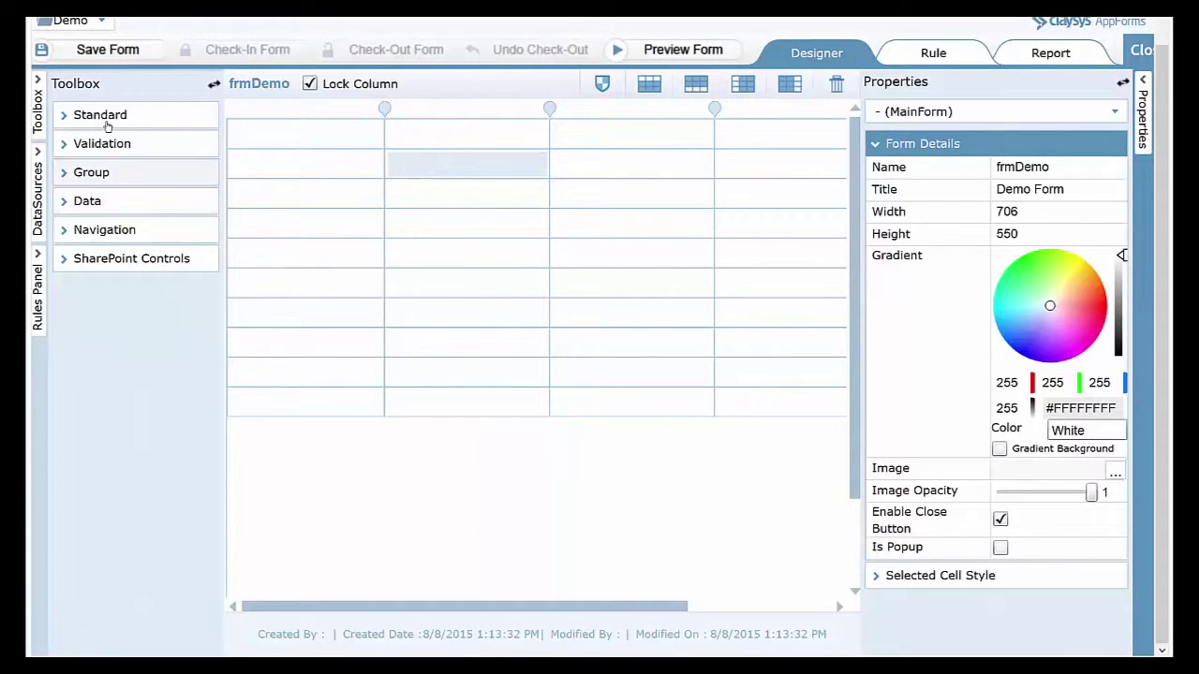
{"action": "left_click", "coordinate": [101, 116]}
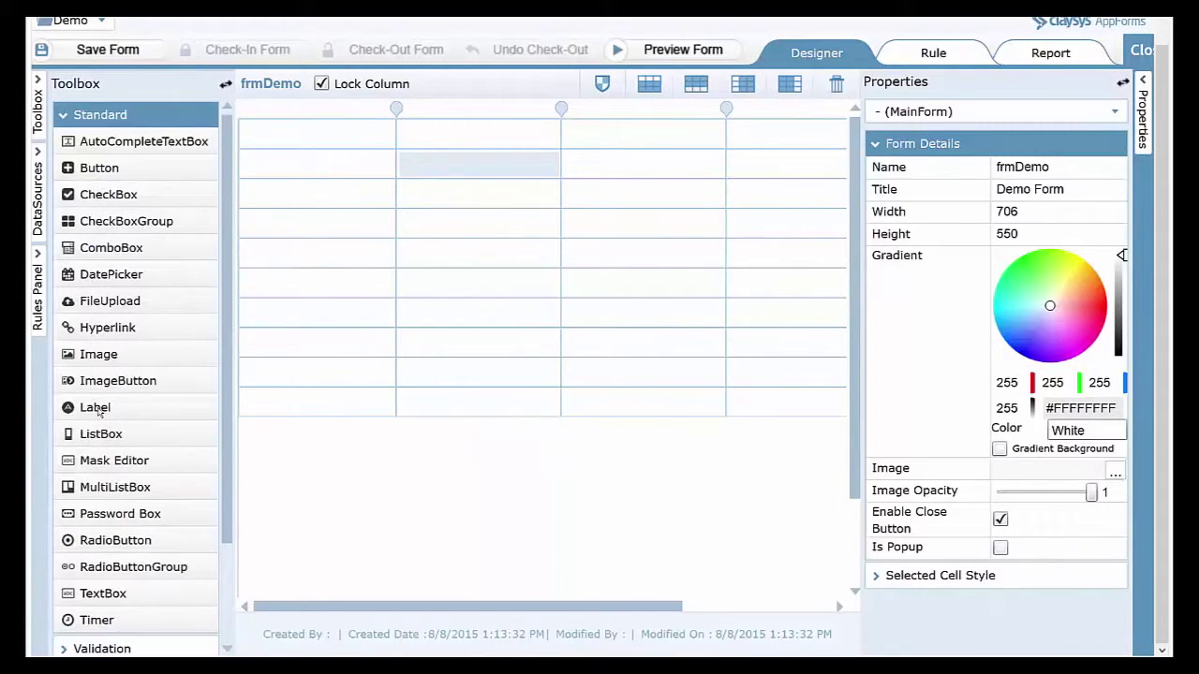
{"action": "left_click_drag", "start_coordinate": [400, 218], "coordinate": [436, 171]}
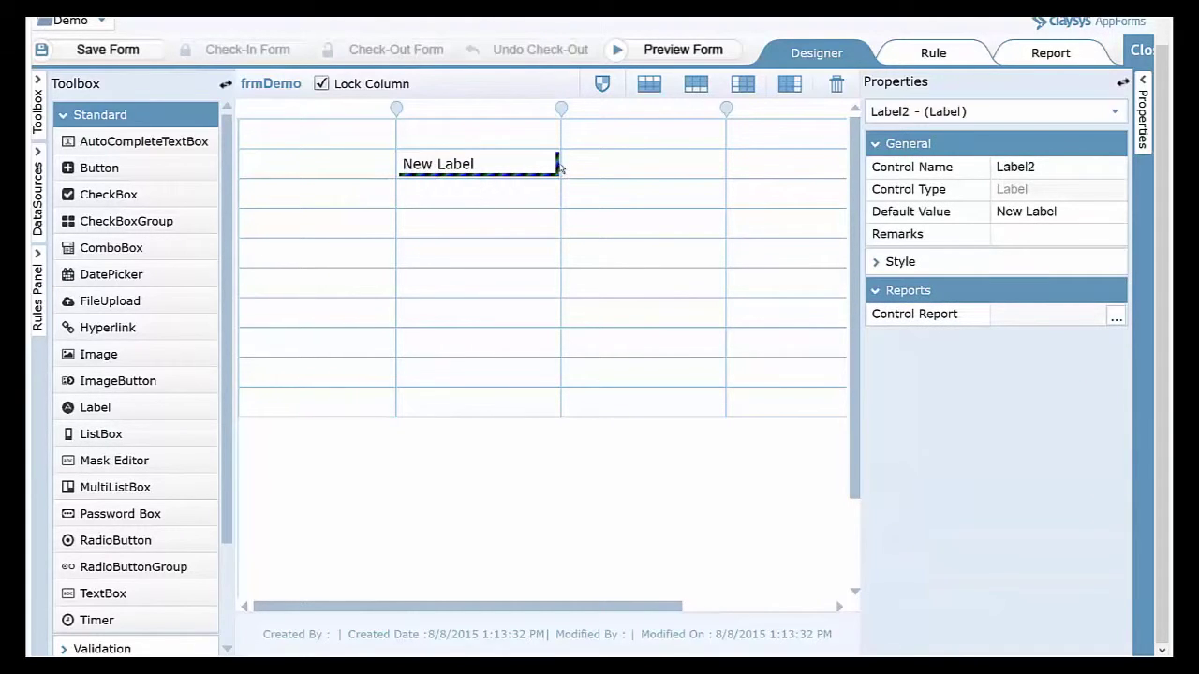
Resize the new label to slightly wider than its original width and fit the grid's second column to it.
{"action": "left_click_drag", "start_coordinate": [558, 163], "coordinate": [738, 172]}
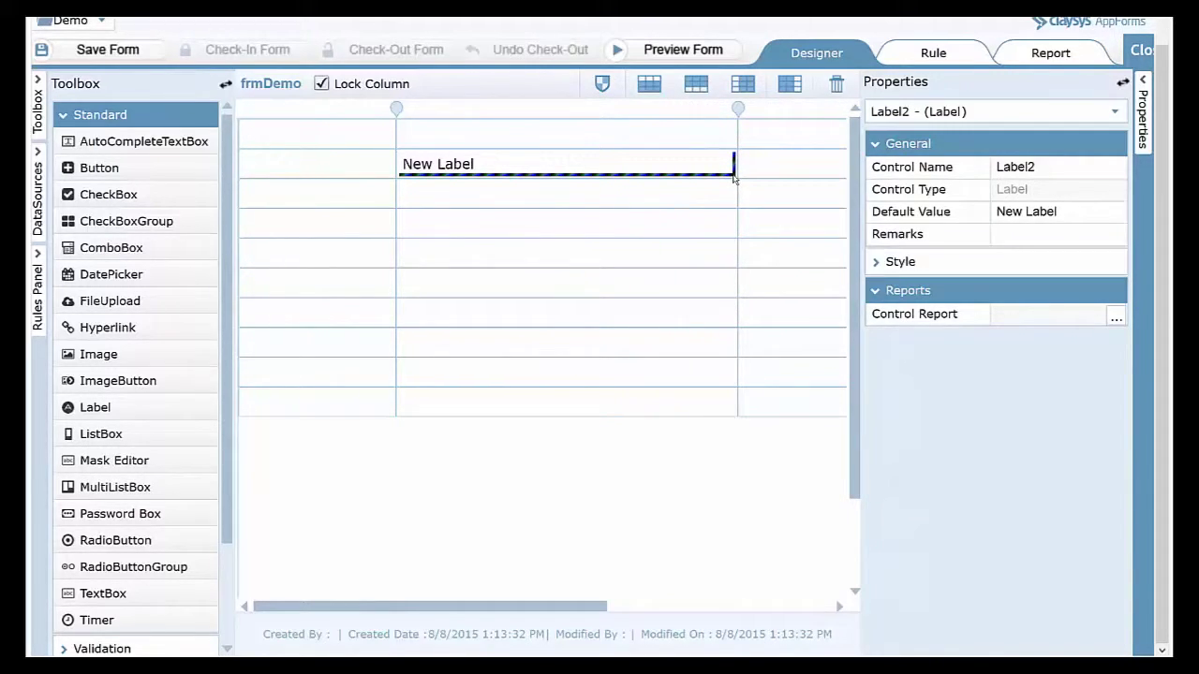
{"action": "left_click_drag", "start_coordinate": [562, 609], "coordinate": [704, 610]}
{"action": "left_click_drag", "start_coordinate": [735, 163], "coordinate": [570, 166]}
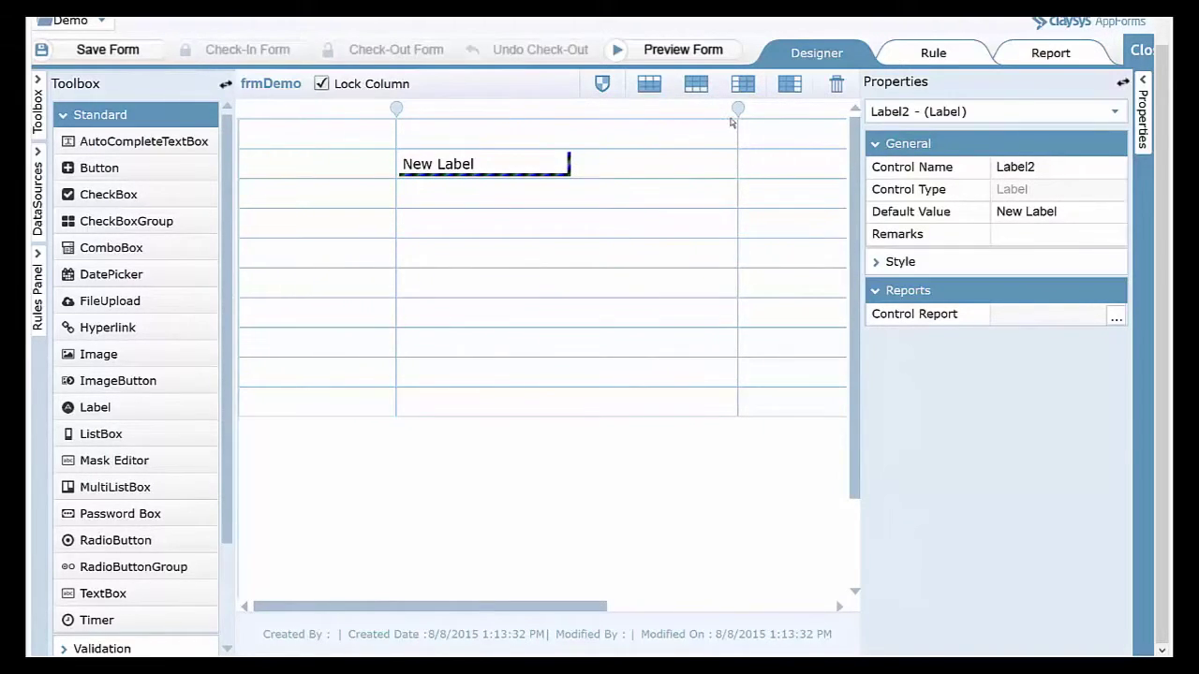
{"action": "left_click_drag", "start_coordinate": [673, 113], "coordinate": [576, 111]}
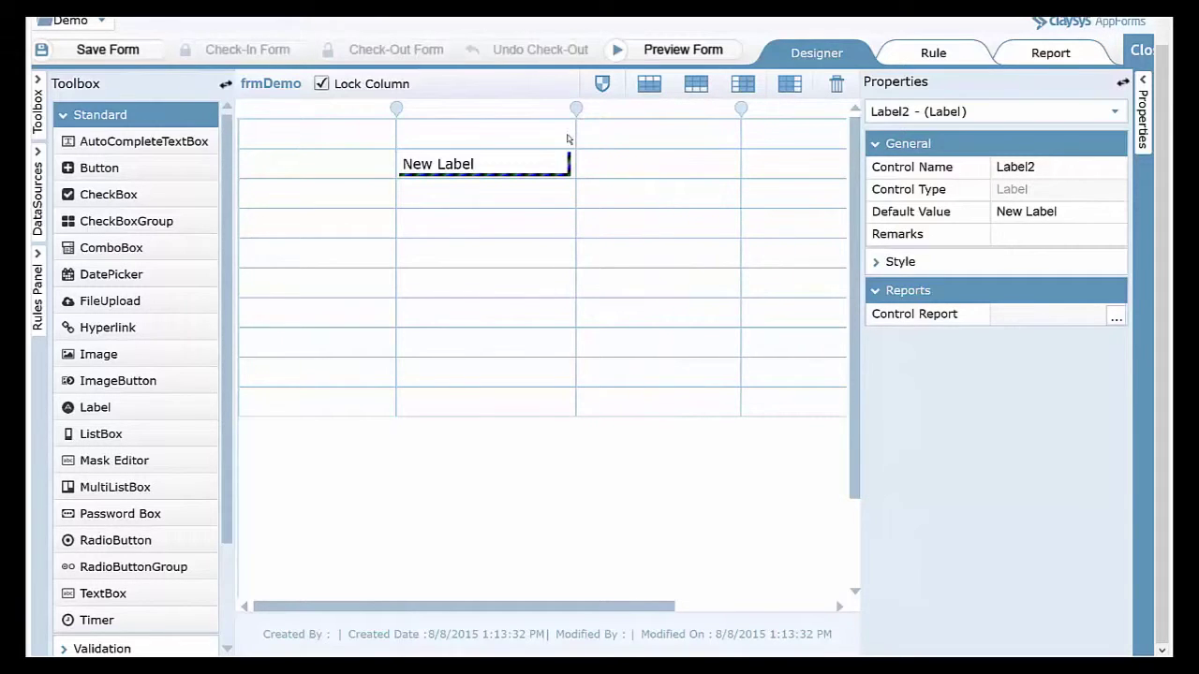
Set the column span of the first-row cell in the grid's second column to 3.
{"action": "left_click", "coordinate": [458, 141]}
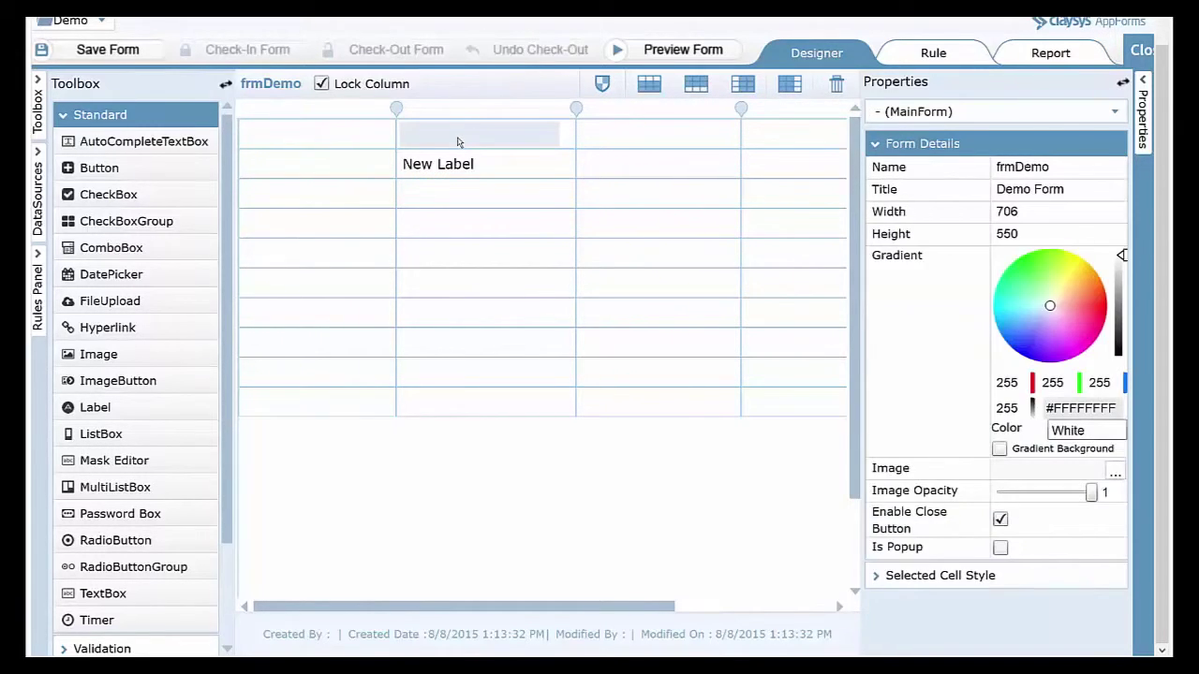
{"action": "left_click", "coordinate": [944, 576]}
{"action": "left_click", "coordinate": [998, 621]}
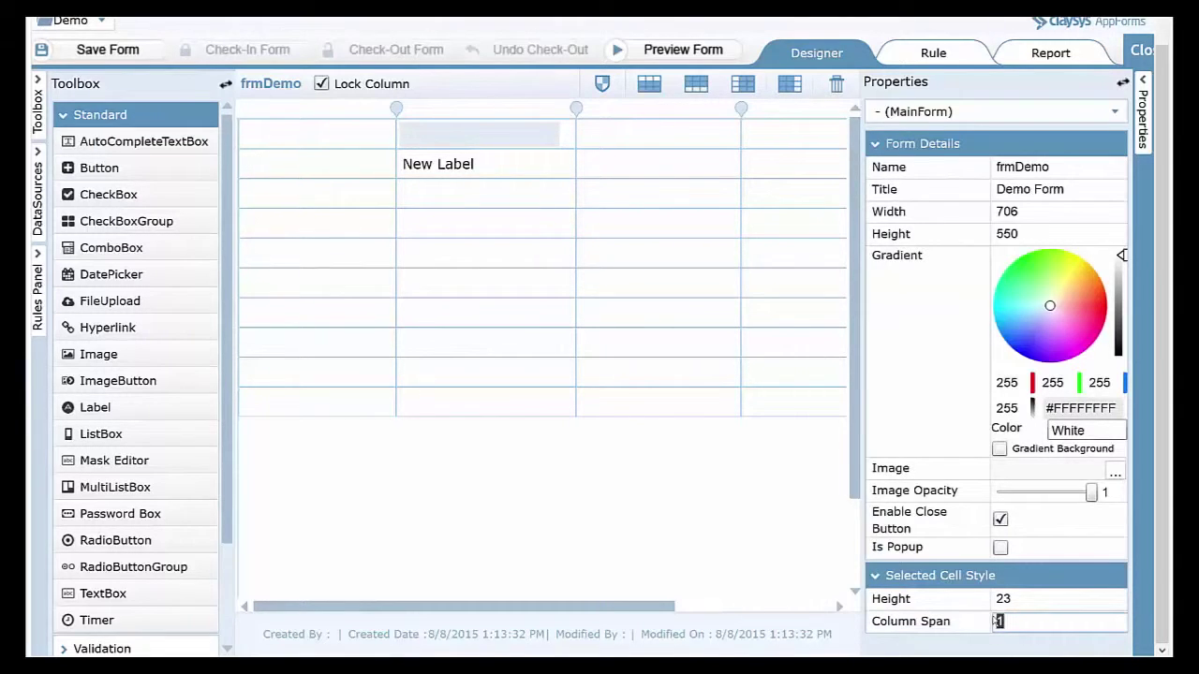
{"action": "type", "text": "3"}
{"action": "key", "text": "Return"}
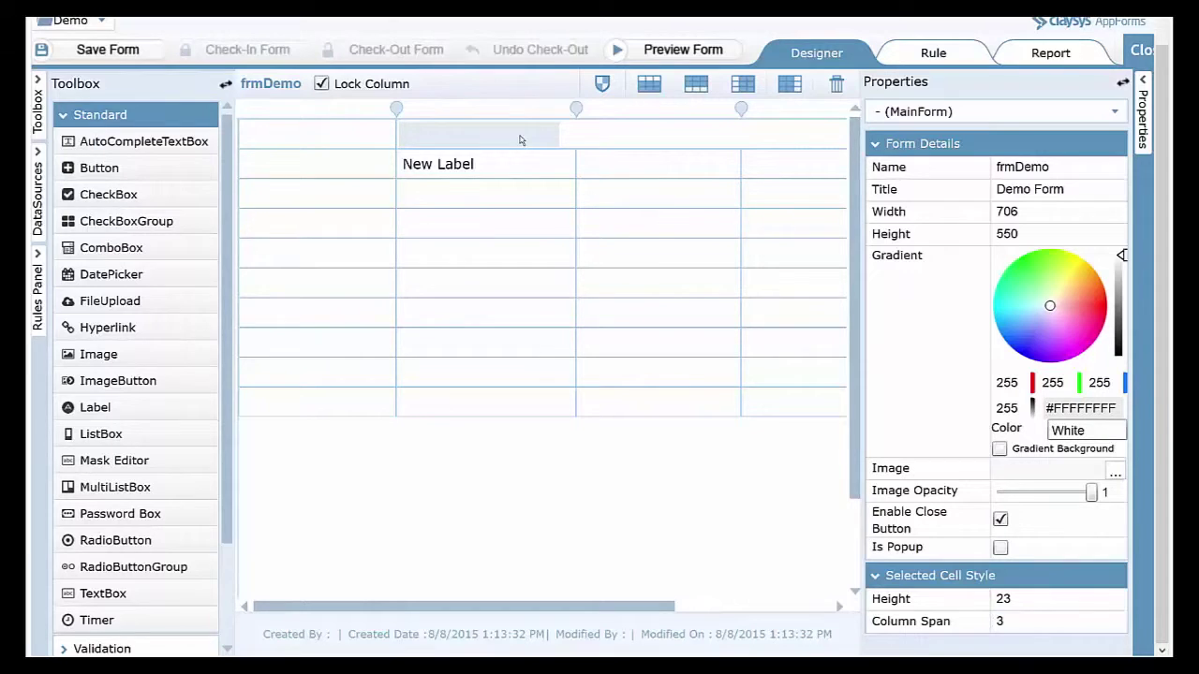
Move the label up into the spanned first-row cell and widen it to fill all three columns.
{"action": "mouse_move", "coordinate": [528, 613]}
{"action": "left_mouse_down"}
{"action": "mouse_move", "coordinate": [618, 612]}
{"action": "mouse_move", "coordinate": [543, 613]}
{"action": "left_mouse_up"}
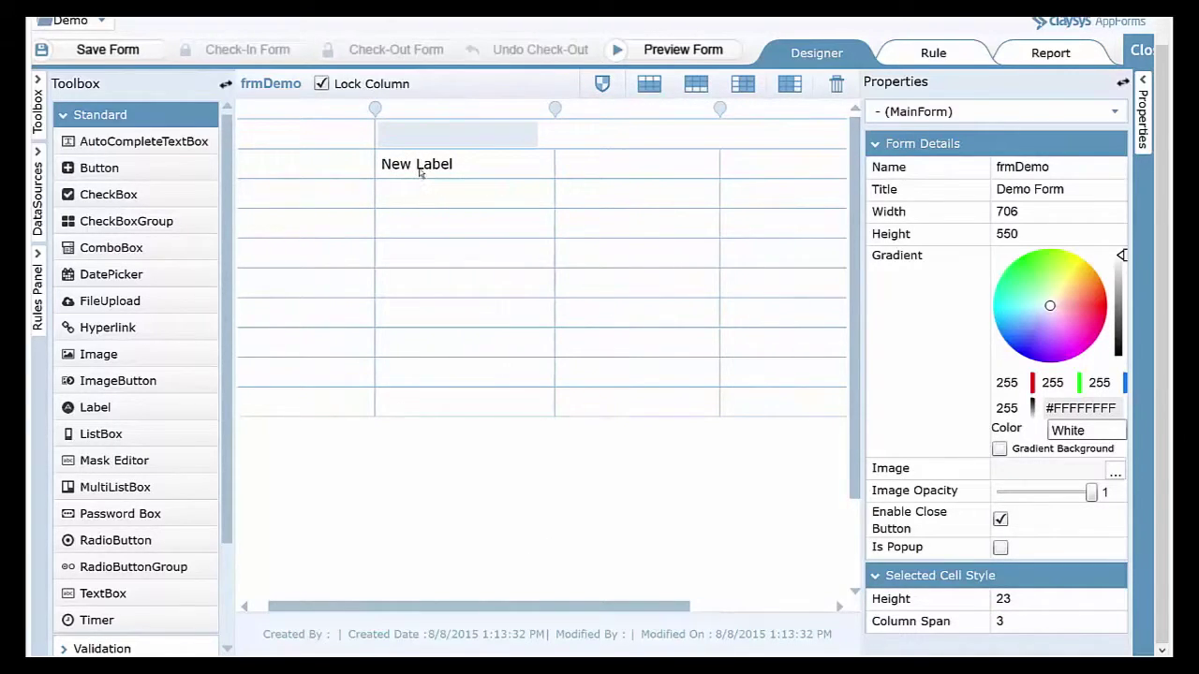
{"action": "left_click", "coordinate": [426, 164]}
{"action": "left_click_drag", "start_coordinate": [426, 164], "coordinate": [429, 144]}
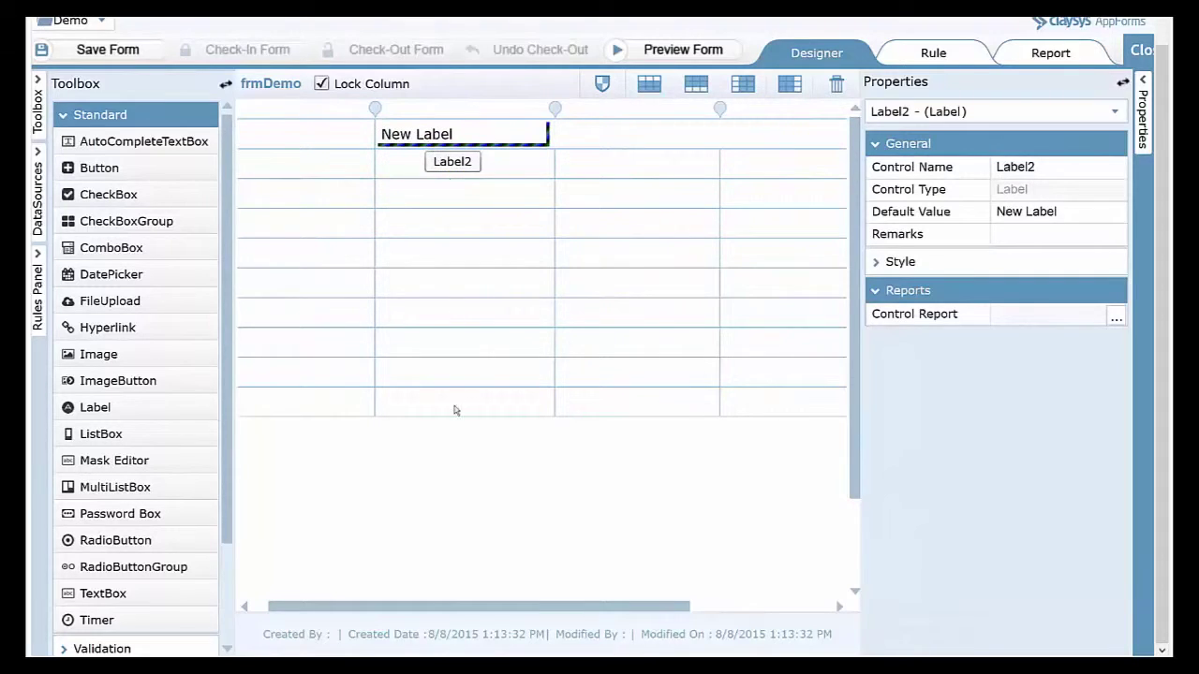
{"action": "left_click_drag", "start_coordinate": [478, 610], "coordinate": [531, 611]}
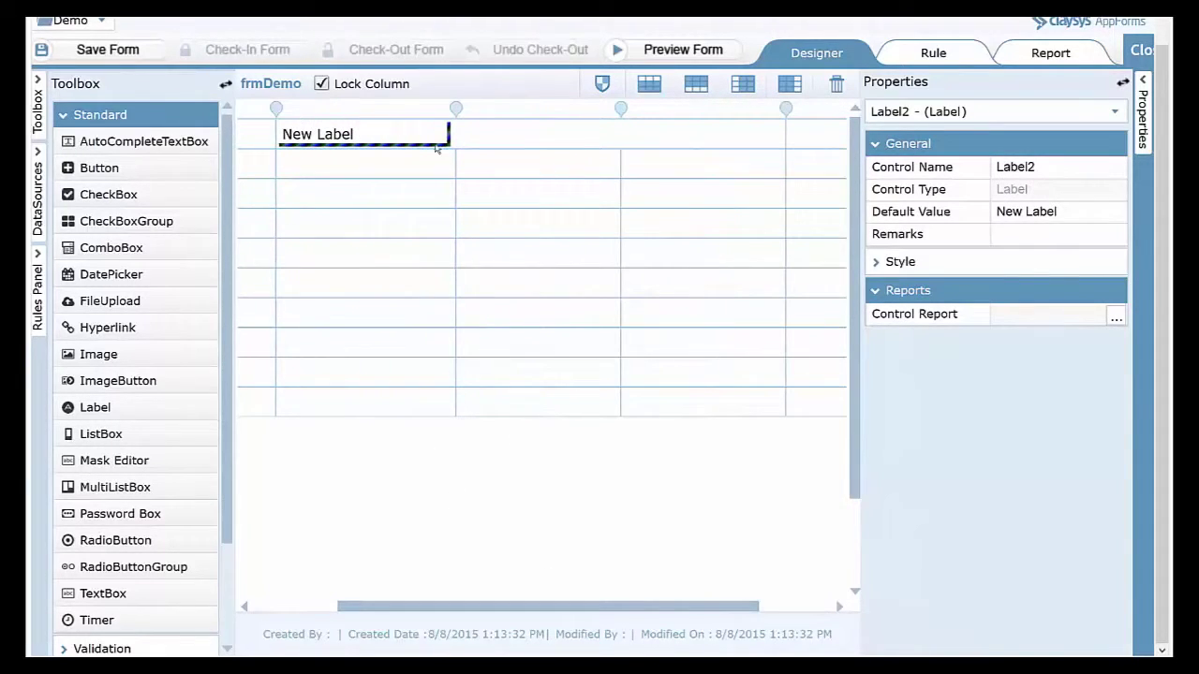
{"action": "left_click_drag", "start_coordinate": [452, 133], "coordinate": [782, 134]}
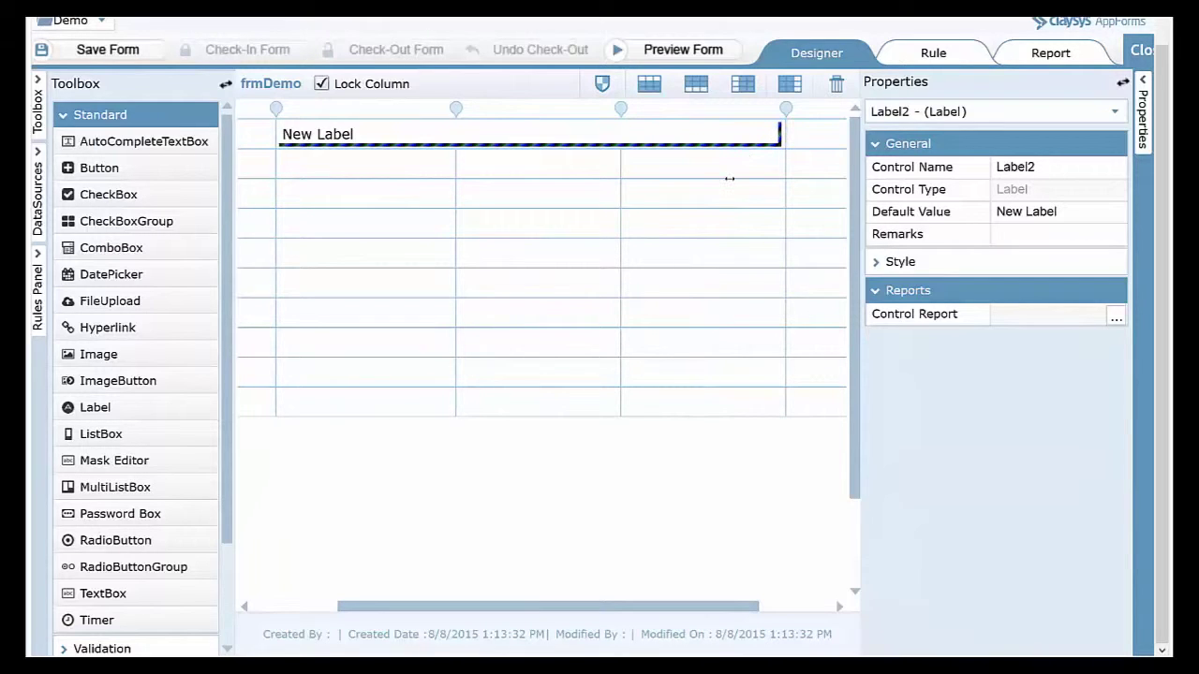
Narrow the grid's first column to roughly a third of its width, and widen it back to slightly less than before.
{"action": "left_click_drag", "start_coordinate": [678, 609], "coordinate": [496, 343]}
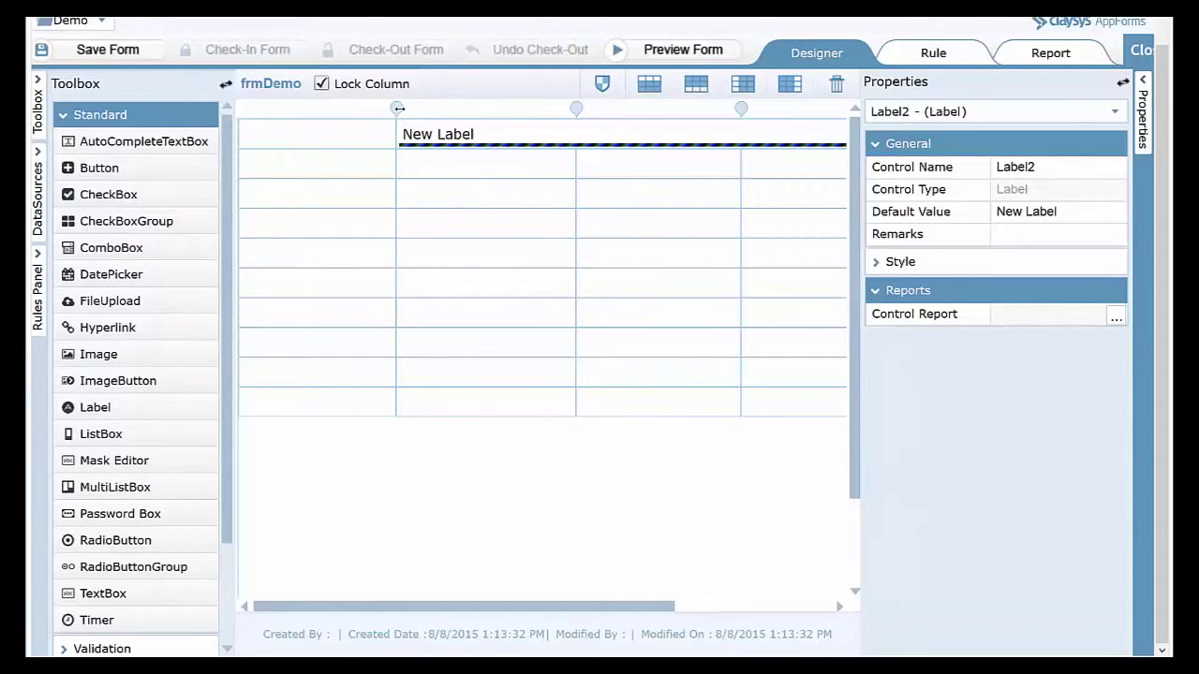
{"action": "left_click_drag", "start_coordinate": [395, 109], "coordinate": [298, 108]}
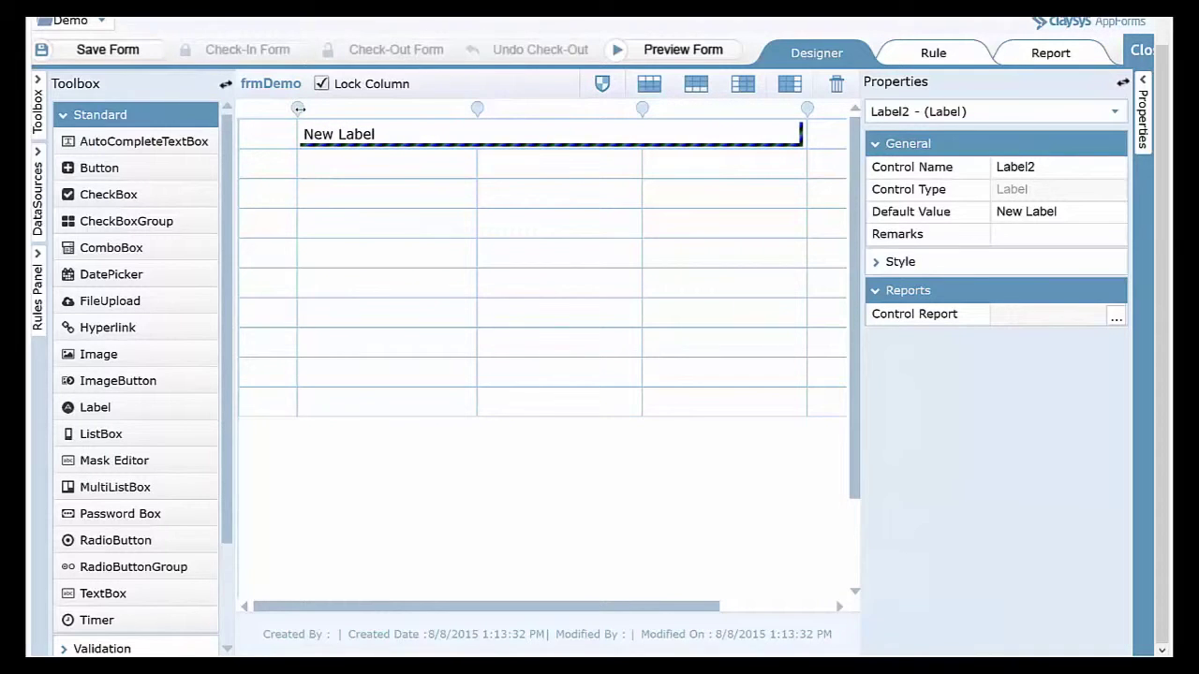
{"action": "left_click_drag", "start_coordinate": [301, 108], "coordinate": [383, 109]}
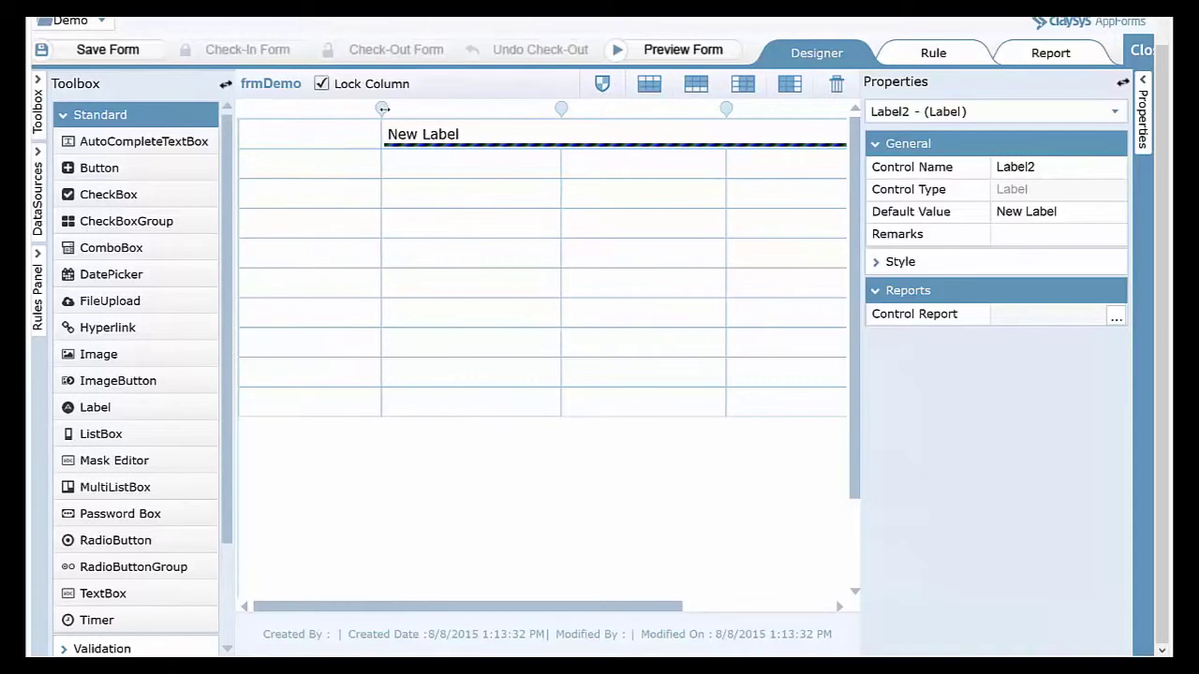
Delete the label in the first row from the form.
{"action": "left_click", "coordinate": [473, 148]}
{"action": "left_click", "coordinate": [471, 147]}
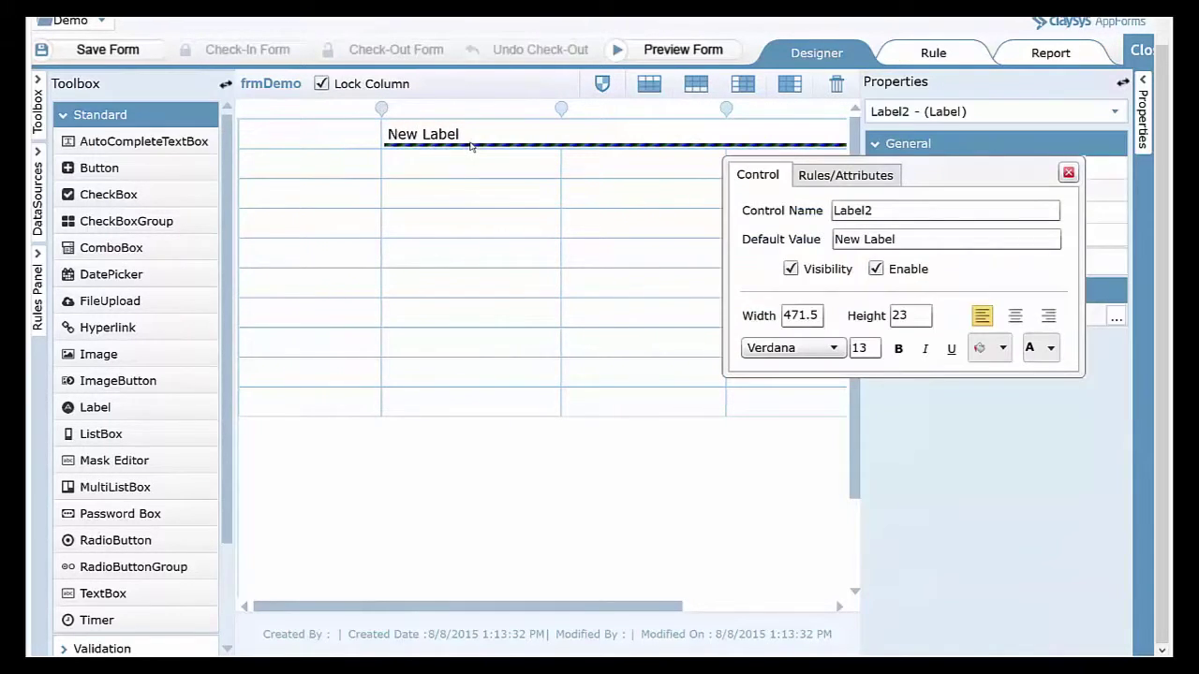
{"action": "right_click", "coordinate": [471, 144]}
{"action": "left_click", "coordinate": [524, 338]}
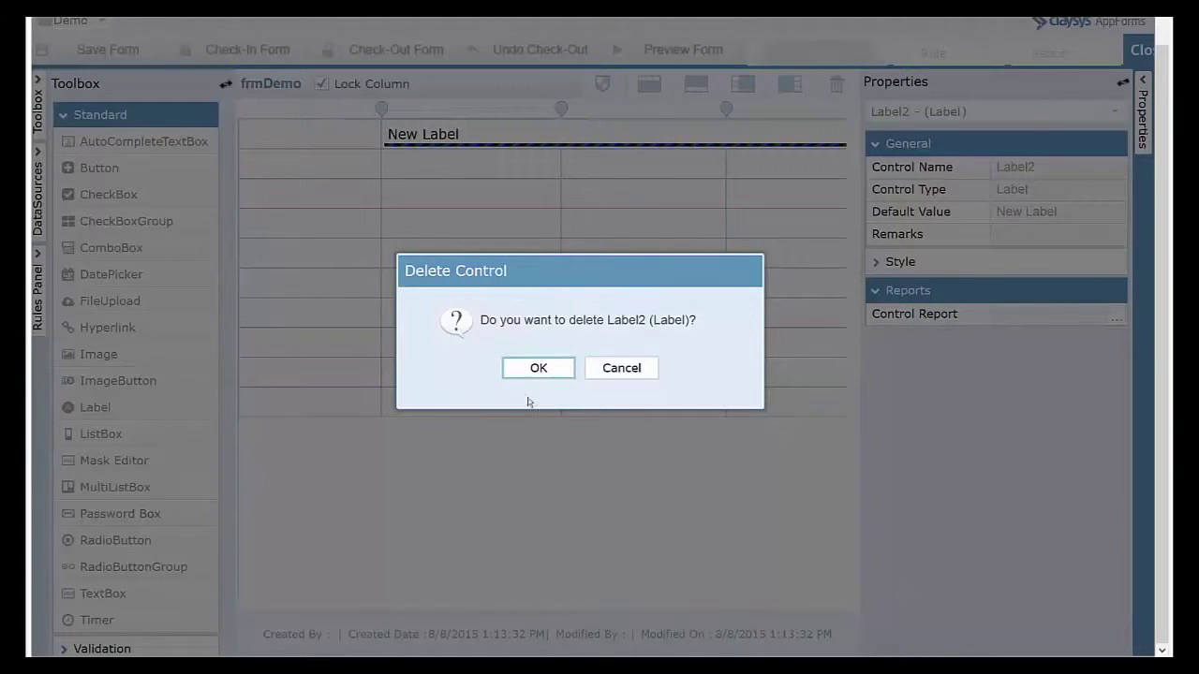
{"action": "left_click", "coordinate": [538, 368]}
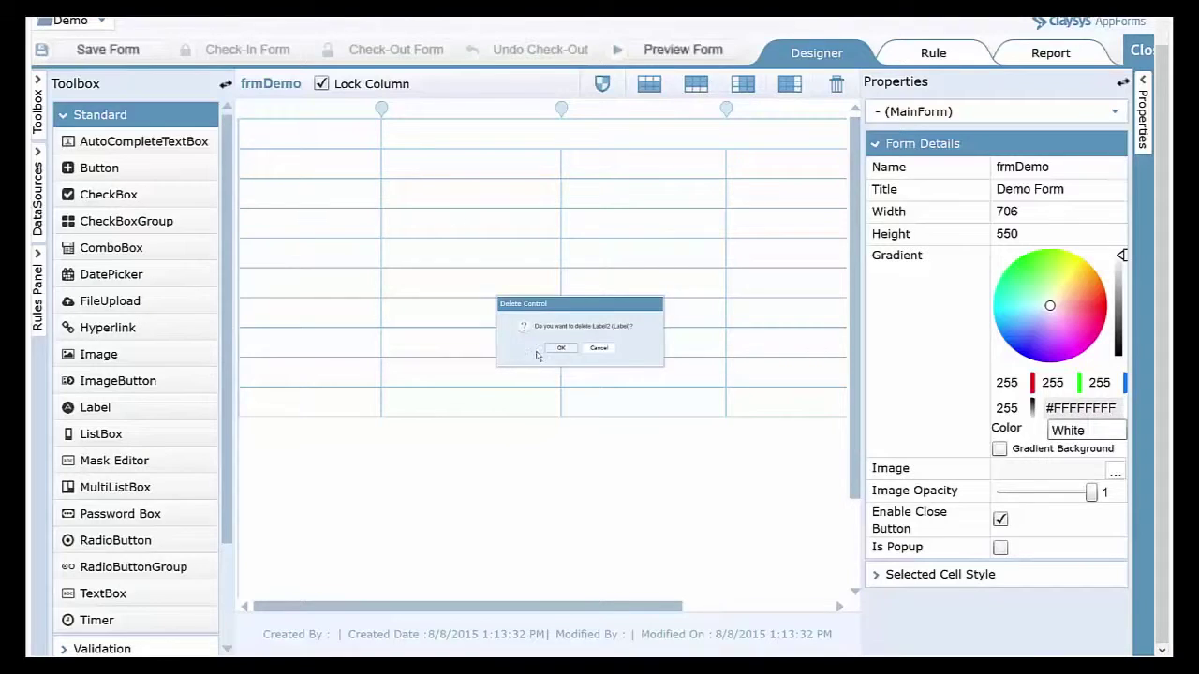
Turn off Lock Column for the form grid, accepting the loss of all column spans.
{"action": "left_click", "coordinate": [323, 86]}
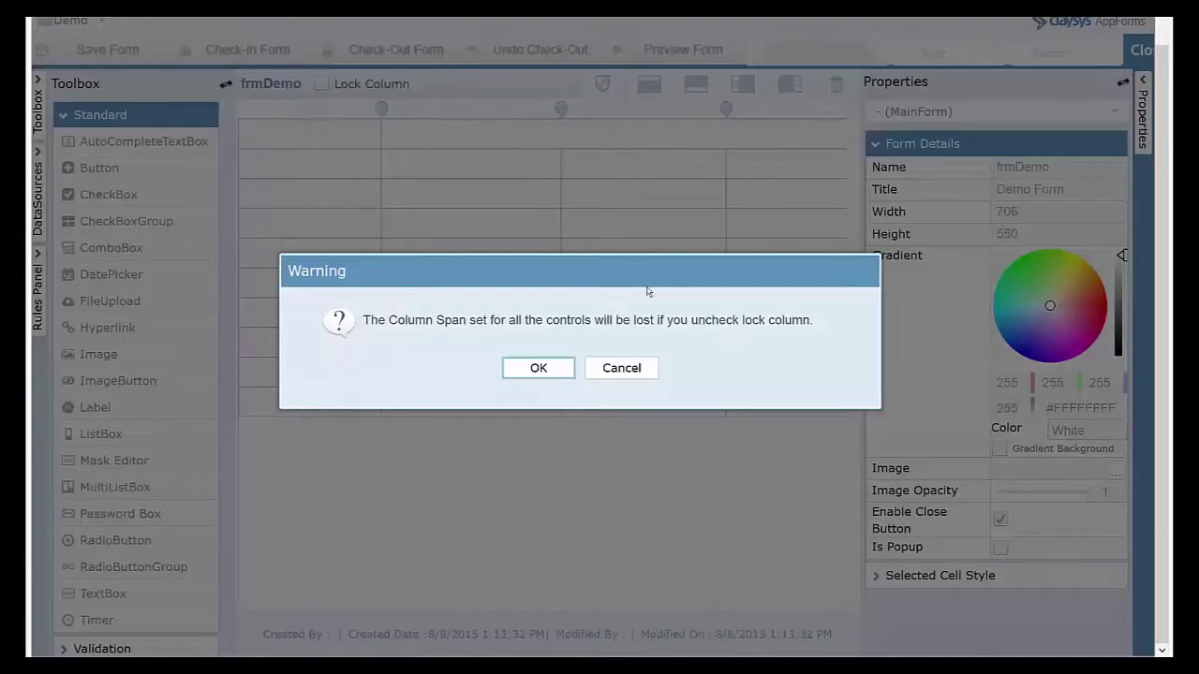
{"action": "left_click", "coordinate": [551, 373]}
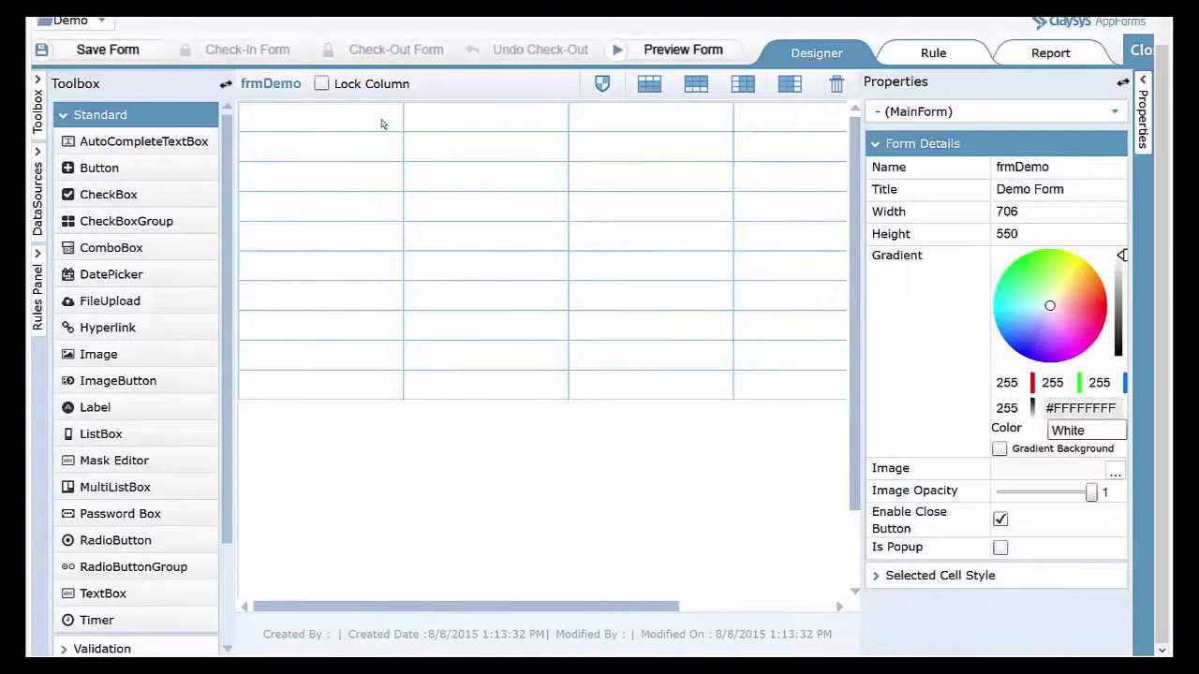
Set the width of the first cell in the grid's second row to 50.
{"action": "left_click", "coordinate": [315, 155]}
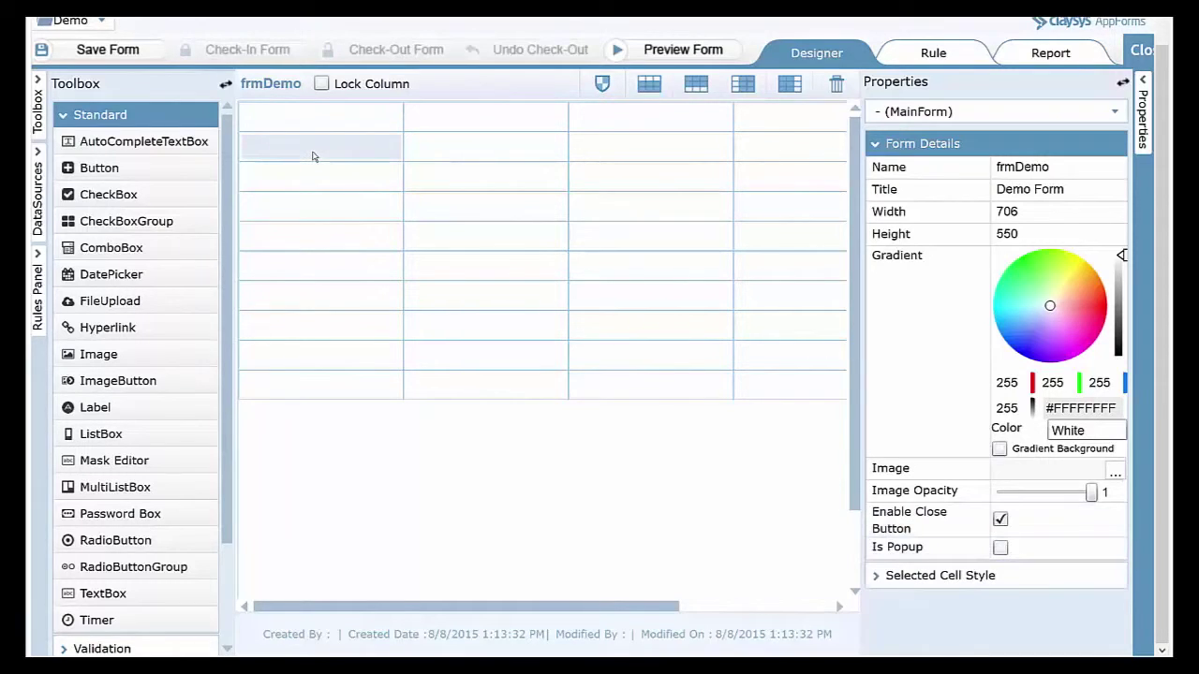
{"action": "left_click", "coordinate": [925, 581]}
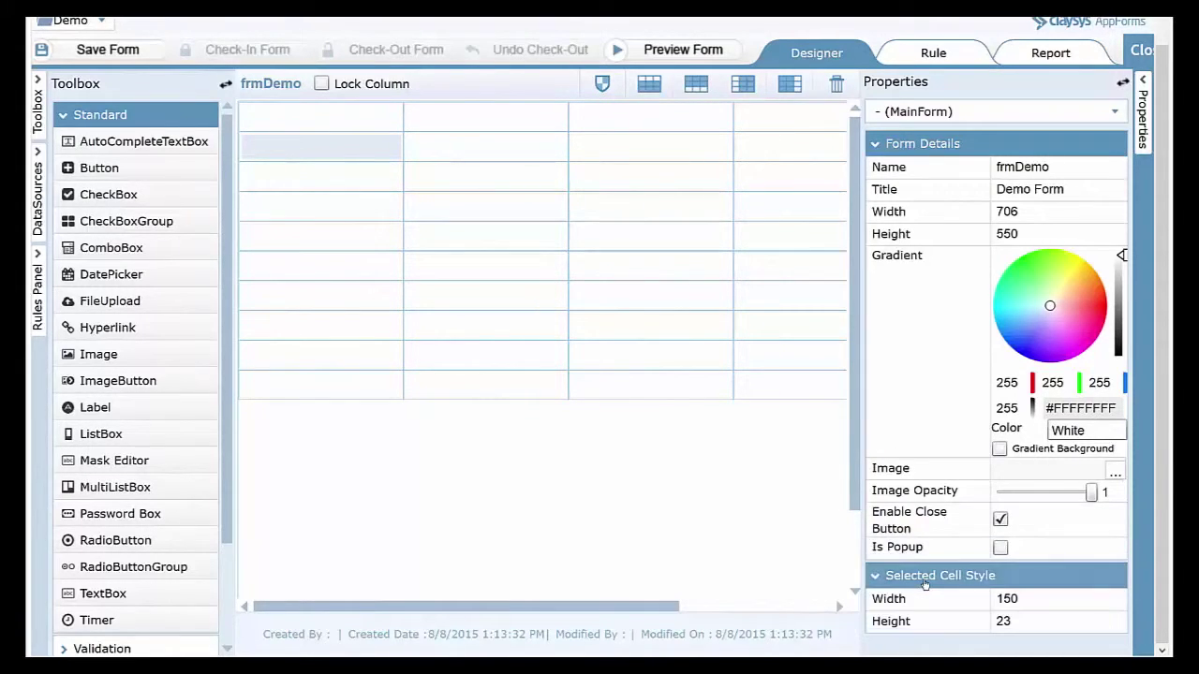
{"action": "left_click", "coordinate": [1037, 610]}
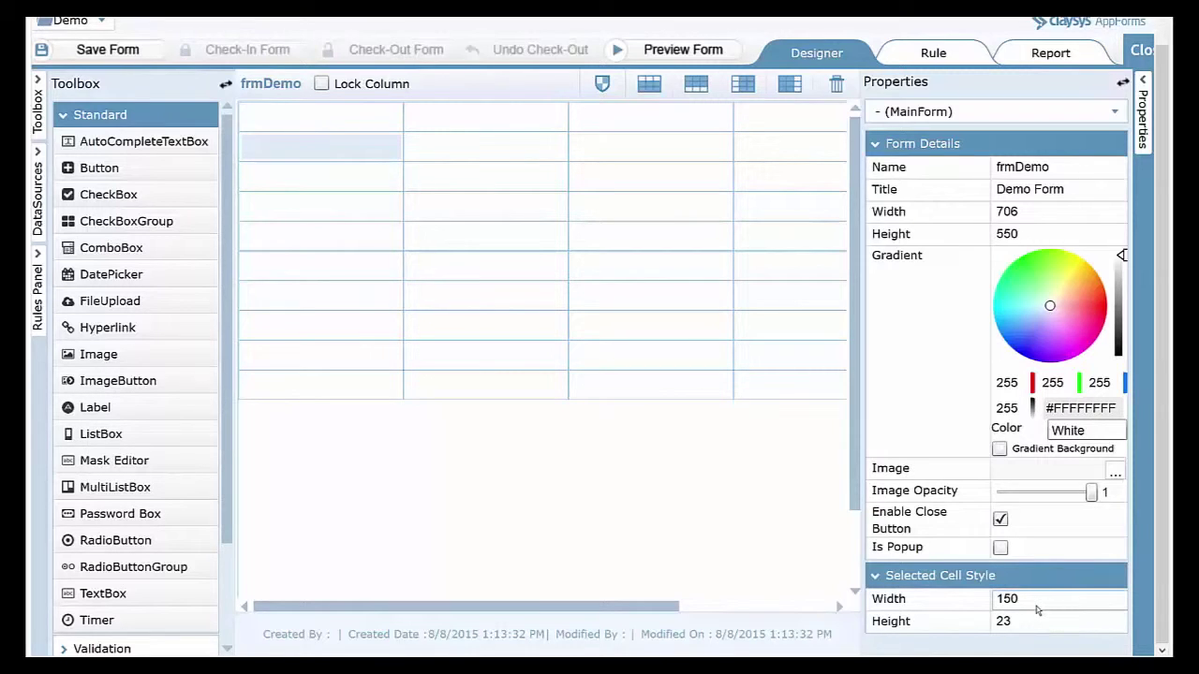
{"action": "double_click", "coordinate": [997, 598]}
{"action": "type", "text": "50"}
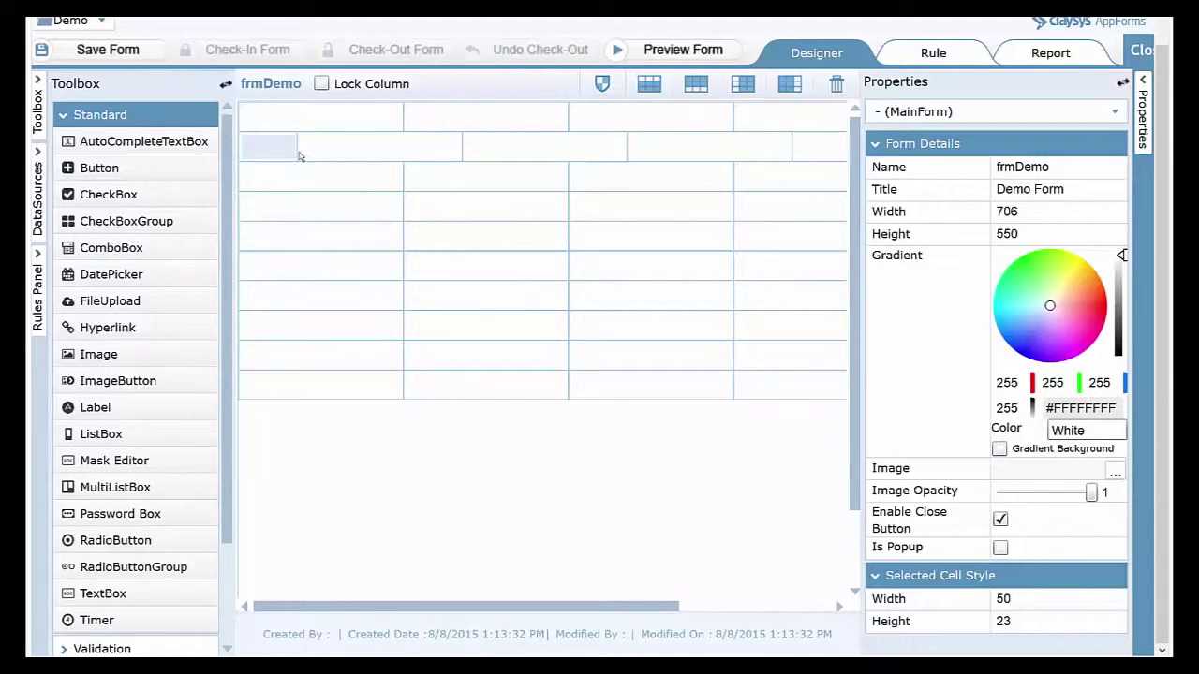
Set the width of the second row's first cell back to 150.
{"action": "left_click_drag", "start_coordinate": [1028, 599], "coordinate": [984, 600]}
{"action": "type", "text": "150"}
{"action": "key", "text": "Return"}
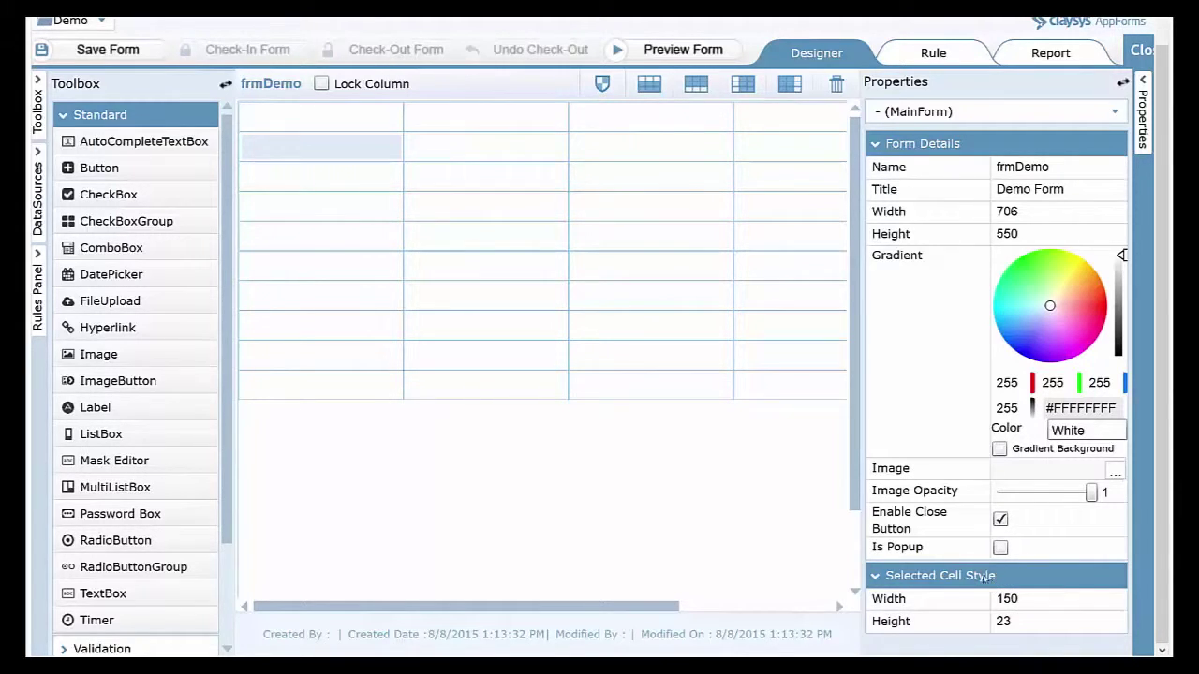
Turn Lock Column back on and narrow the grid's first column to about a third of its width.
{"action": "left_click", "coordinate": [322, 85]}
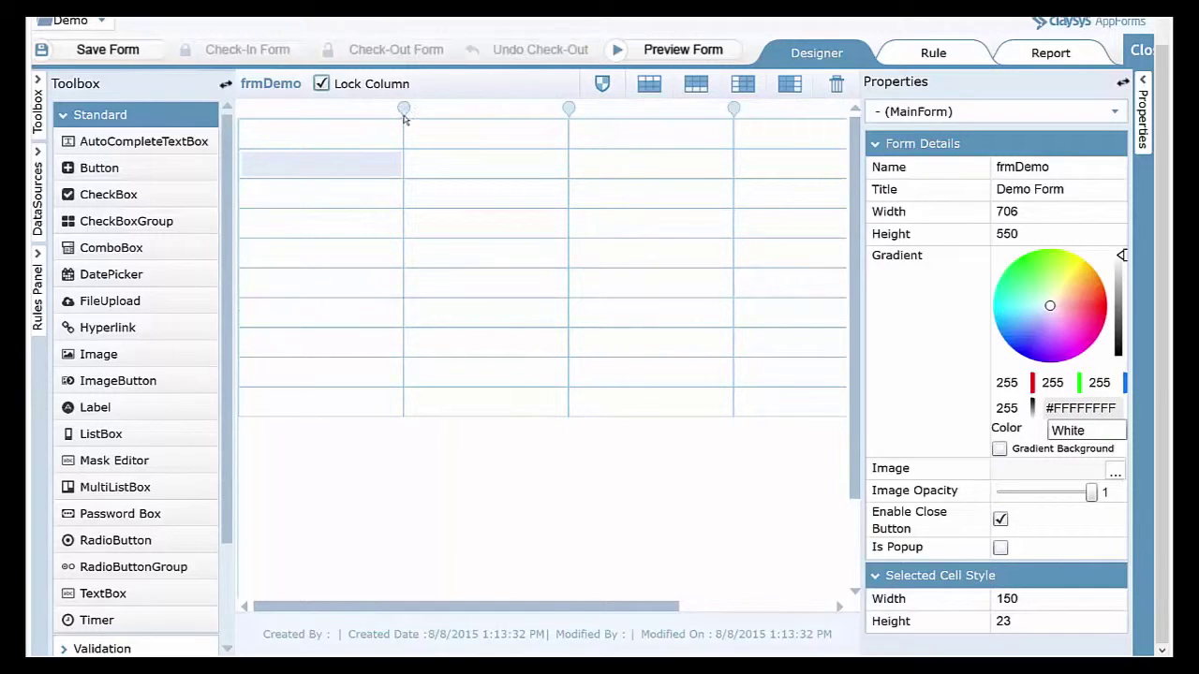
{"action": "left_click_drag", "start_coordinate": [402, 110], "coordinate": [294, 111]}
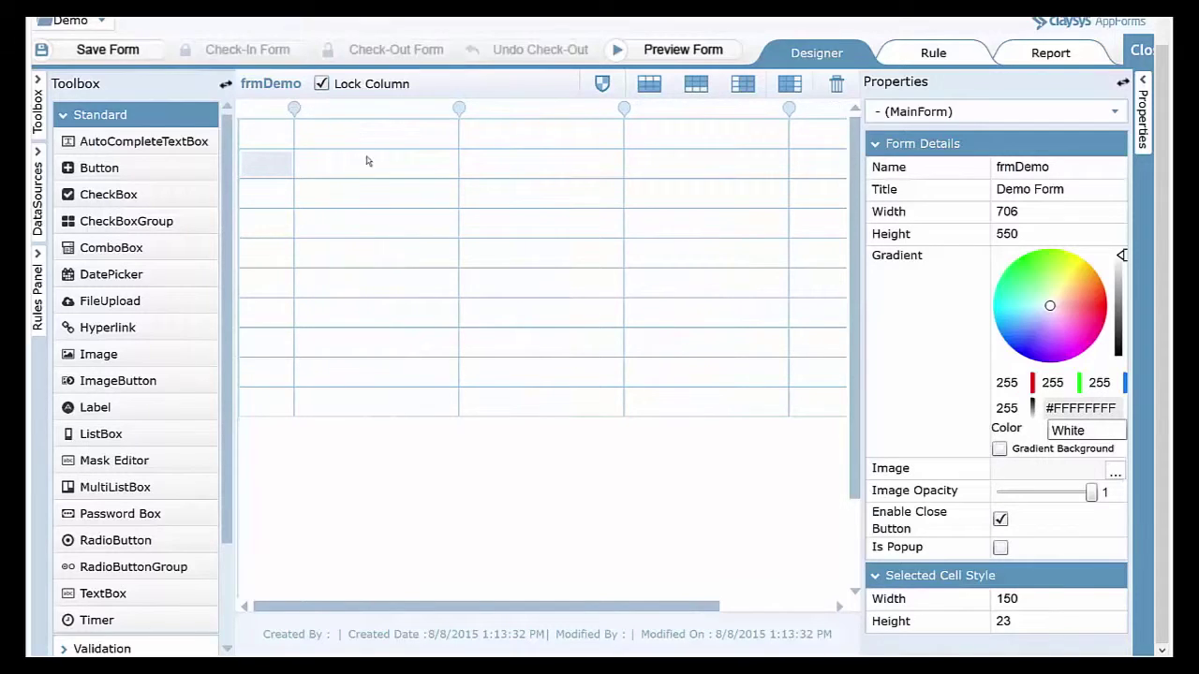
Set the column span of the second-row cell in the grid's second column to 3.
{"action": "left_click", "coordinate": [348, 178]}
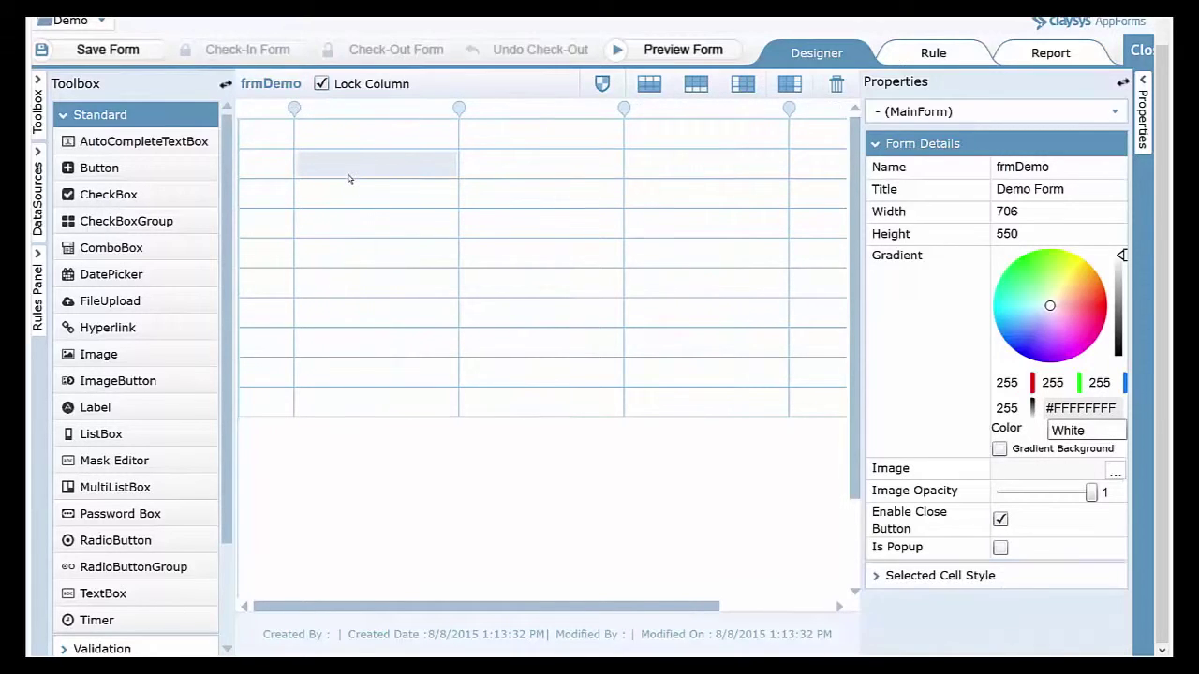
{"action": "left_click", "coordinate": [969, 579]}
{"action": "left_click", "coordinate": [995, 622]}
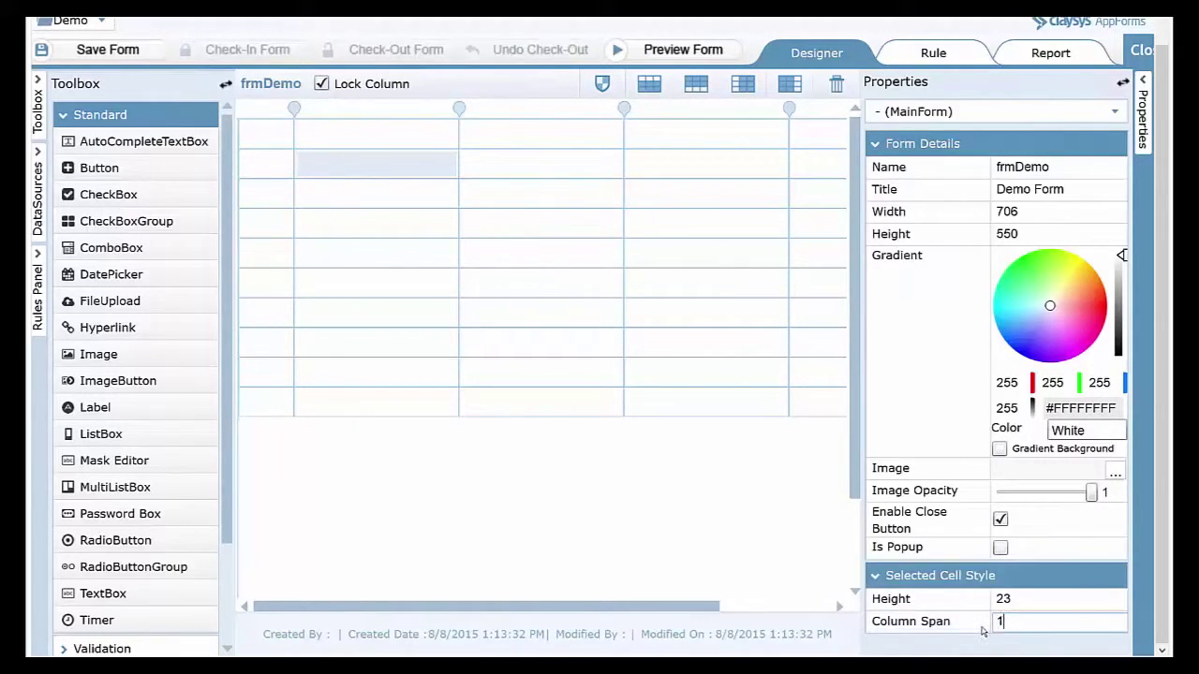
{"action": "type", "text": "3"}
{"action": "key", "text": "Return"}
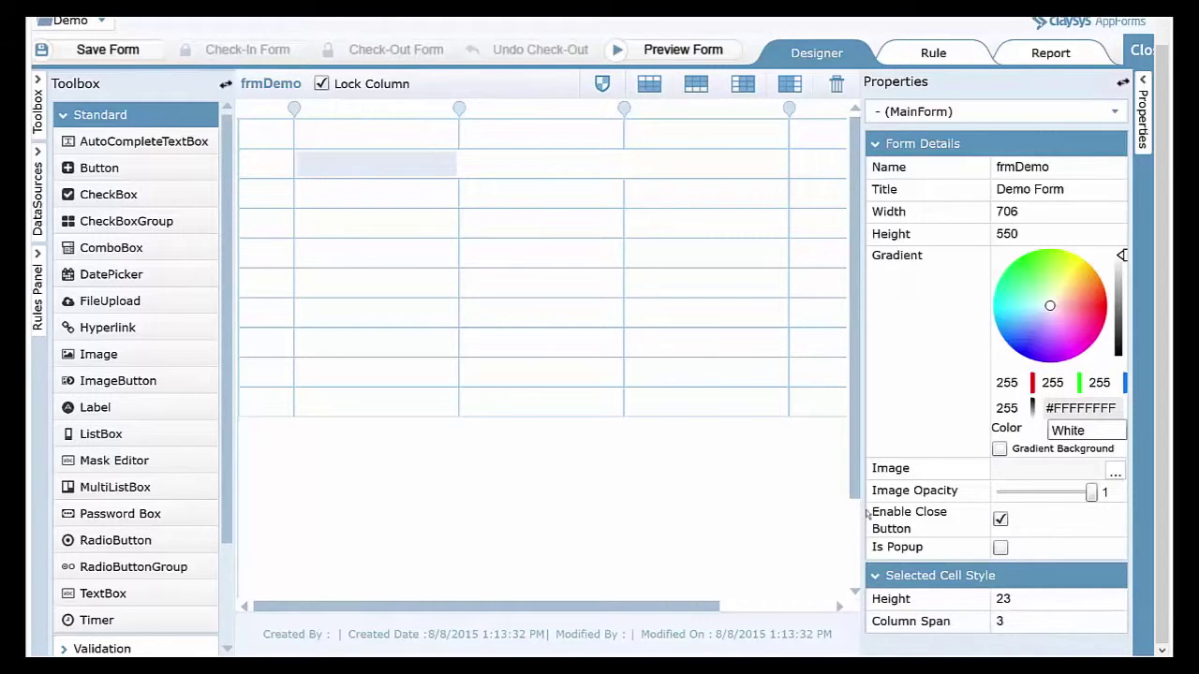
Add a Label control to the spanned second-row cell and widen it across all three columns.
{"action": "left_click_drag", "start_coordinate": [94, 407], "coordinate": [456, 166]}
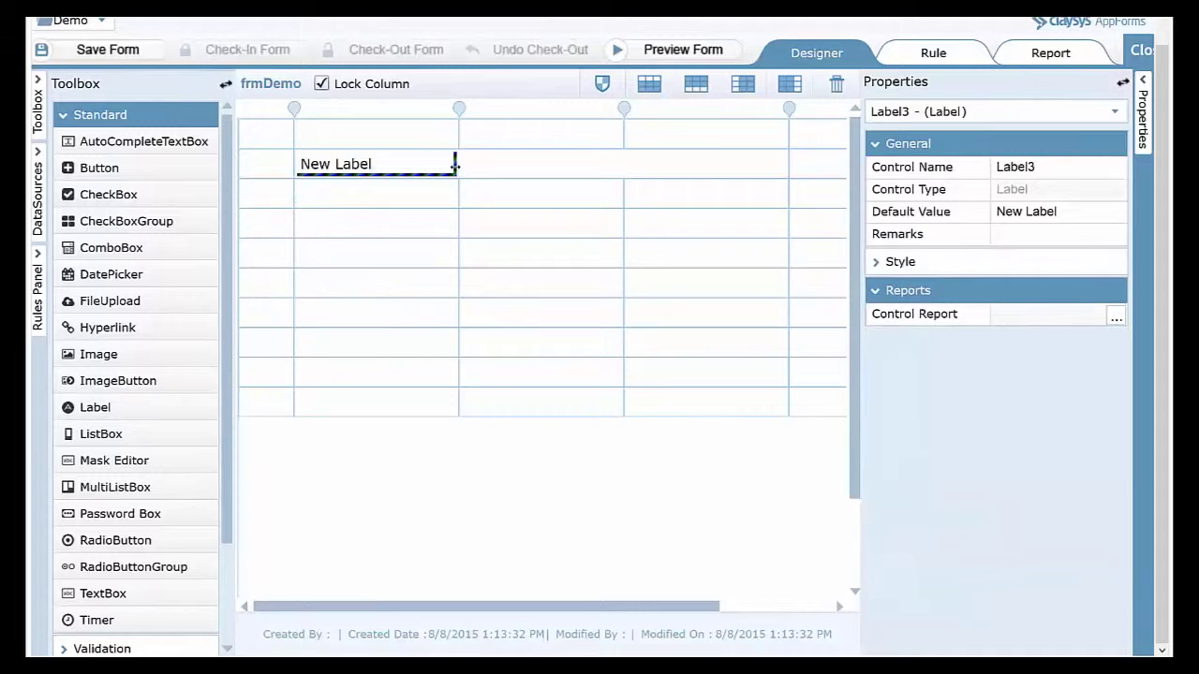
{"action": "left_click_drag", "start_coordinate": [571, 173], "coordinate": [787, 166]}
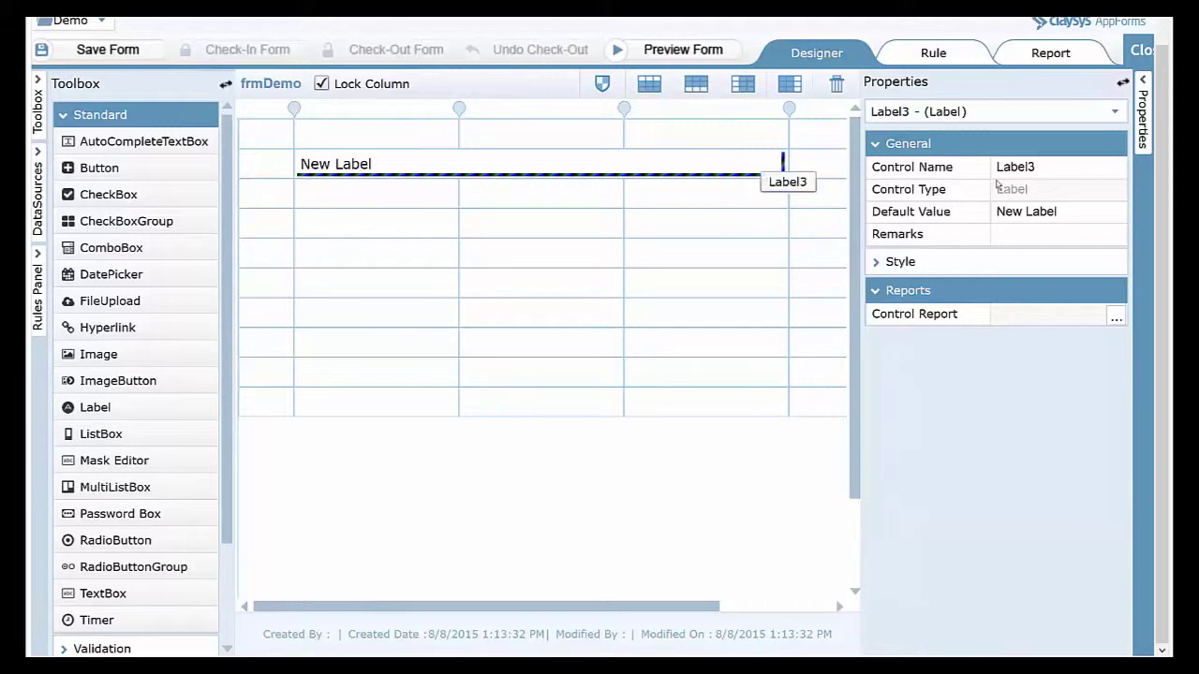
Set the new label's default value to Demo Form.
{"action": "left_click", "coordinate": [1031, 214]}
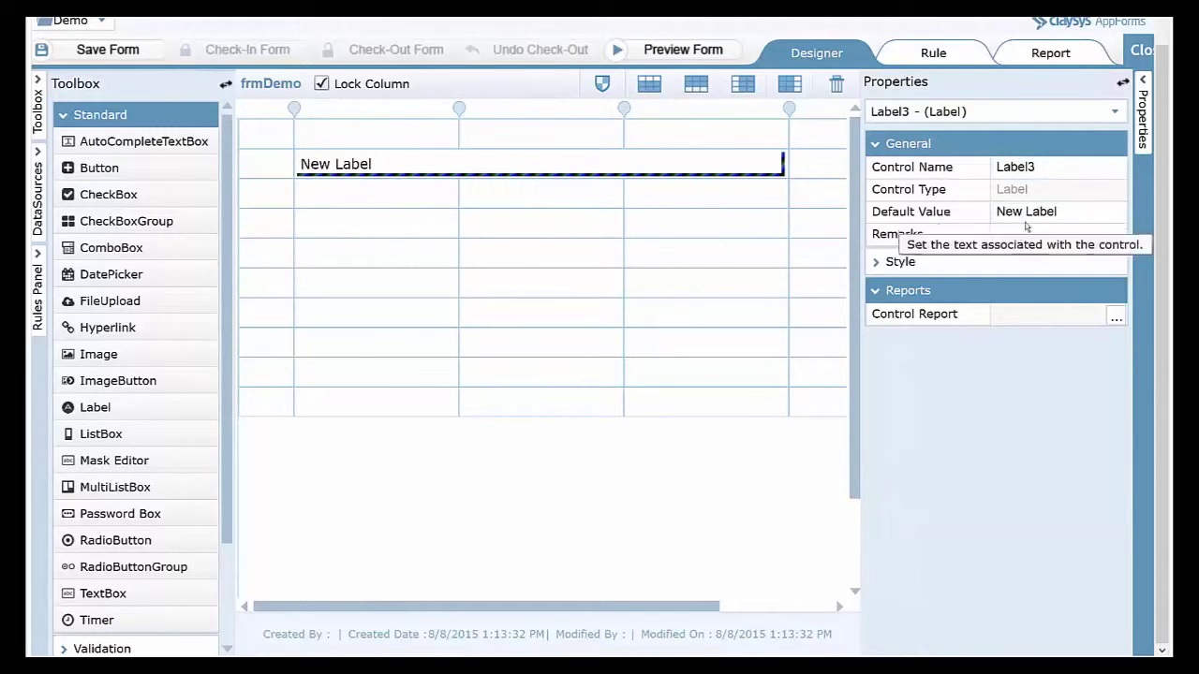
{"action": "left_click", "coordinate": [998, 211]}
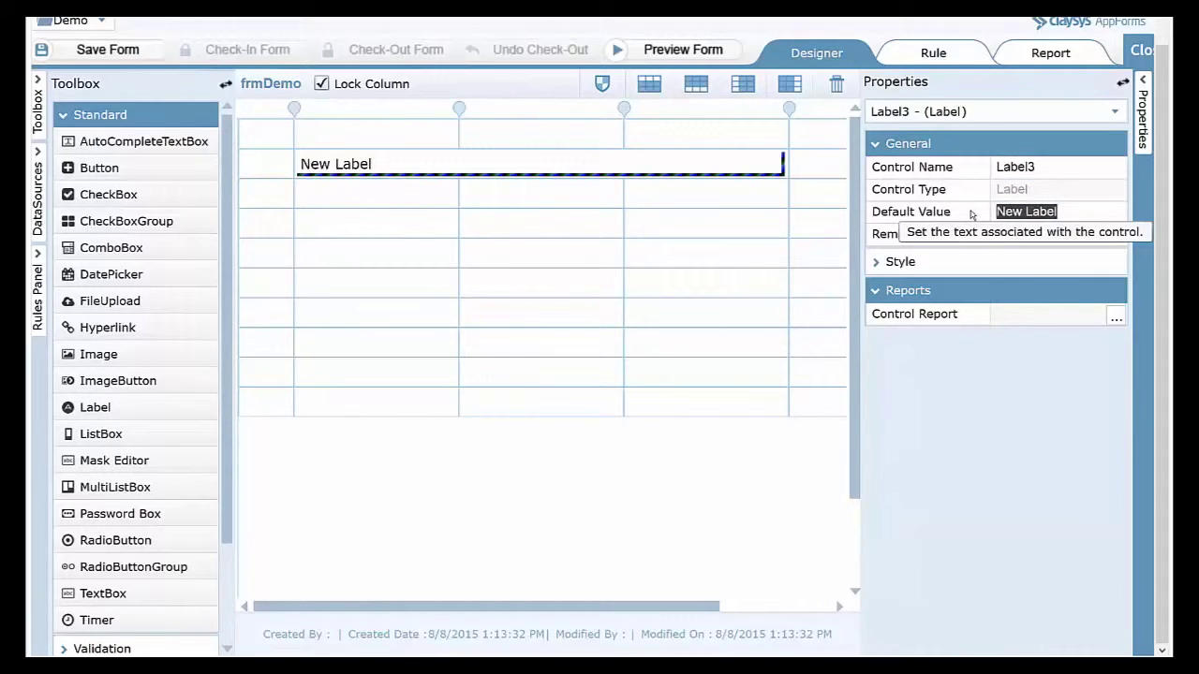
{"action": "type", "text": "From"}
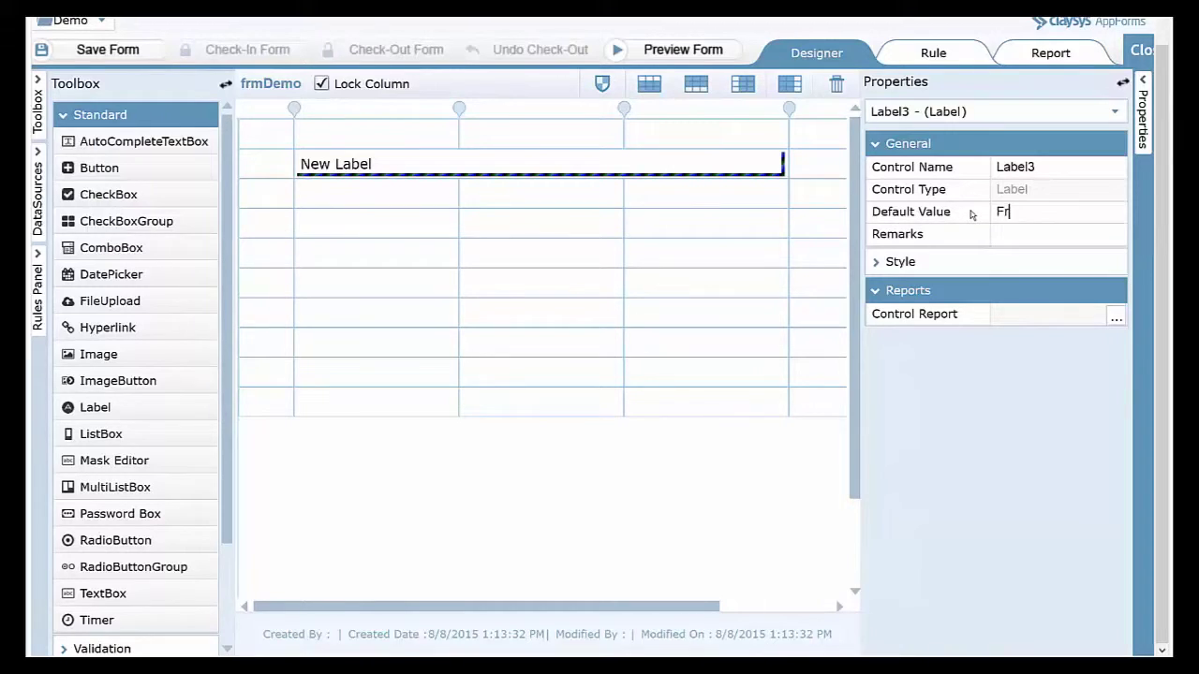
{"action": "key", "text": "BackSpace"}
{"action": "key", "text": "BackSpace"}
{"action": "key", "text": "BackSpace"}
{"action": "key", "text": "BackSpace"}
{"action": "key", "text": "BackSpace"}
{"action": "type", "text": "Demo Form"}
{"action": "key", "text": "Return"}
Set the Demo Form label's text alignment to Center in its style settings.
{"action": "left_click", "coordinate": [901, 263]}
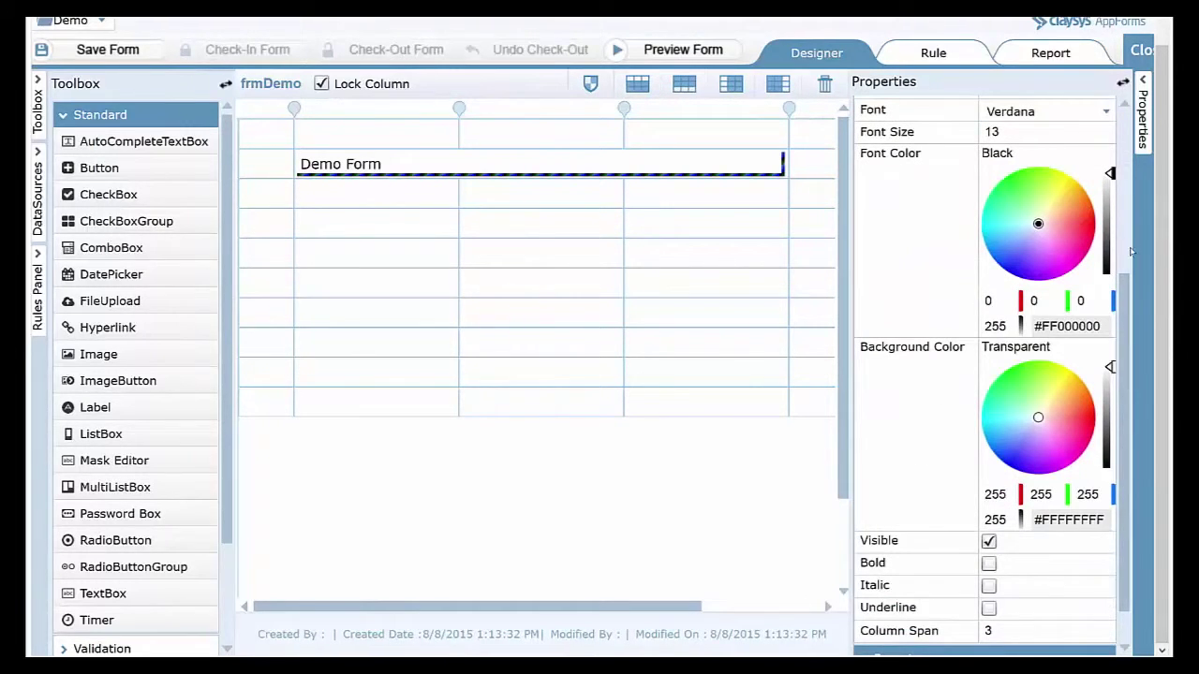
{"action": "scroll", "coordinate": [1131, 261], "scroll_direction": "up", "scroll_amount": 3}
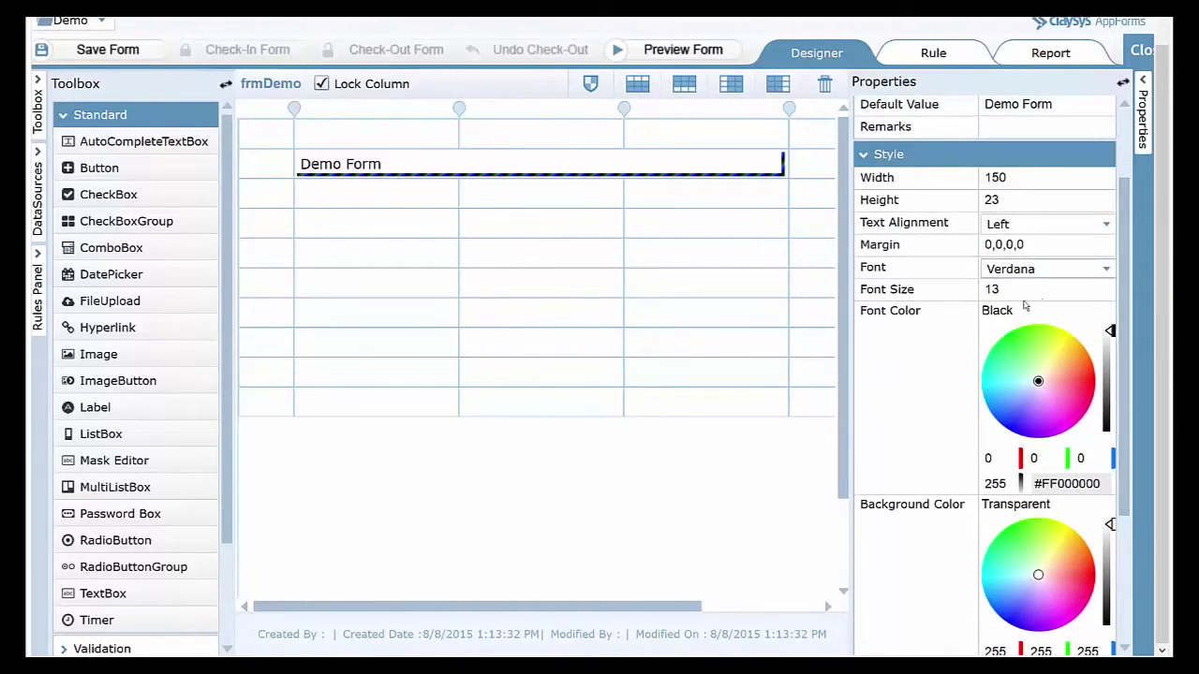
{"action": "left_click", "coordinate": [1017, 225]}
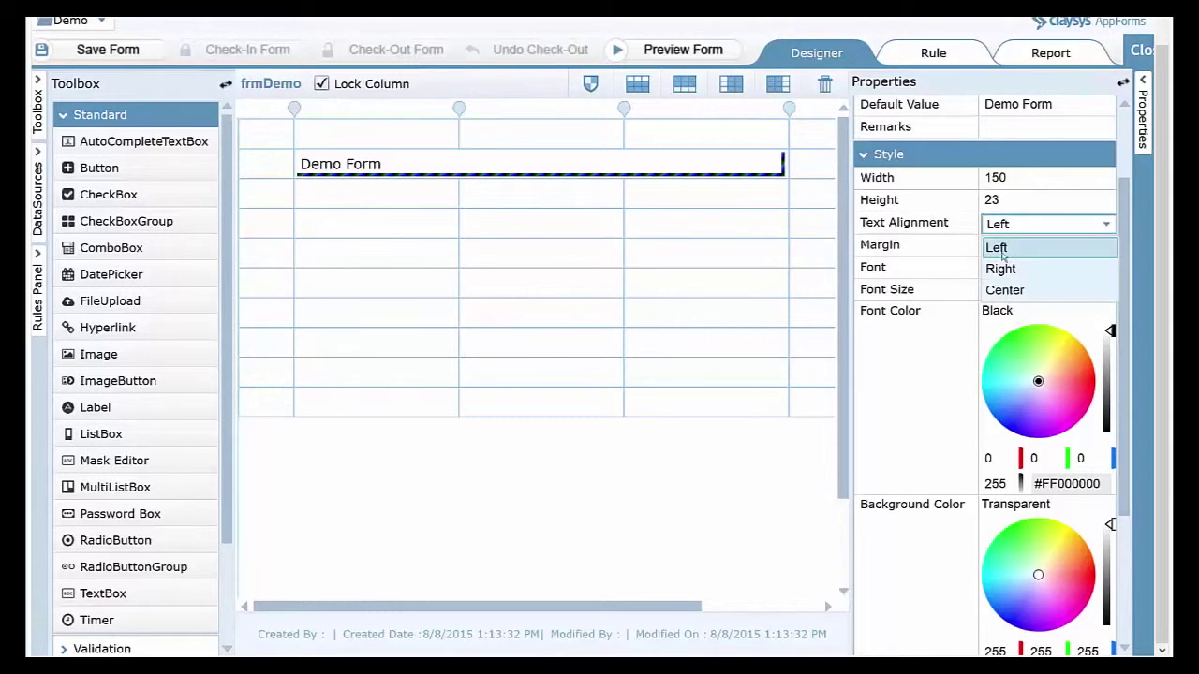
{"action": "left_click", "coordinate": [1008, 291]}
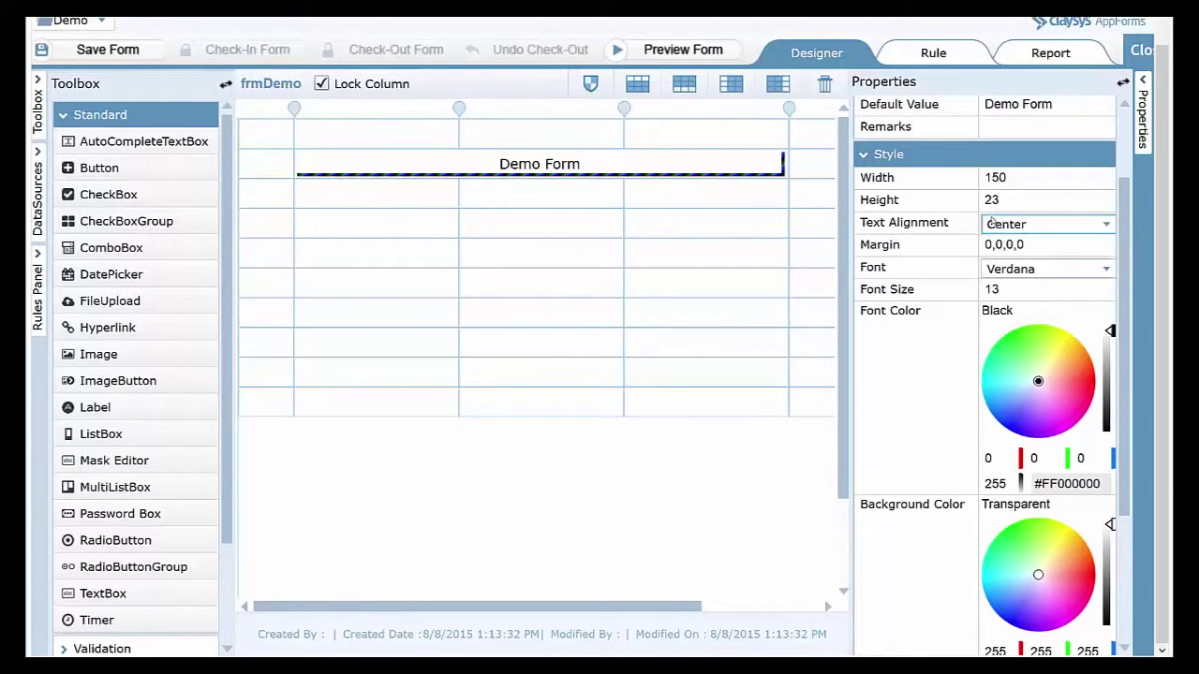
Set the Demo Form label's height to 50 and its font size to 28.
{"action": "left_click_drag", "start_coordinate": [1001, 200], "coordinate": [977, 212]}
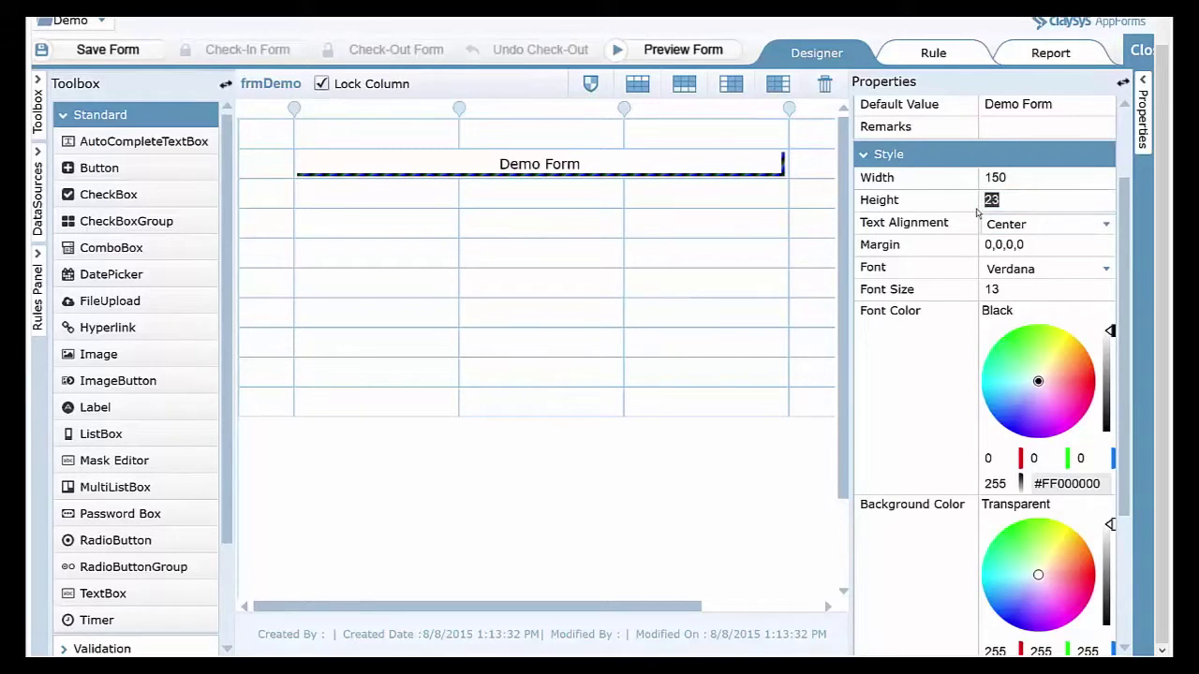
{"action": "type", "text": "50"}
{"action": "key", "text": "Return"}
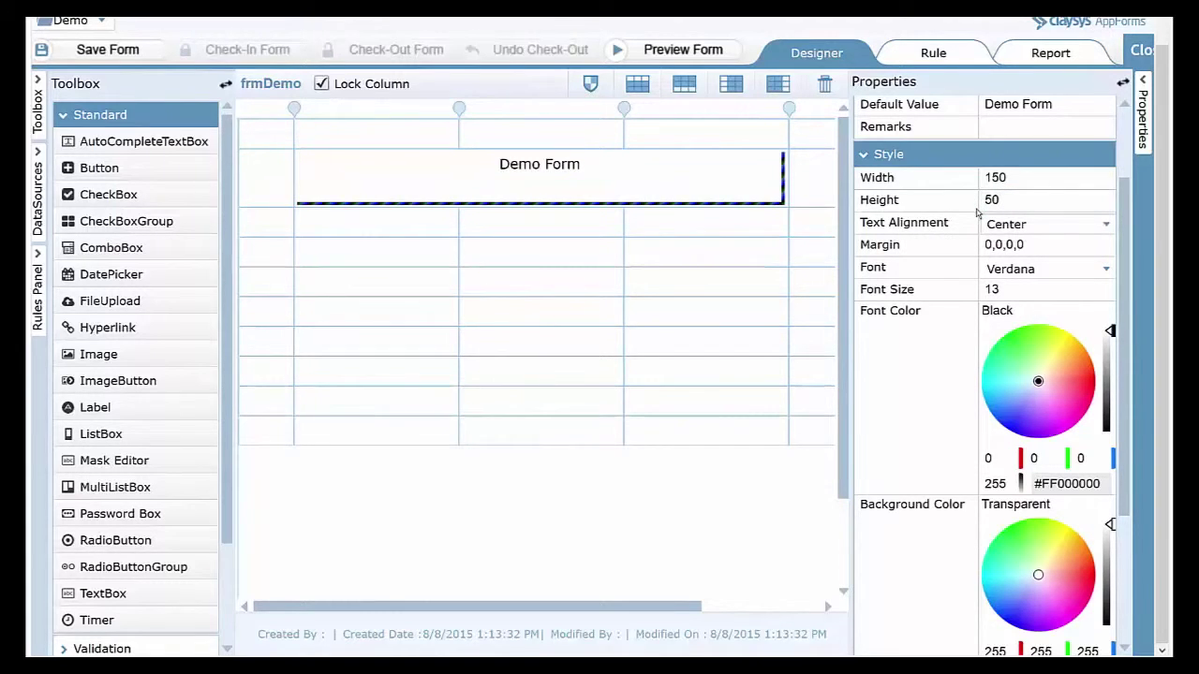
{"action": "left_click_drag", "start_coordinate": [1019, 292], "coordinate": [986, 291]}
{"action": "type", "text": "28"}
{"action": "key", "text": "Return"}
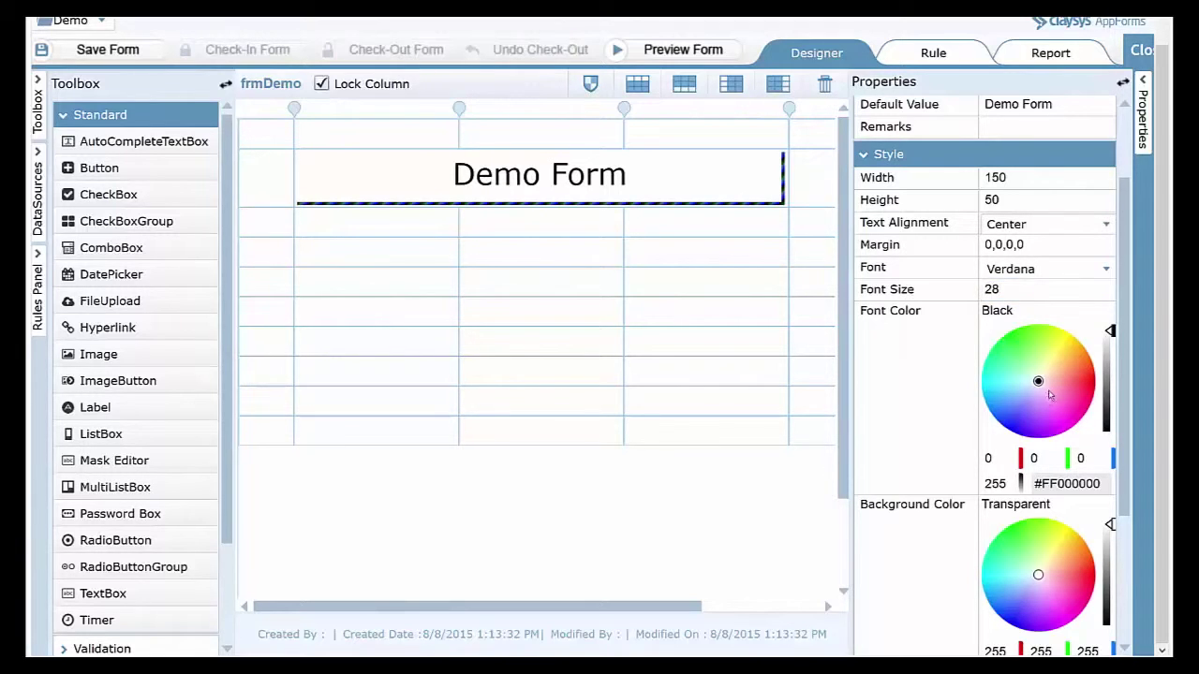
Set the Demo Form label's font color to White.
{"action": "left_click_drag", "start_coordinate": [1028, 310], "coordinate": [978, 316]}
{"action": "type", "text": "White"}
{"action": "key", "text": "Return"}
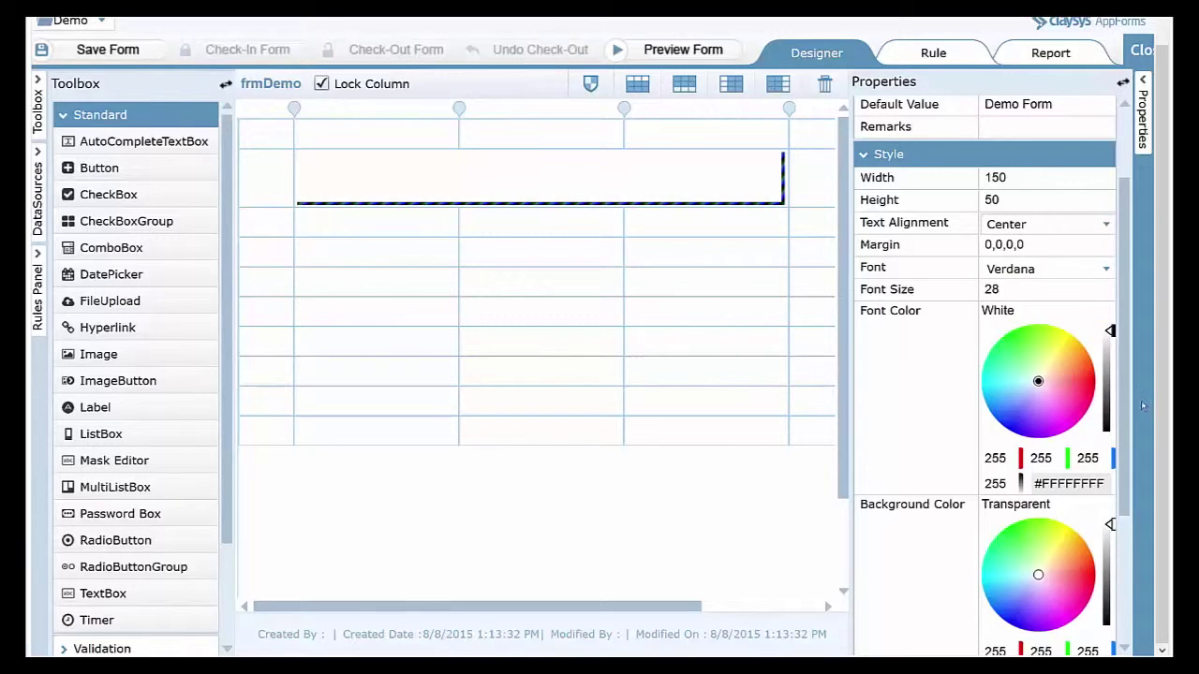
Give the Demo Form label a blue #FF382CFF background and make its text bold and italic.
{"action": "scroll", "coordinate": [1131, 407], "scroll_direction": "down", "scroll_amount": 3}
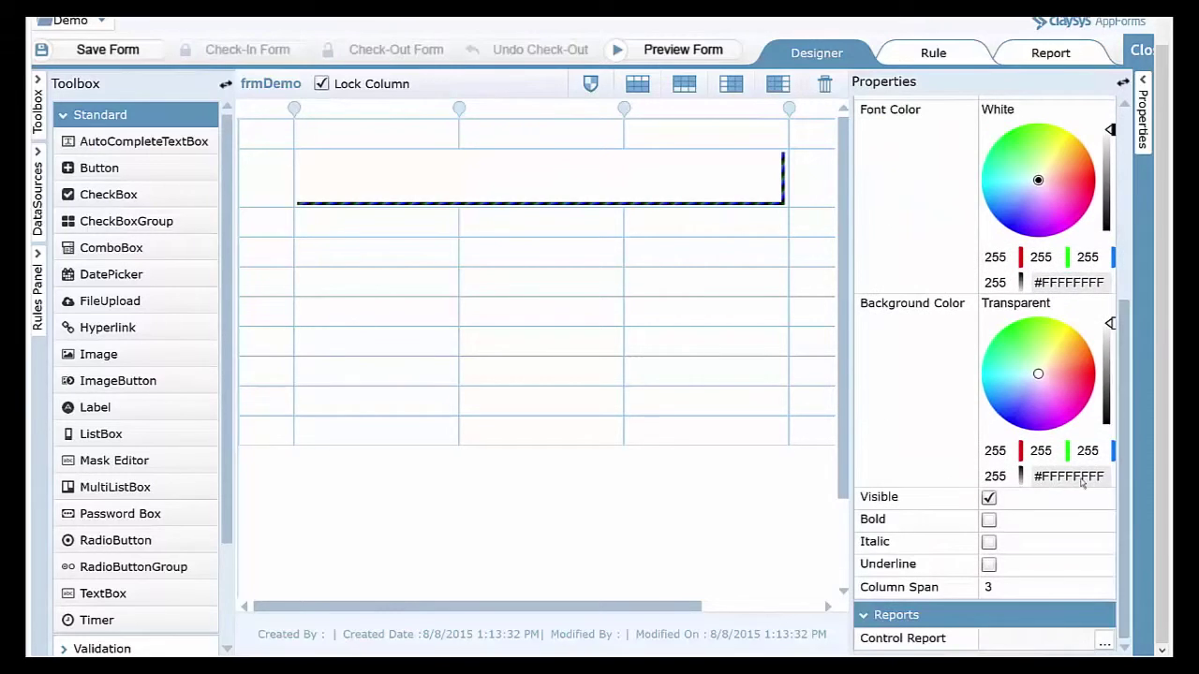
{"action": "left_click", "coordinate": [1017, 417]}
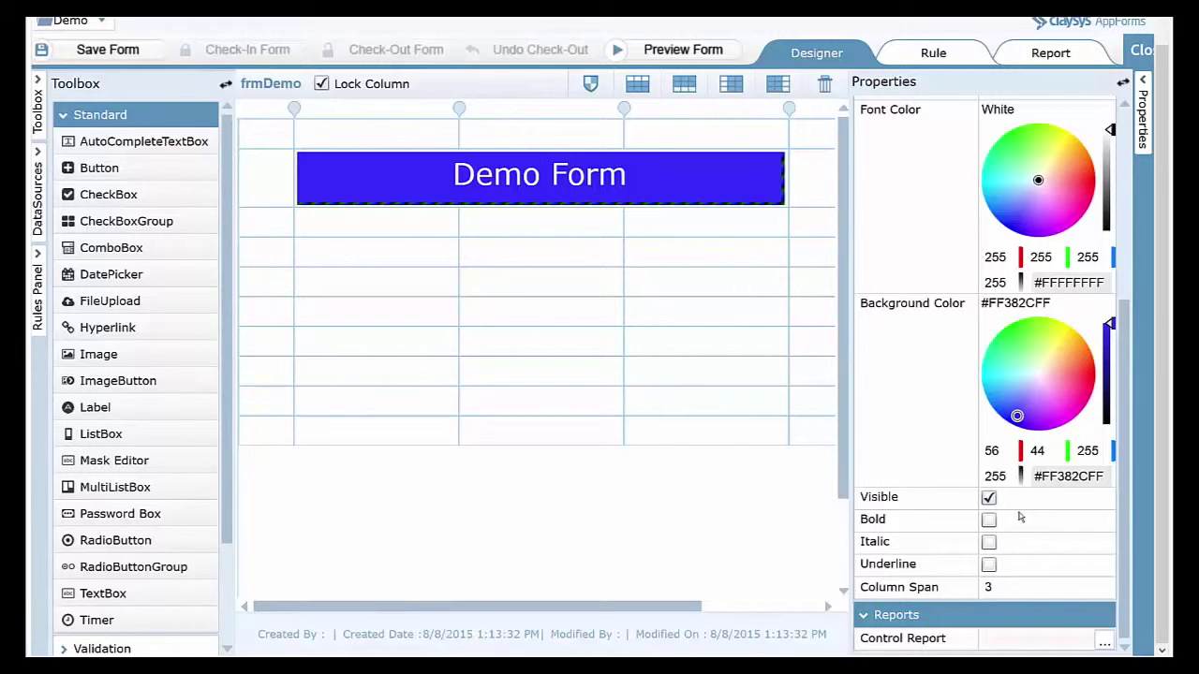
{"action": "left_click", "coordinate": [988, 519]}
{"action": "left_click", "coordinate": [989, 542]}
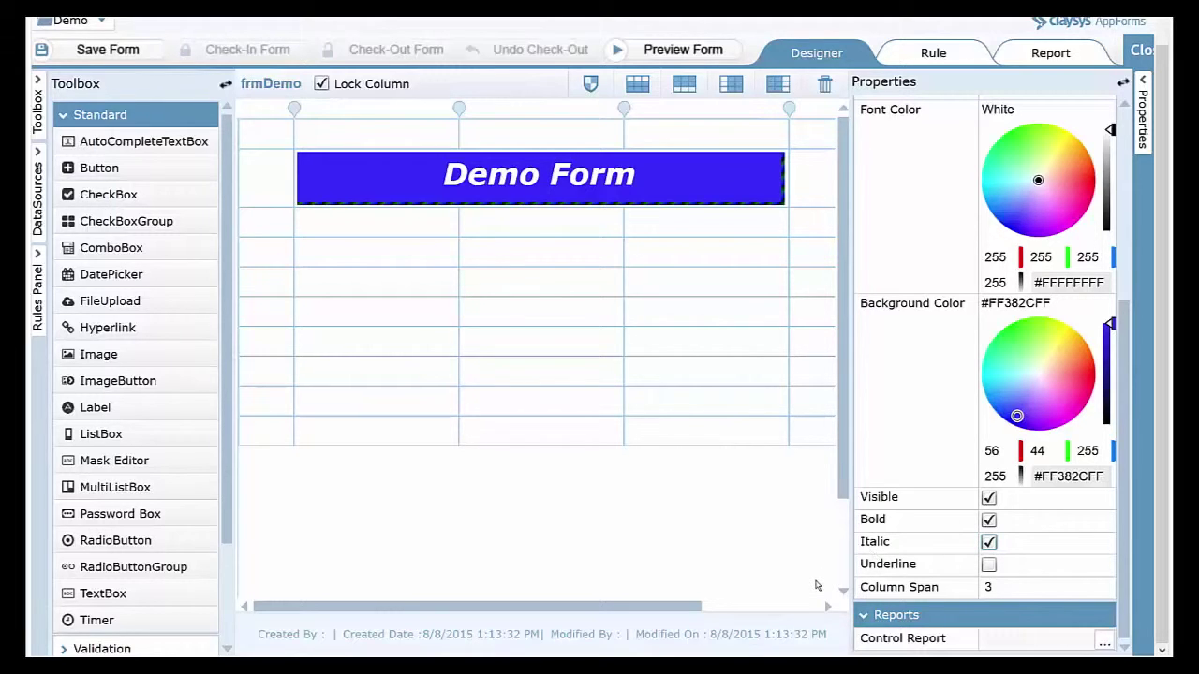
Narrow the grid's empty first column so the heading sits closer to the form's edge.
{"action": "left_click", "coordinate": [712, 444]}
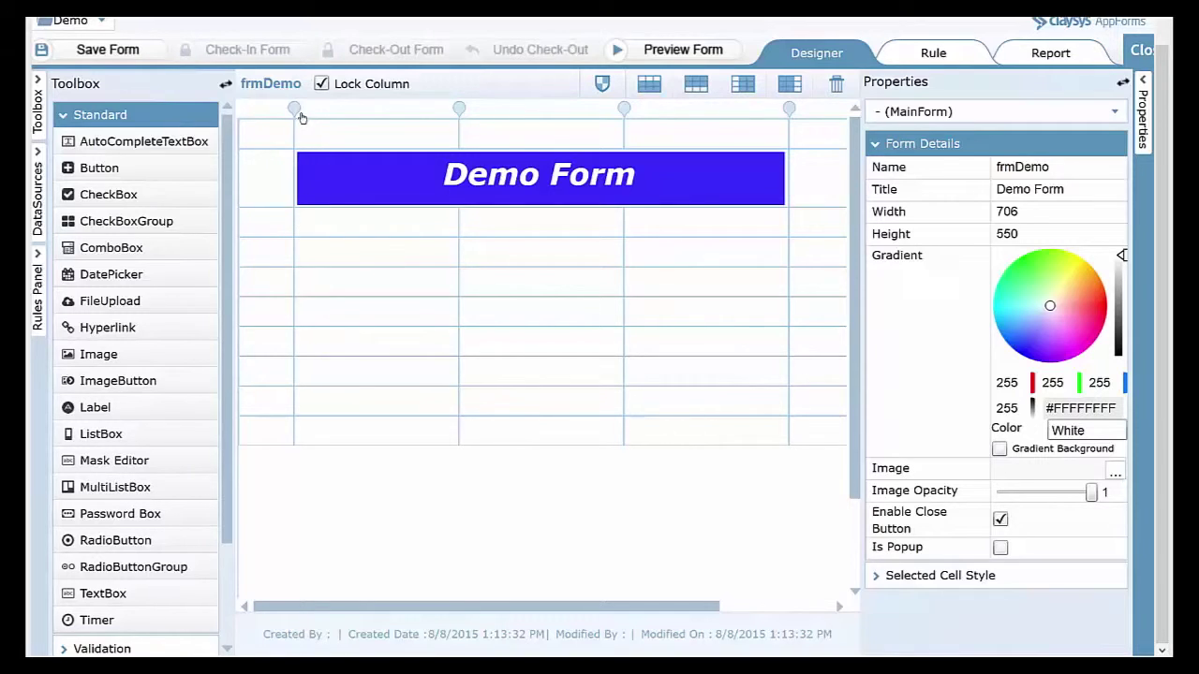
{"action": "left_click_drag", "start_coordinate": [280, 107], "coordinate": [261, 108]}
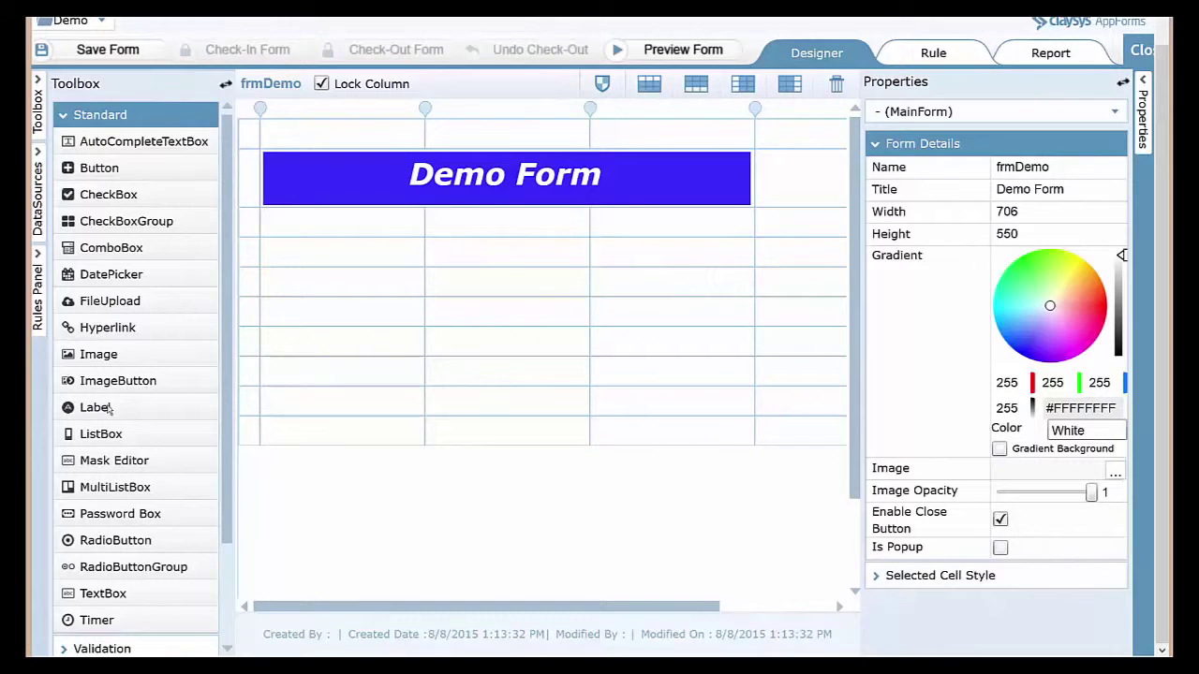
Add Label controls to the second and fourth columns of row four and to the second column of rows five and six.
{"action": "left_click_drag", "start_coordinate": [275, 317], "coordinate": [288, 266]}
{"action": "left_click_drag", "start_coordinate": [108, 414], "coordinate": [629, 255]}
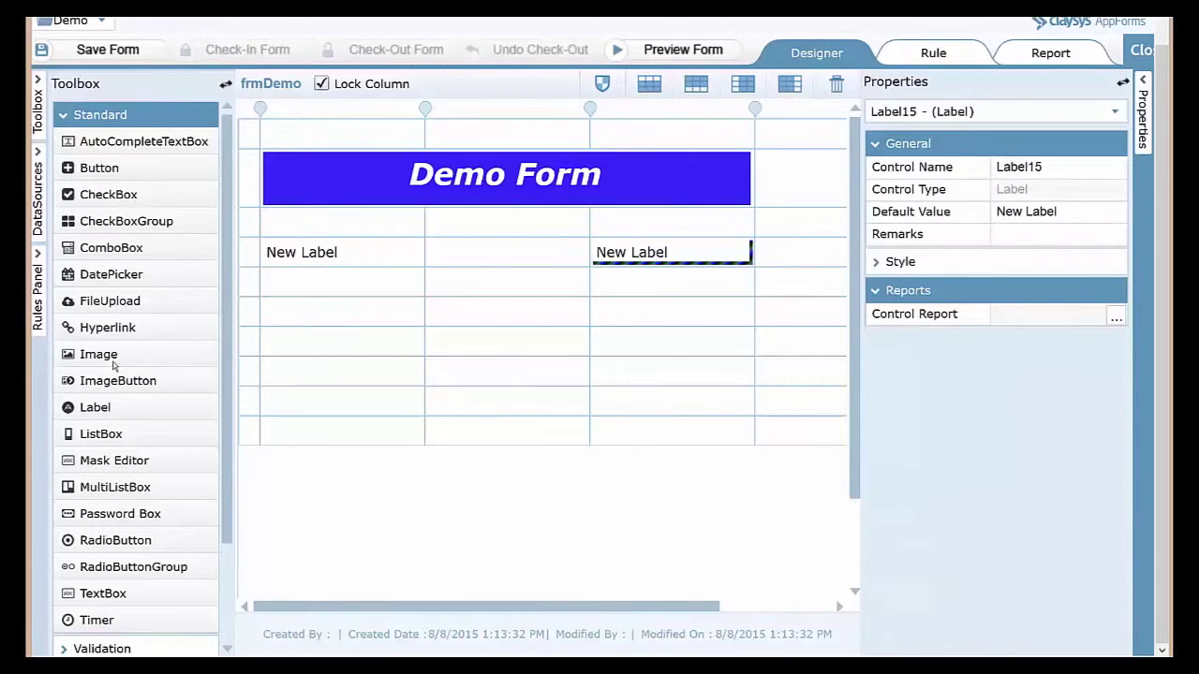
{"action": "left_click_drag", "start_coordinate": [97, 410], "coordinate": [305, 293]}
{"action": "left_click_drag", "start_coordinate": [101, 416], "coordinate": [303, 323]}
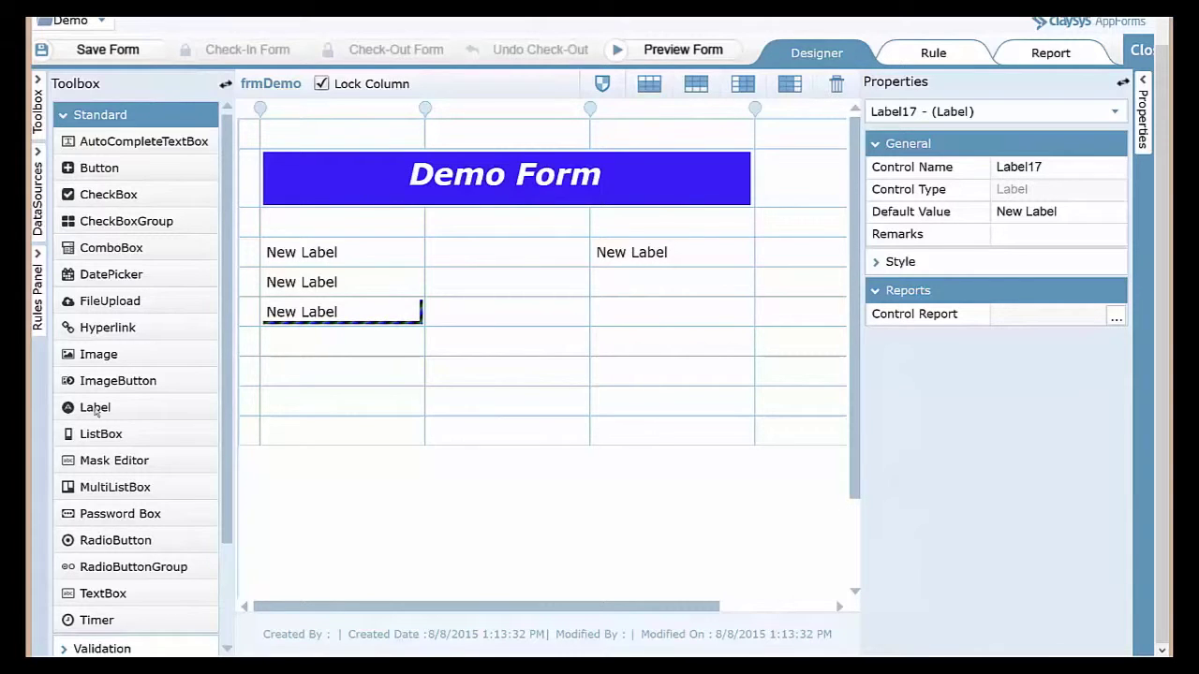
Add a TextBox control beside each of the two labels in the fourth row.
{"action": "left_click_drag", "start_coordinate": [99, 599], "coordinate": [436, 305]}
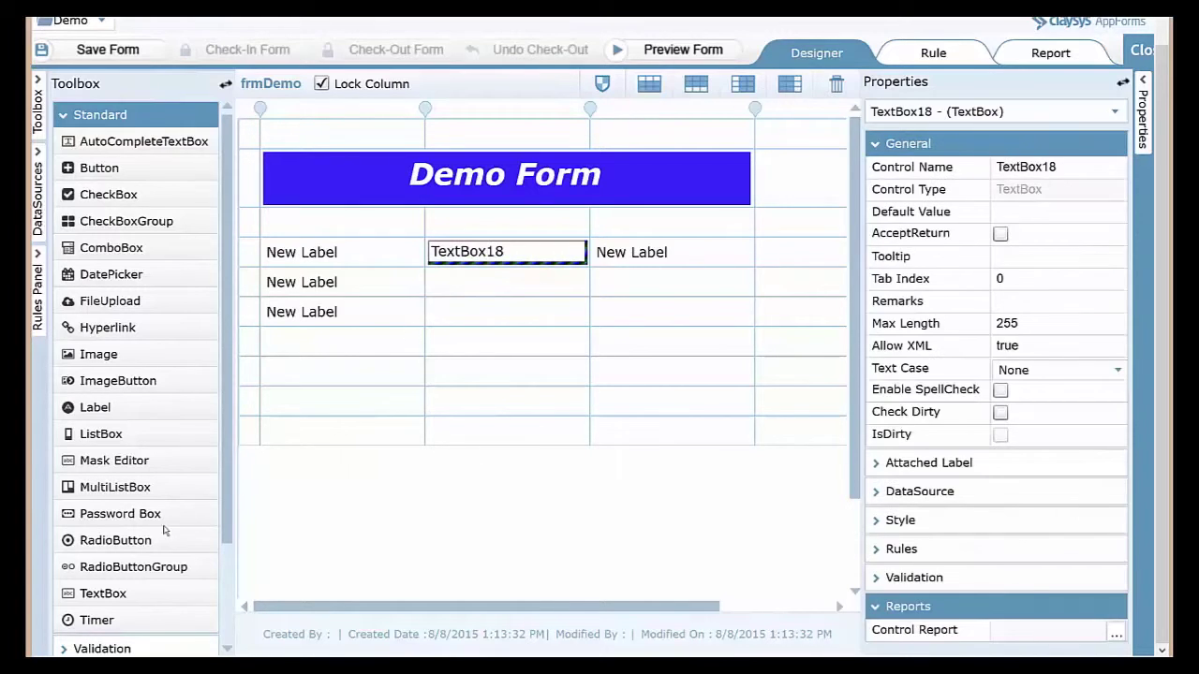
{"action": "left_click_drag", "start_coordinate": [511, 387], "coordinate": [789, 258]}
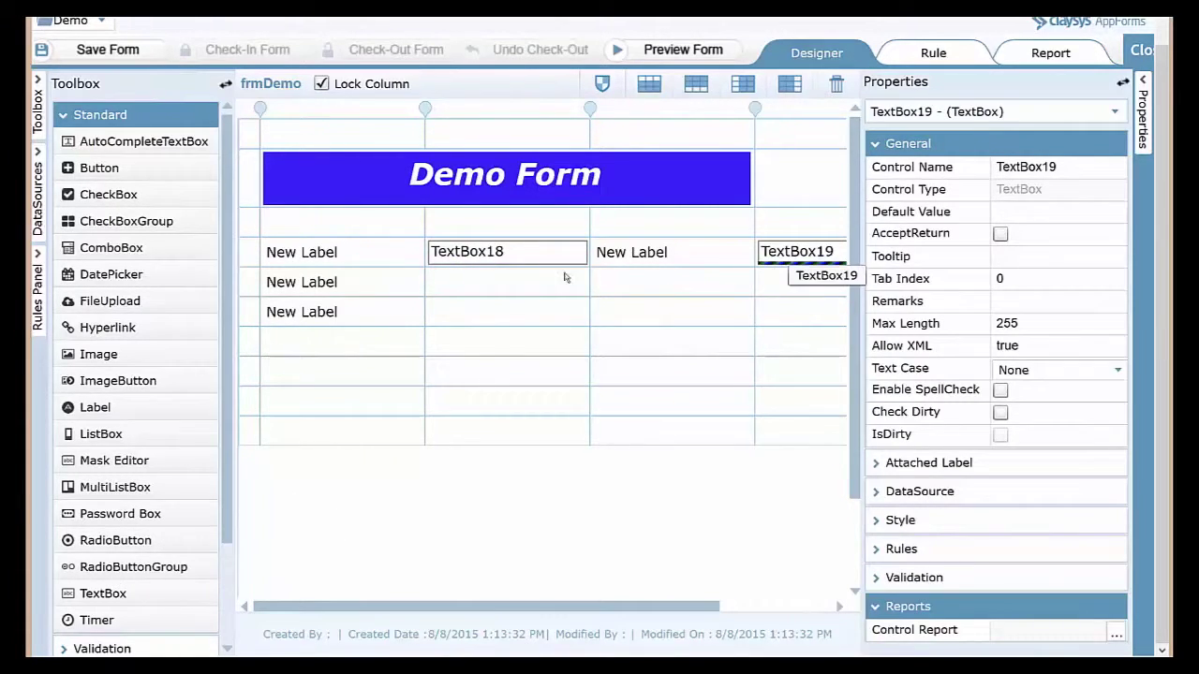
Set the column span of the fifth-row cell in the third column to 3.
{"action": "left_click", "coordinate": [514, 289]}
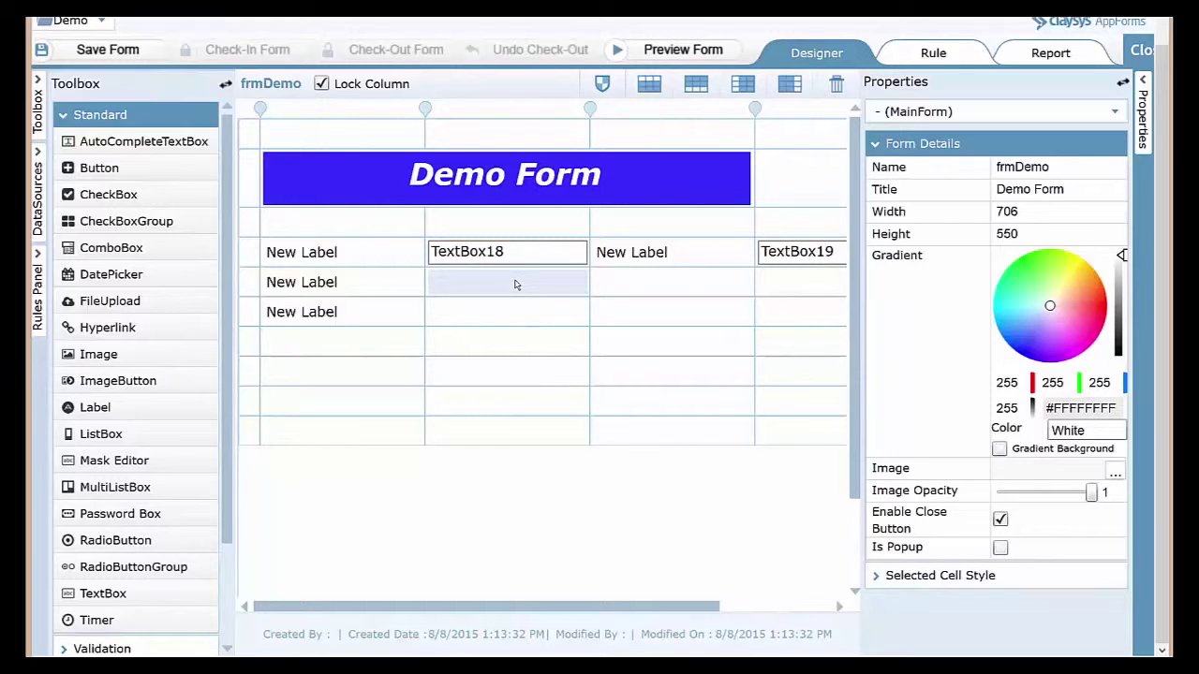
{"action": "left_click", "coordinate": [959, 577]}
{"action": "left_click", "coordinate": [1009, 621]}
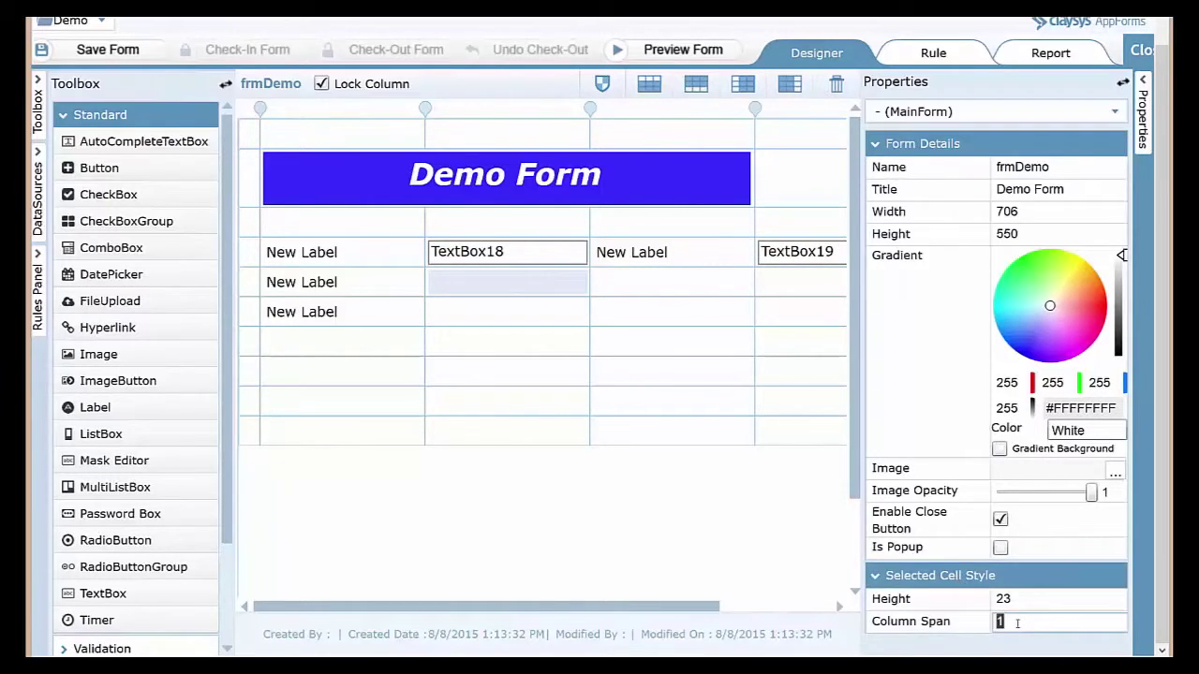
{"action": "type", "text": "3"}
{"action": "key", "text": "Return"}
Add a TextBox to the spanned fifth-row cell and widen it across all three columns.
{"action": "left_click_drag", "start_coordinate": [562, 613], "coordinate": [644, 612]}
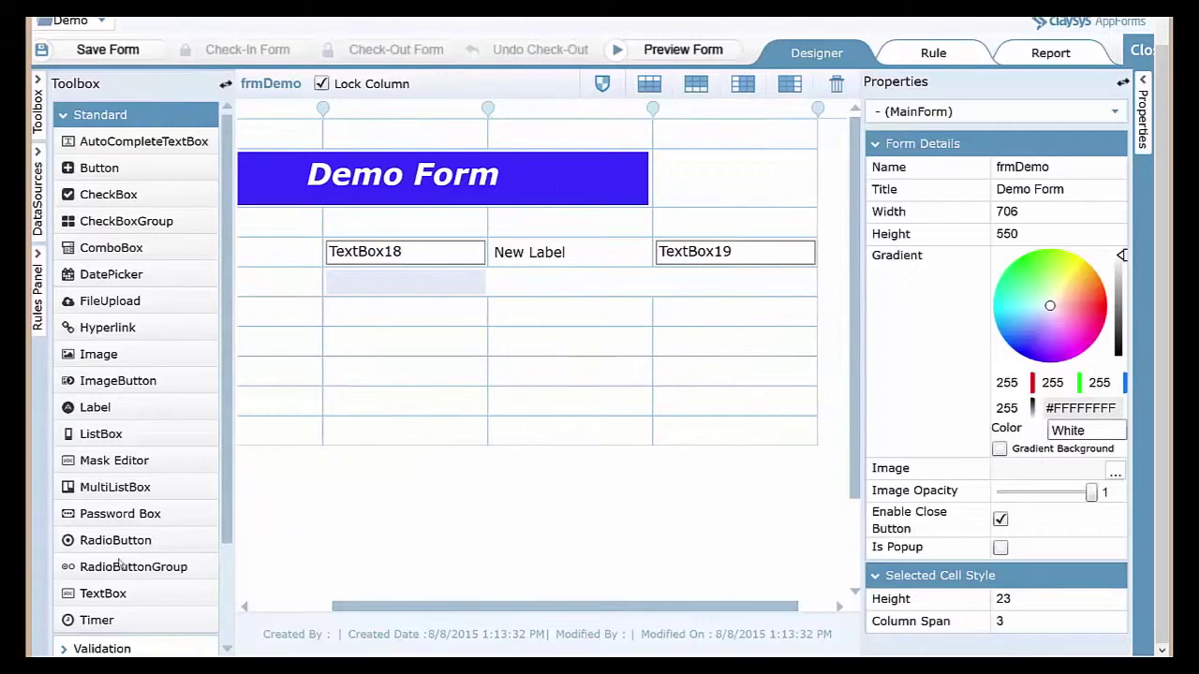
{"action": "left_click_drag", "start_coordinate": [109, 592], "coordinate": [384, 290]}
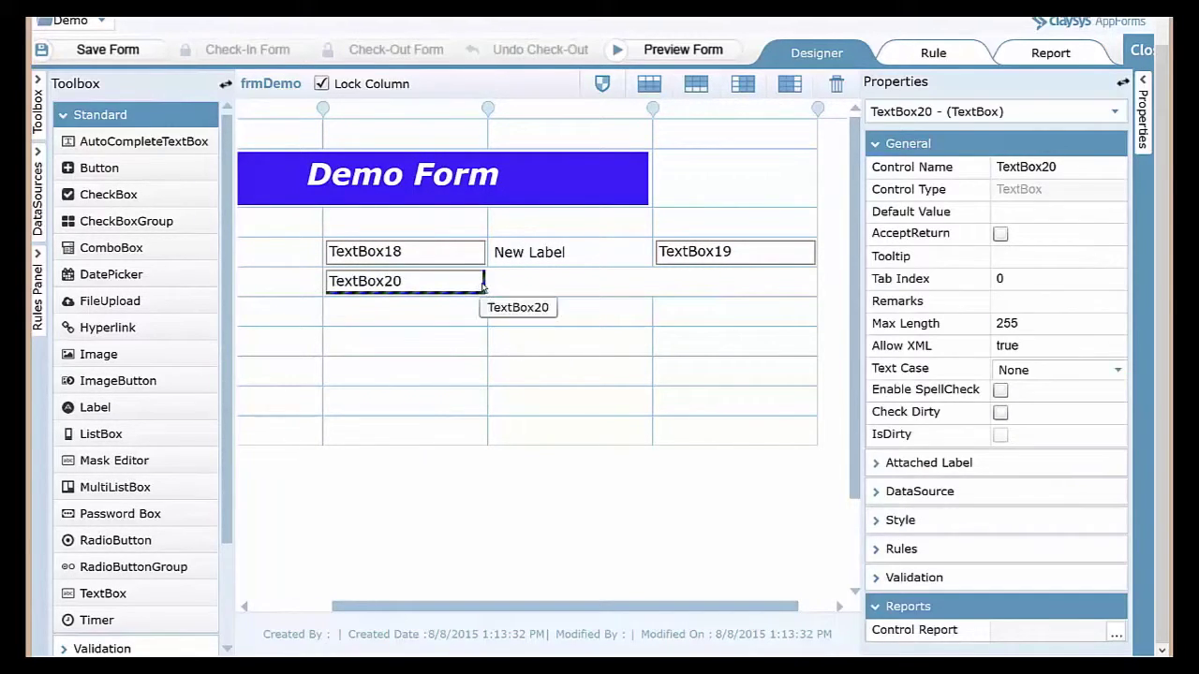
{"action": "left_click_drag", "start_coordinate": [613, 276], "coordinate": [813, 283]}
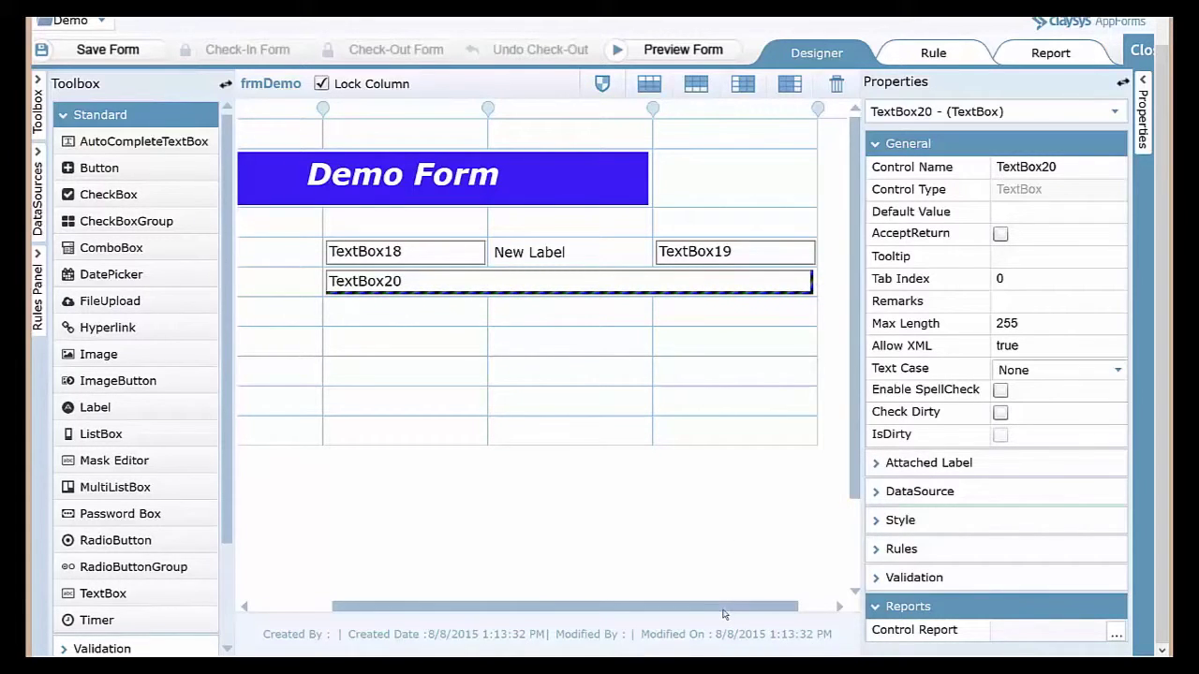
Add three TextBox controls side by side in the sixth row, in the third, fourth and fifth columns.
{"action": "left_click_drag", "start_coordinate": [698, 614], "coordinate": [673, 615]}
{"action": "left_click_drag", "start_coordinate": [117, 594], "coordinate": [455, 287]}
{"action": "left_click_drag", "start_coordinate": [103, 594], "coordinate": [558, 317]}
{"action": "left_click_drag", "start_coordinate": [111, 594], "coordinate": [758, 320]}
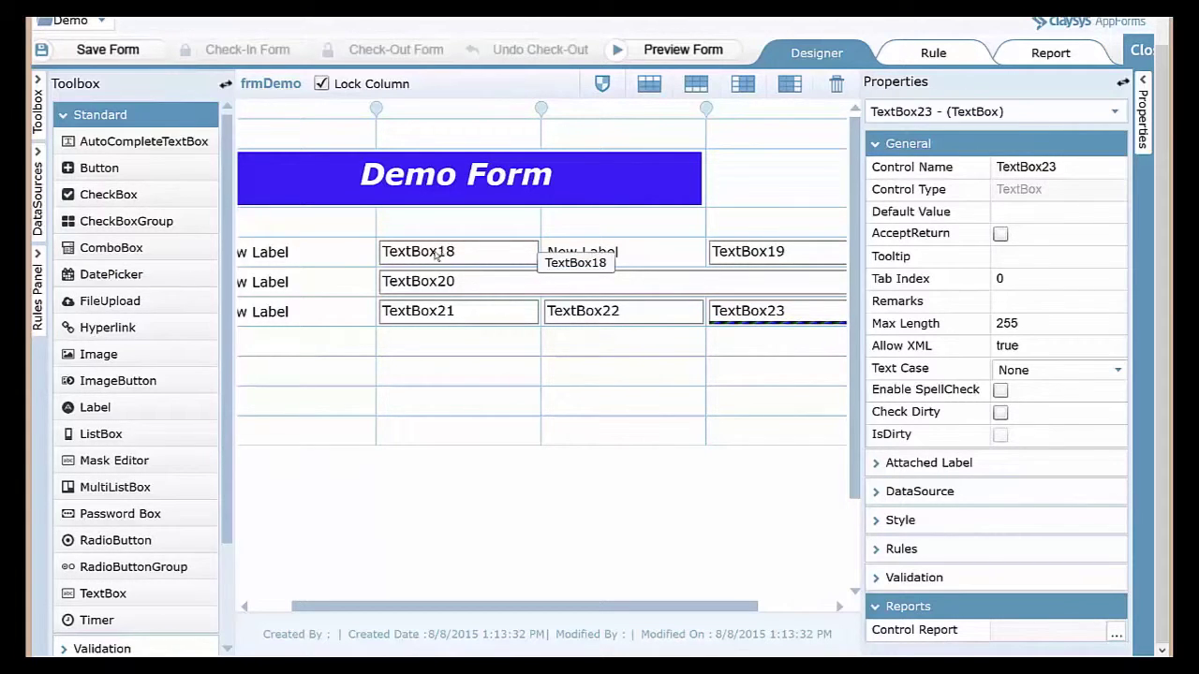
Set the default value of the first label in the fourth row to First Name.
{"action": "left_click", "coordinate": [289, 262]}
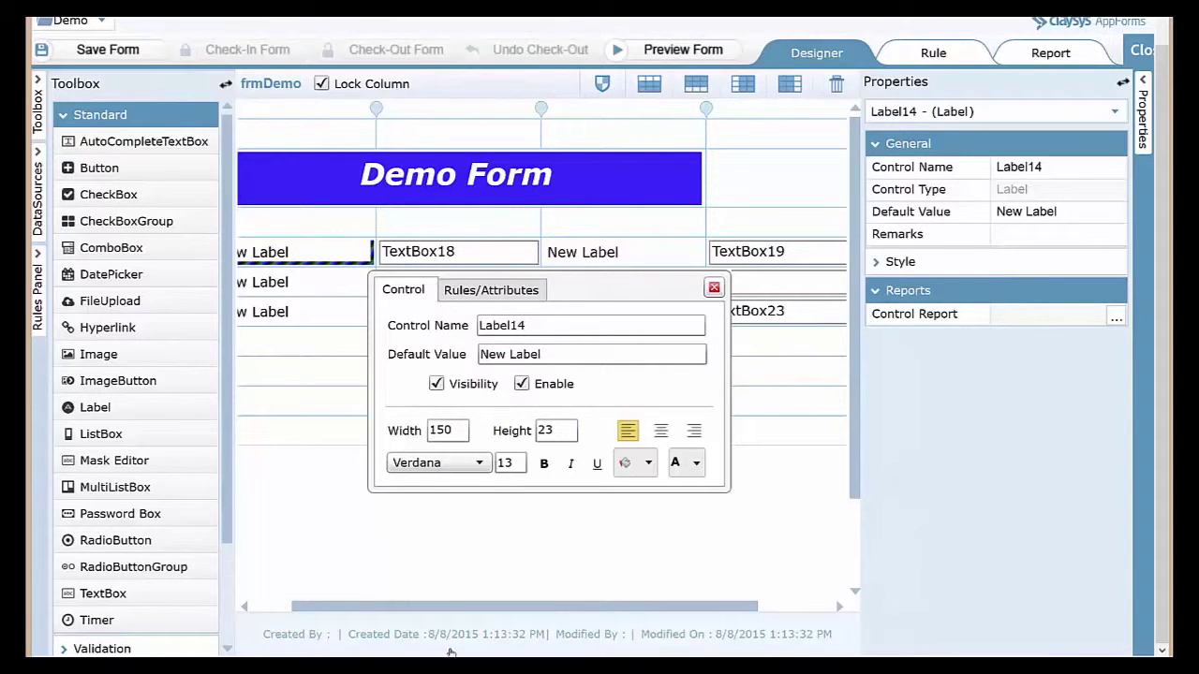
{"action": "left_click_drag", "start_coordinate": [412, 609], "coordinate": [369, 610]}
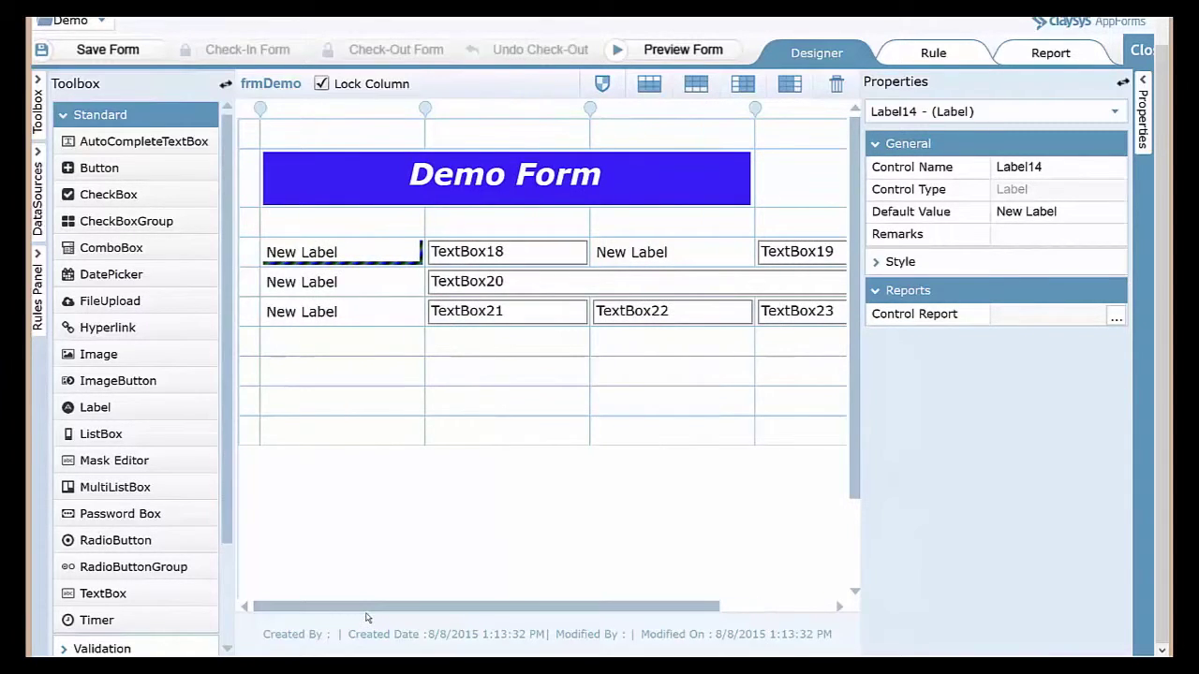
{"action": "left_click", "coordinate": [331, 285]}
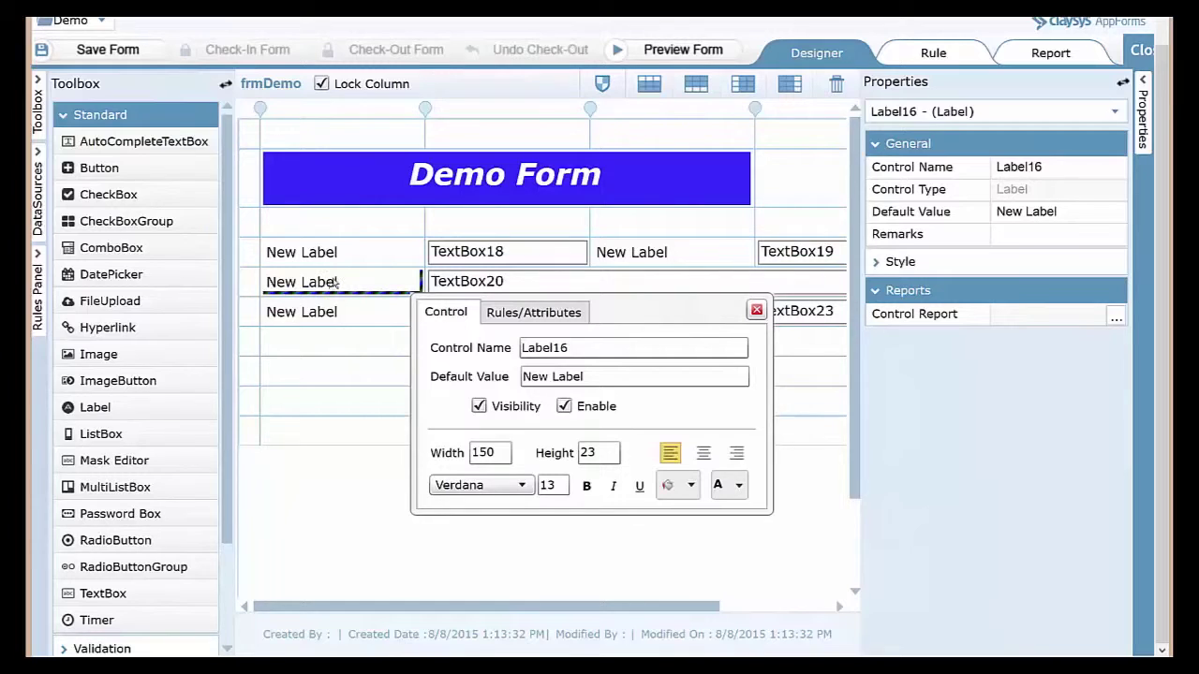
{"action": "left_click", "coordinate": [326, 261]}
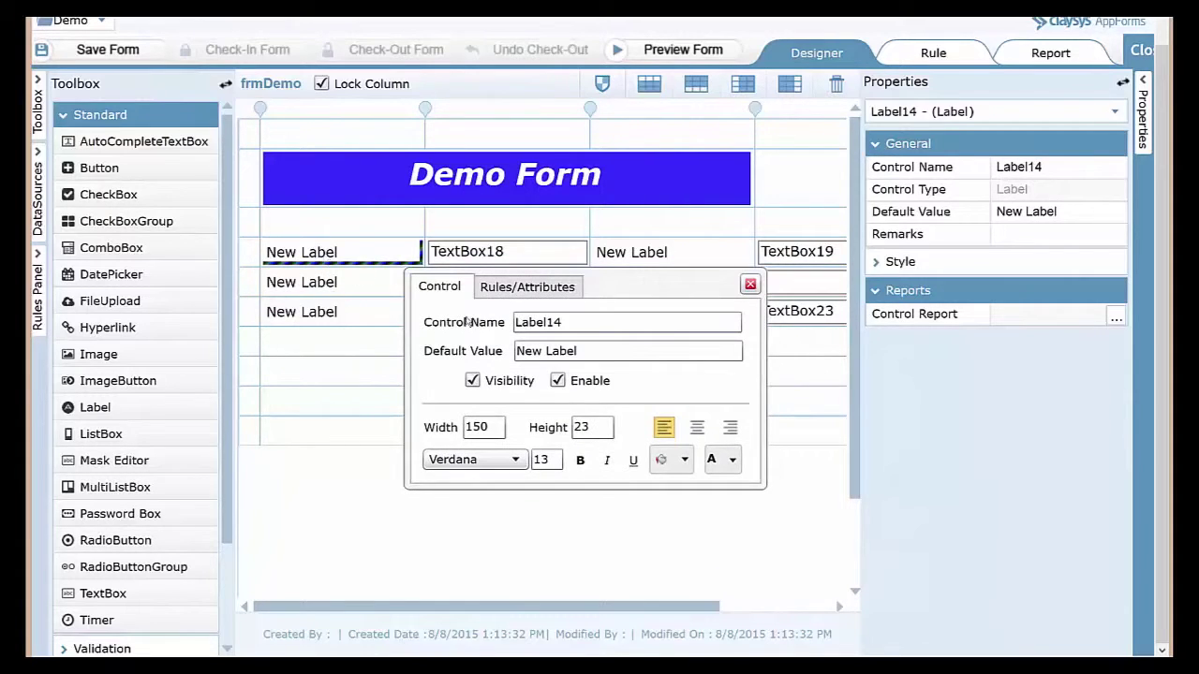
{"action": "left_click_drag", "start_coordinate": [567, 323], "coordinate": [493, 326]}
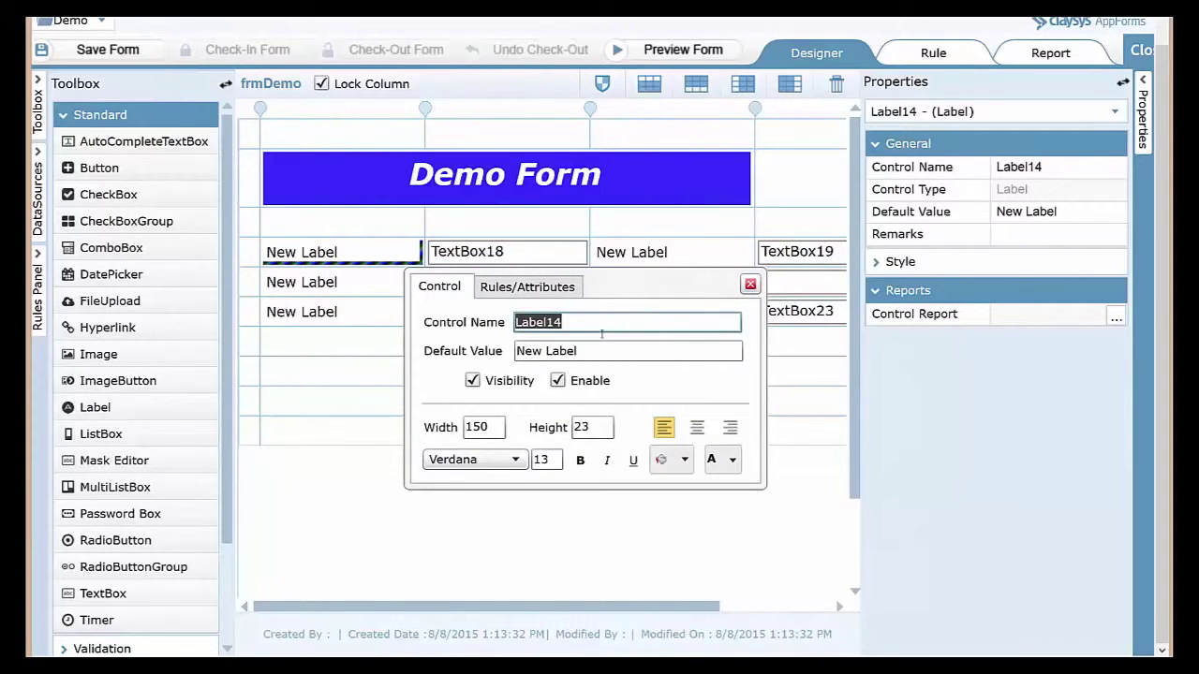
{"action": "left_click_drag", "start_coordinate": [599, 352], "coordinate": [478, 347]}
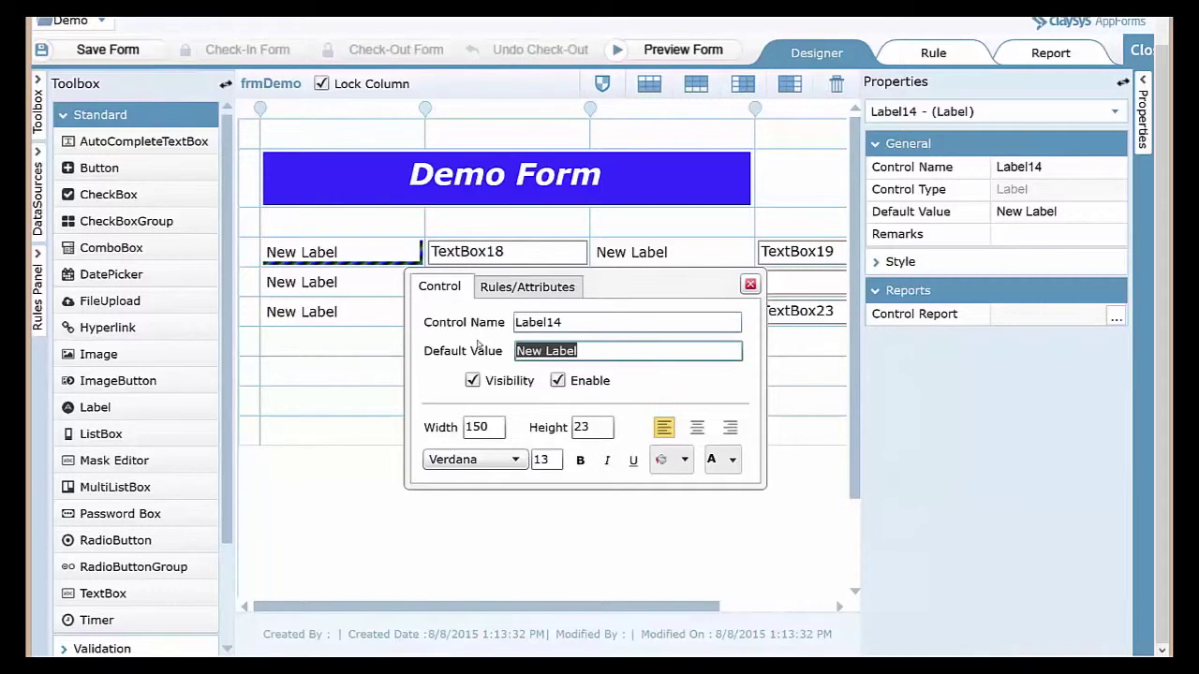
{"action": "type", "text": "Fir"}
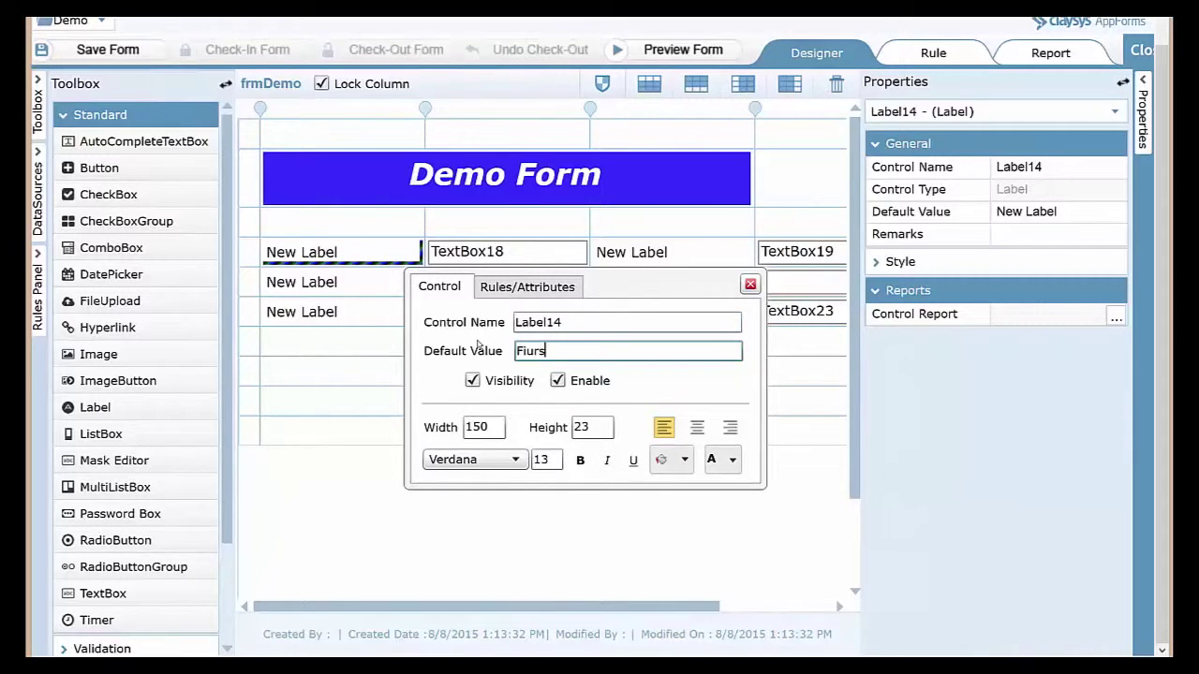
{"action": "type", "text": "st Name"}
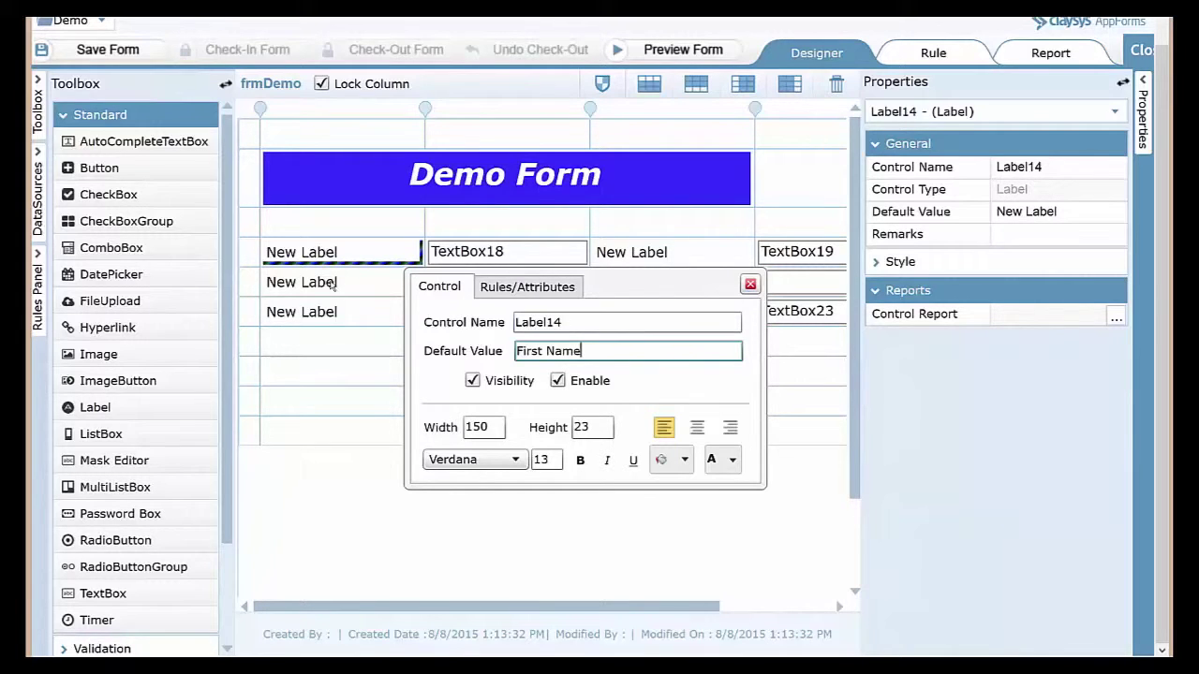
Set the default value of the second label in the fourth row to Last Name.
{"action": "left_click", "coordinate": [623, 252]}
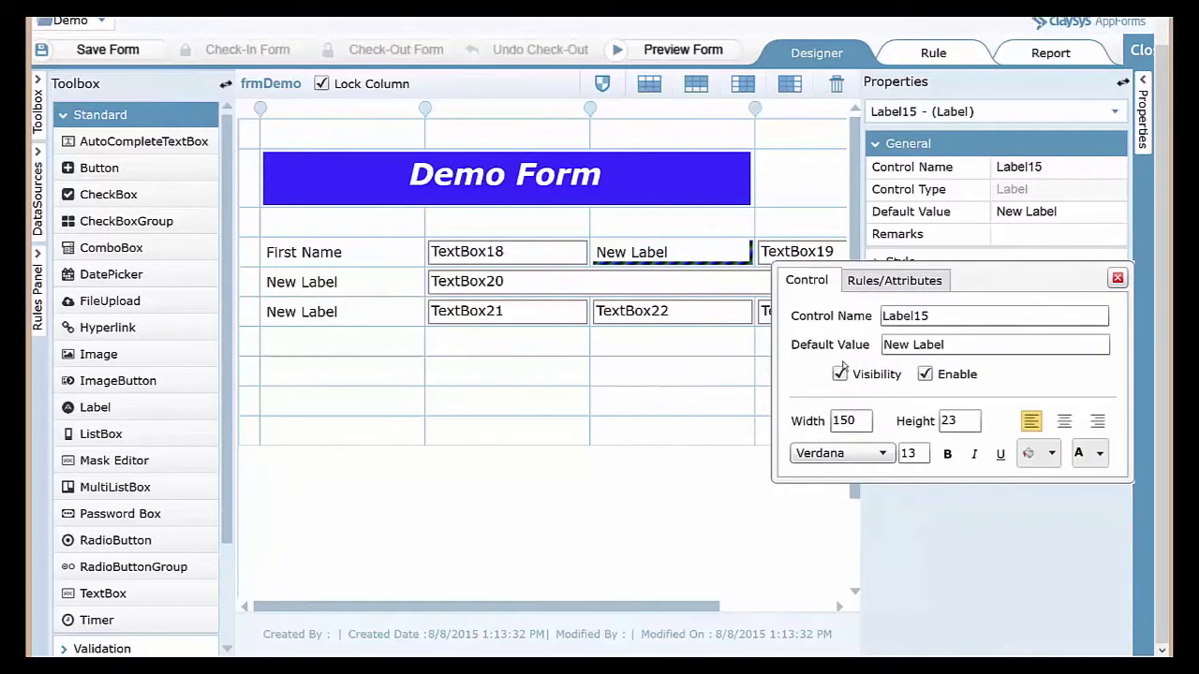
{"action": "left_click_drag", "start_coordinate": [954, 347], "coordinate": [876, 344]}
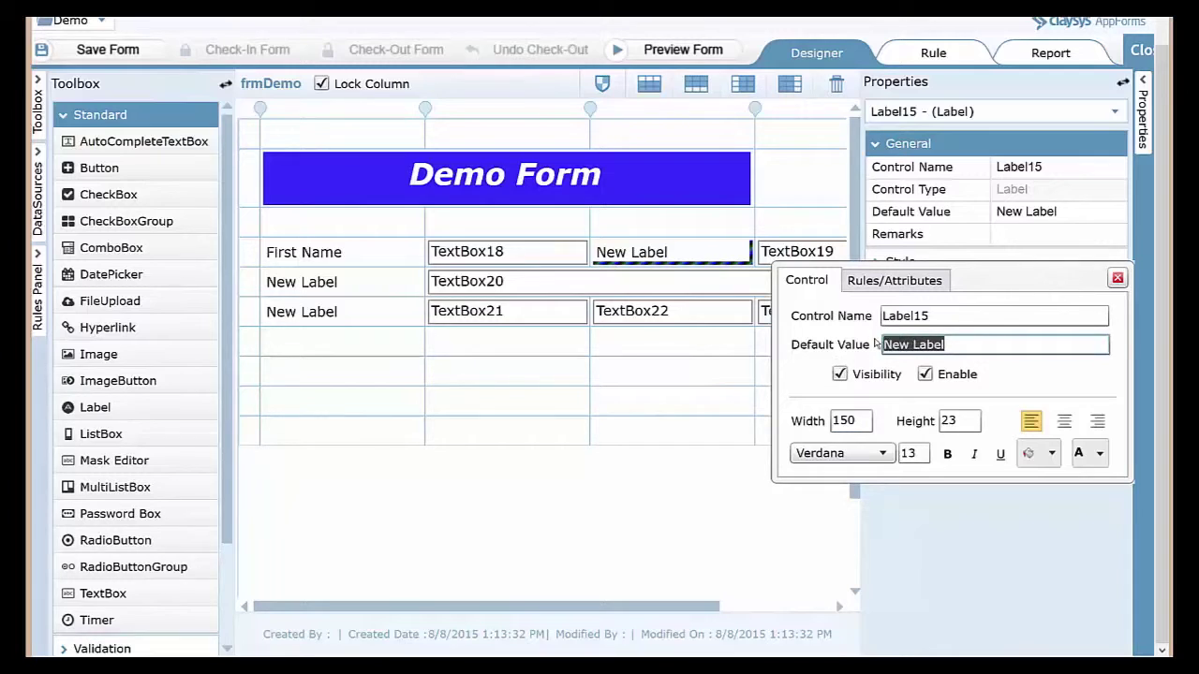
{"action": "type", "text": "LastName"}
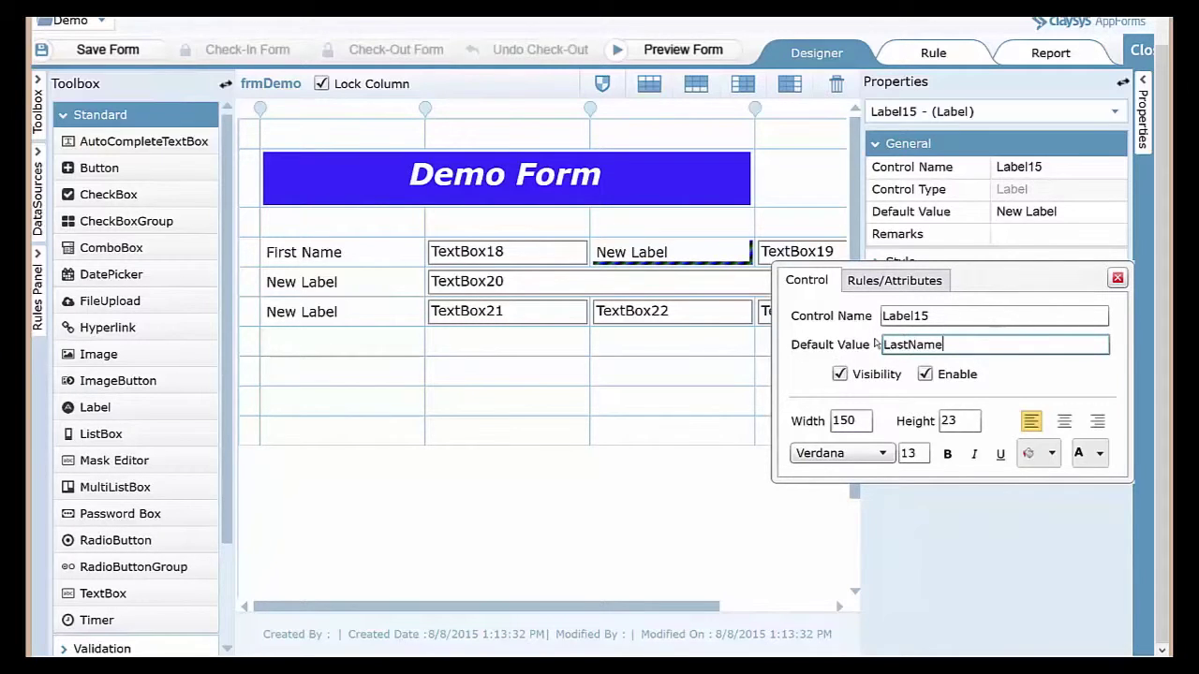
{"action": "key", "text": "BackSpace"}
{"action": "key", "text": "BackSpace"}
{"action": "key", "text": "BackSpace"}
{"action": "key", "text": "BackSpace"}
{"action": "type", "text": "Name"}
Set the default value of the fifth-row label to Address.
{"action": "left_click", "coordinate": [360, 284]}
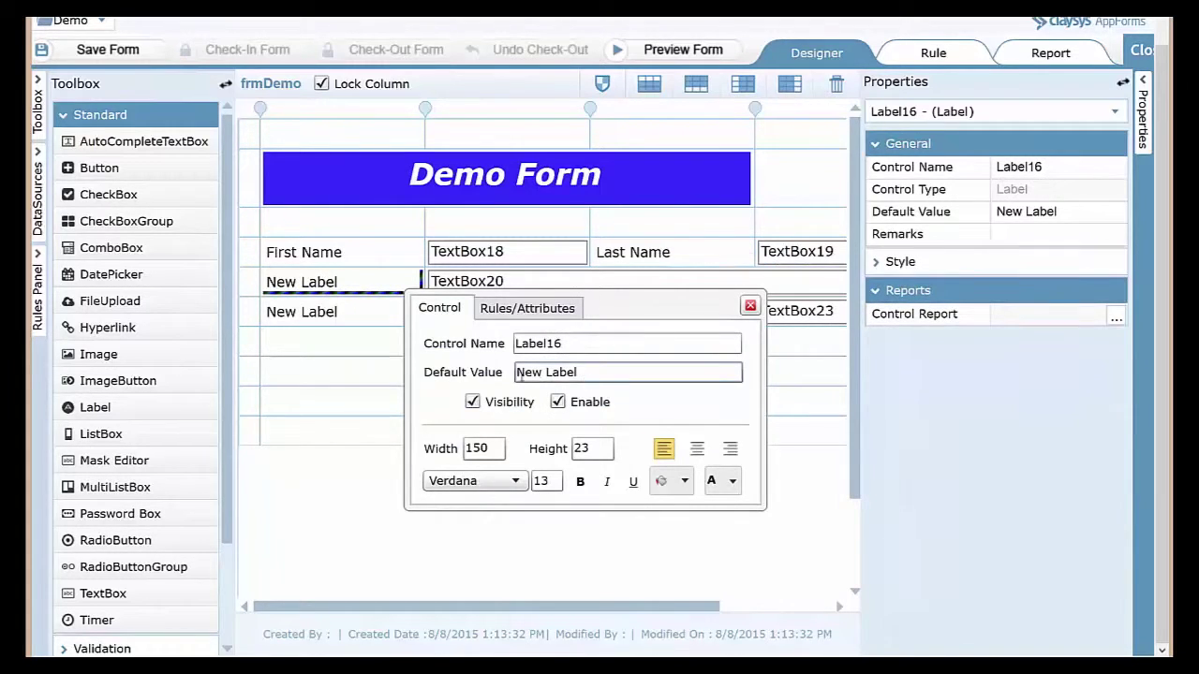
{"action": "left_click_drag", "start_coordinate": [579, 373], "coordinate": [498, 383]}
{"action": "type", "text": "Address"}
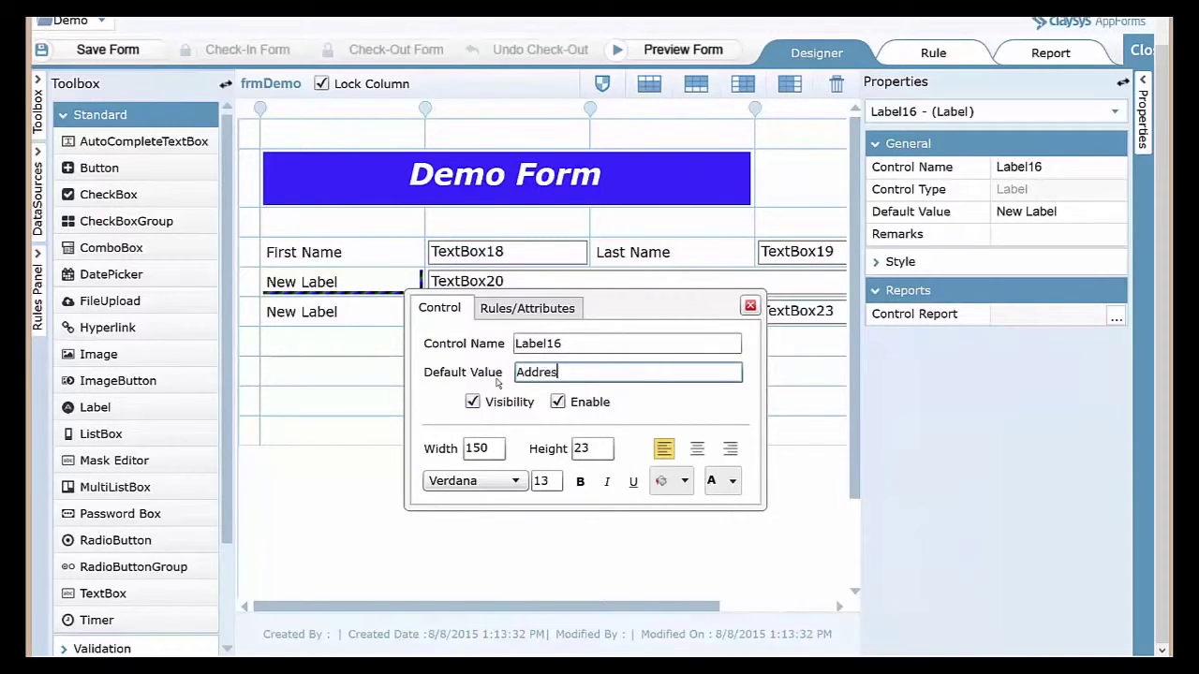
Set the default value of the sixth-row label to City, State, Zip.
{"action": "left_click", "coordinate": [328, 316]}
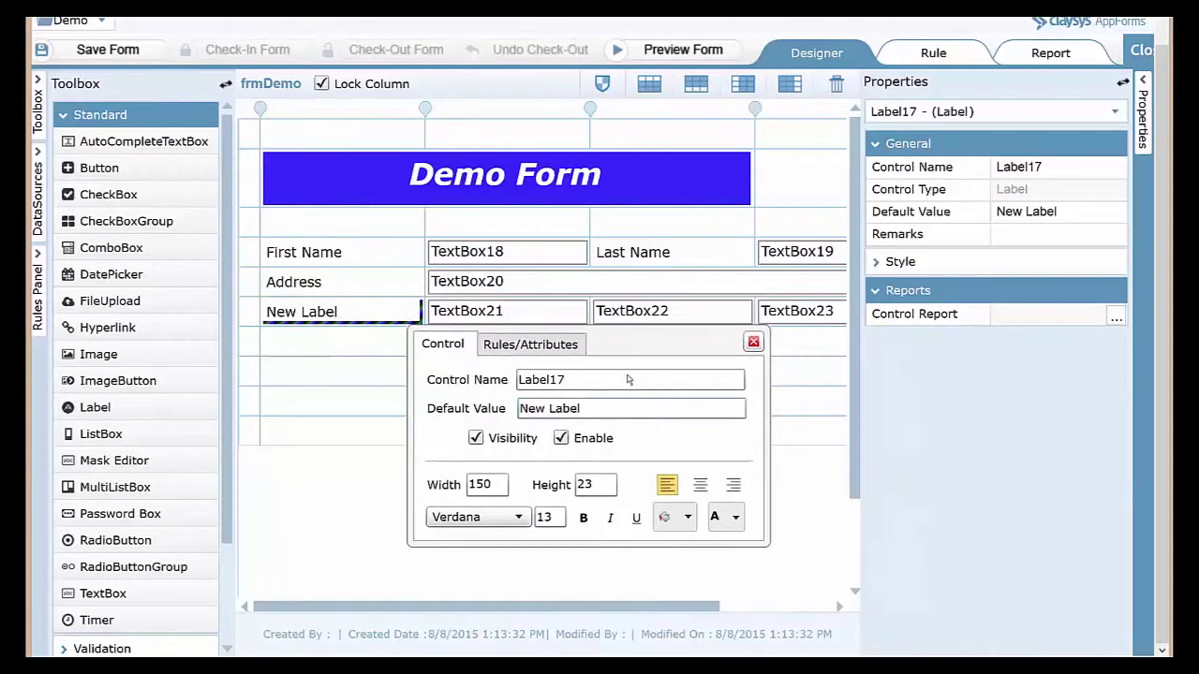
{"action": "left_click_drag", "start_coordinate": [614, 405], "coordinate": [503, 413]}
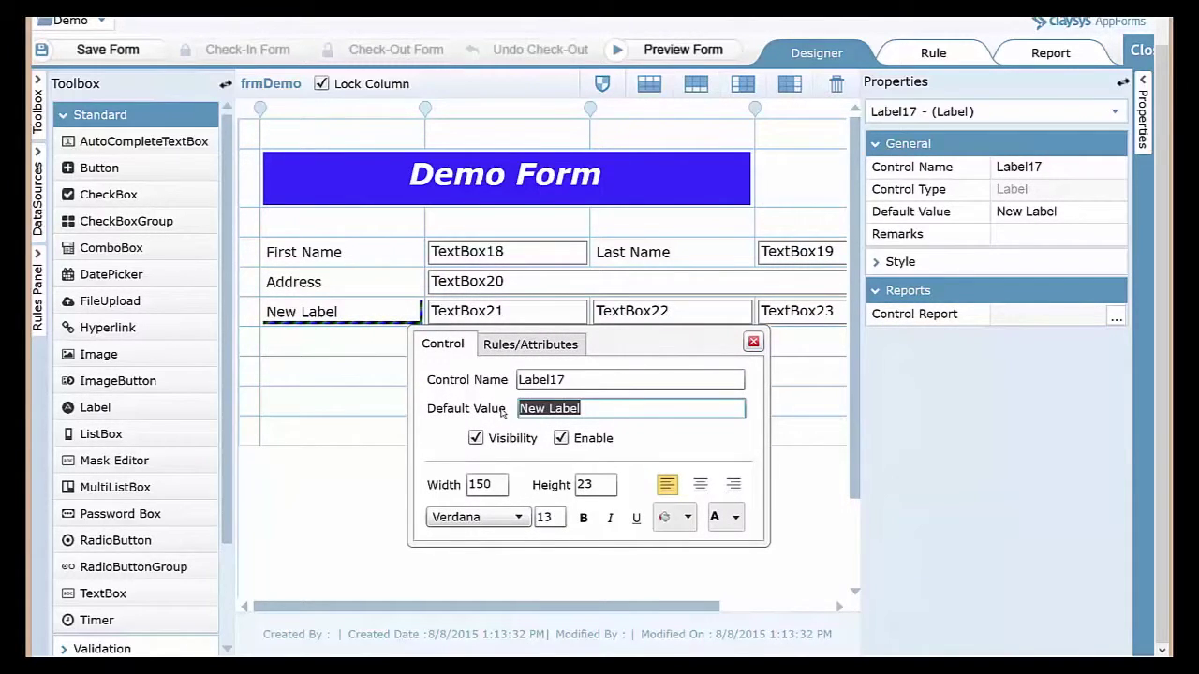
{"action": "type", "text": "City, Sta"}
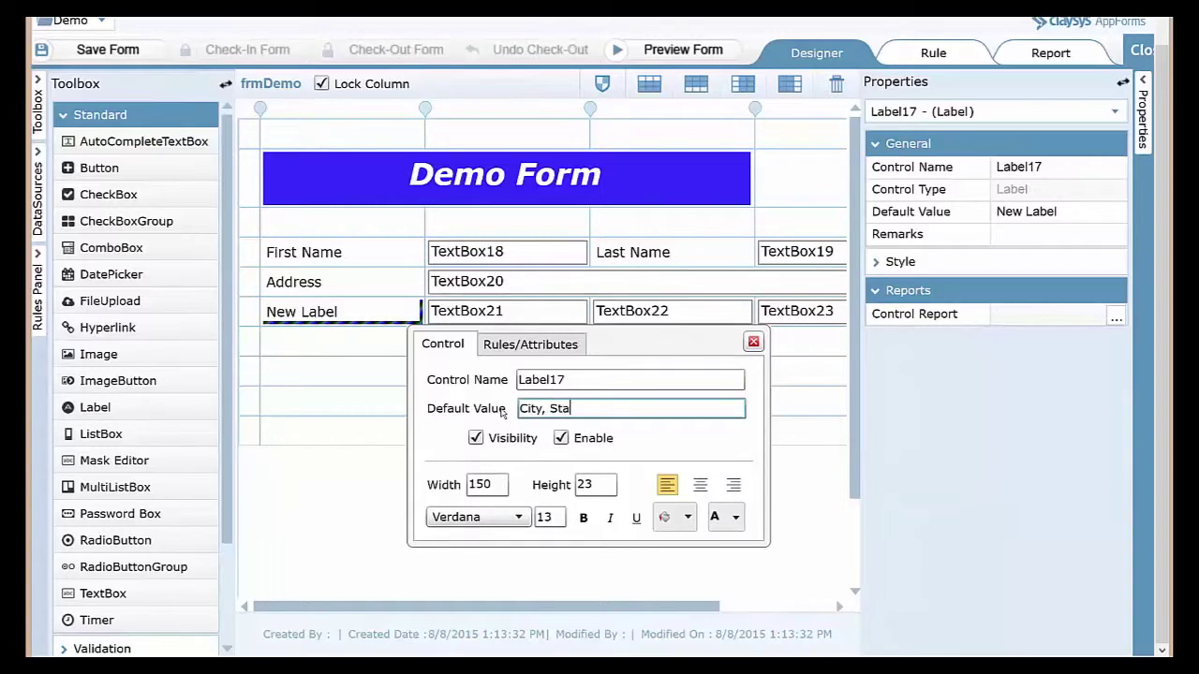
{"action": "type", "text": "te, Zip"}
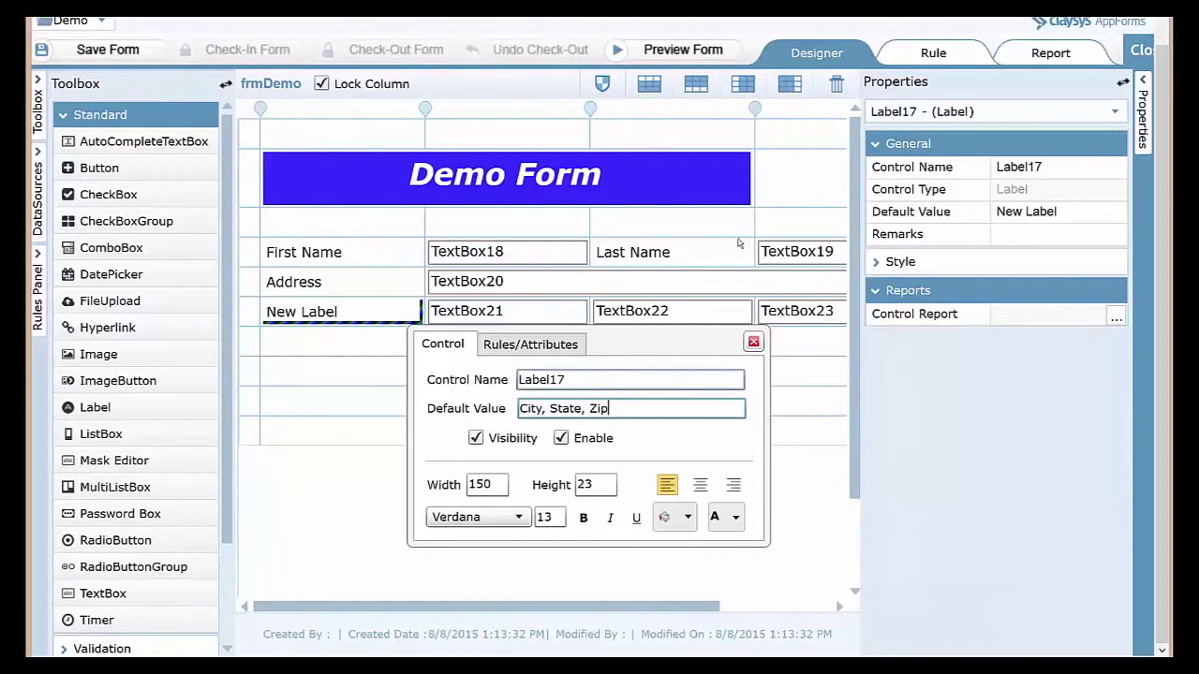
Rename the text box beside the First Name label to txtFirstName.
{"action": "left_click", "coordinate": [486, 264]}
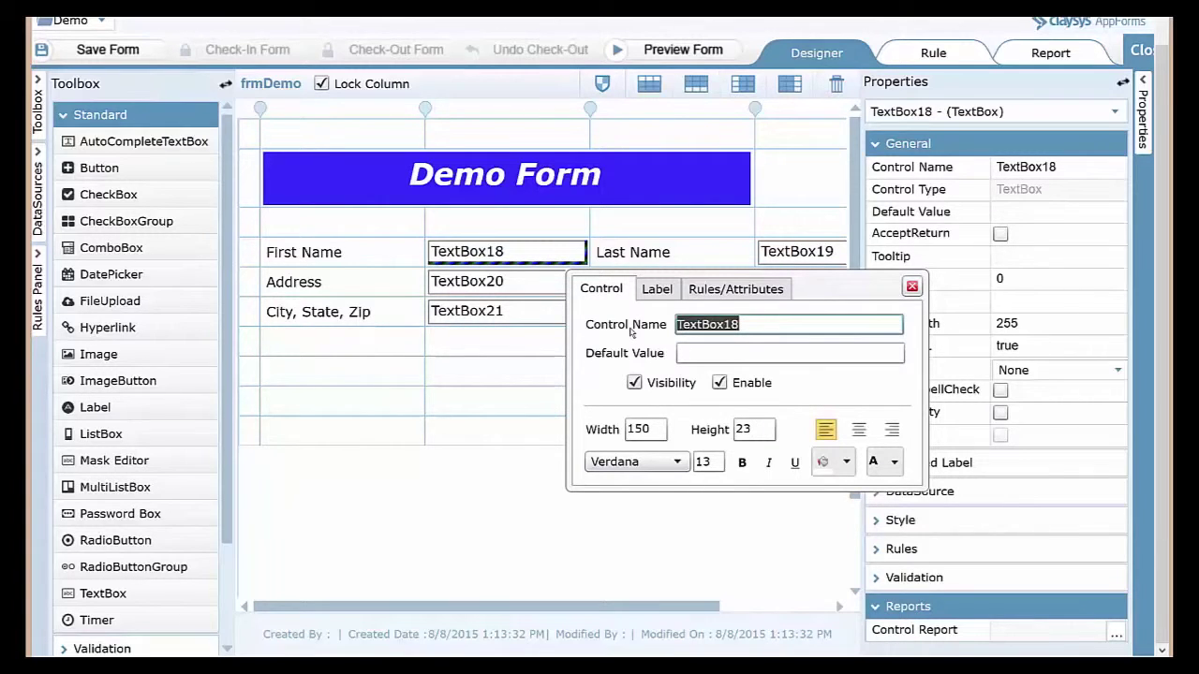
{"action": "type", "text": "txtFirstName"}
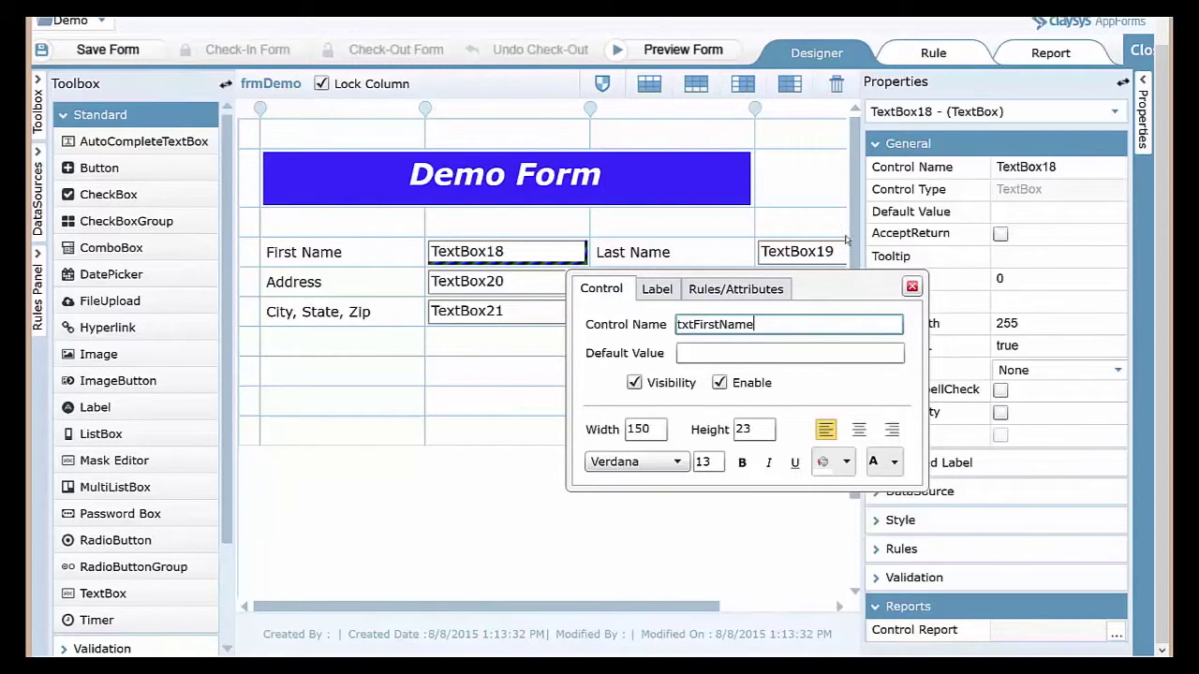
{"action": "left_click", "coordinate": [913, 287]}
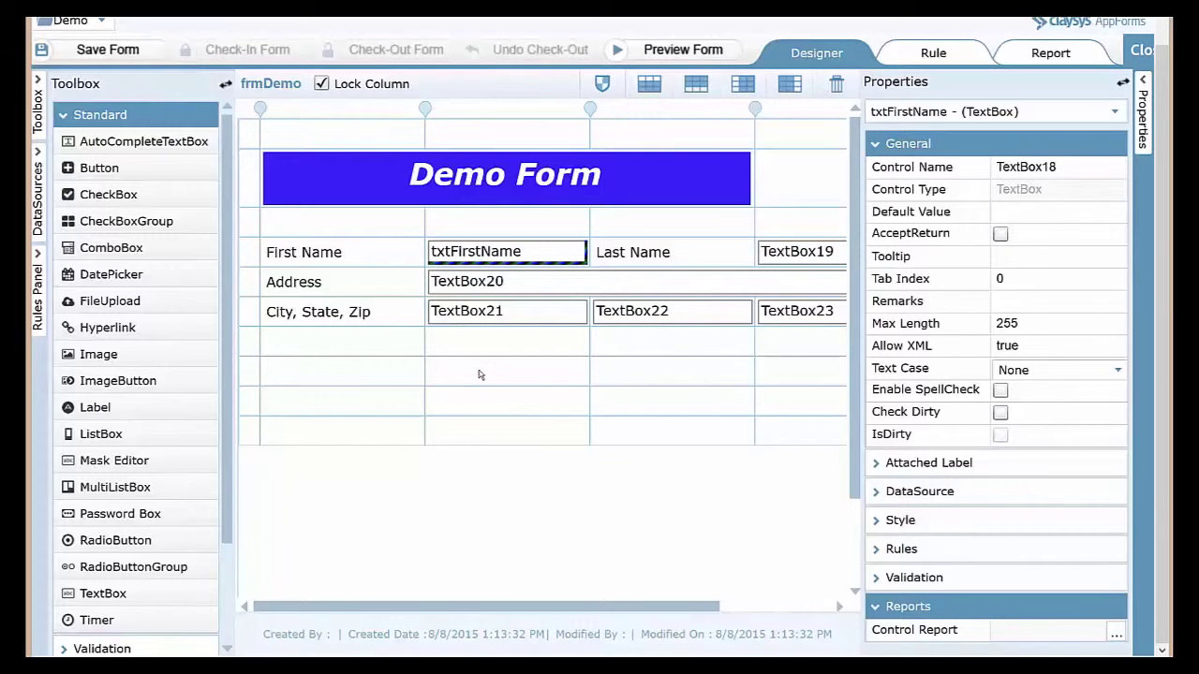
Create a new rule for TextBox21, the first text box in the City, State, Zip row.
{"action": "left_click", "coordinate": [484, 318]}
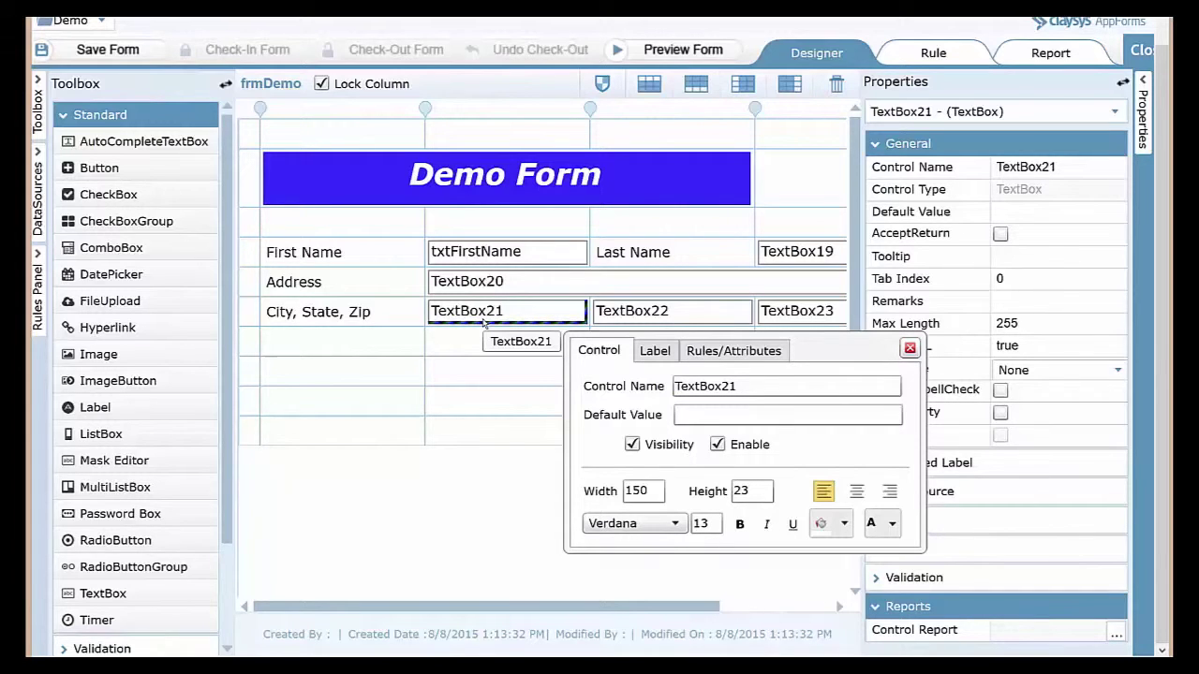
{"action": "left_click", "coordinate": [620, 319]}
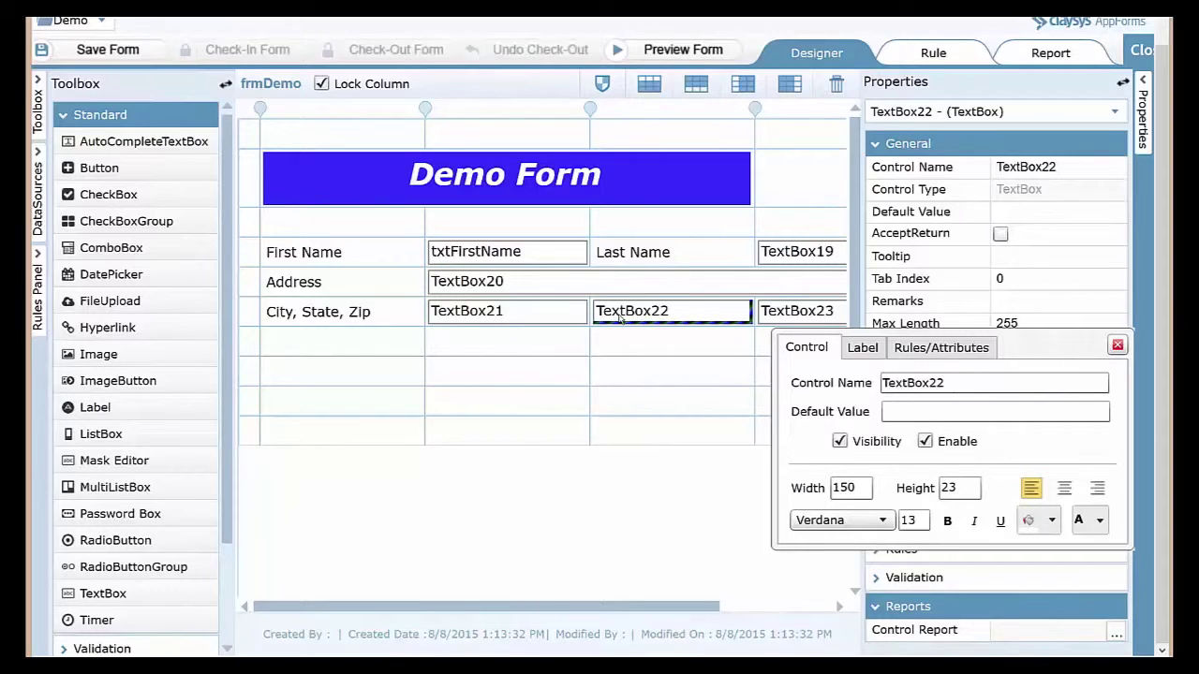
{"action": "left_click", "coordinate": [528, 315]}
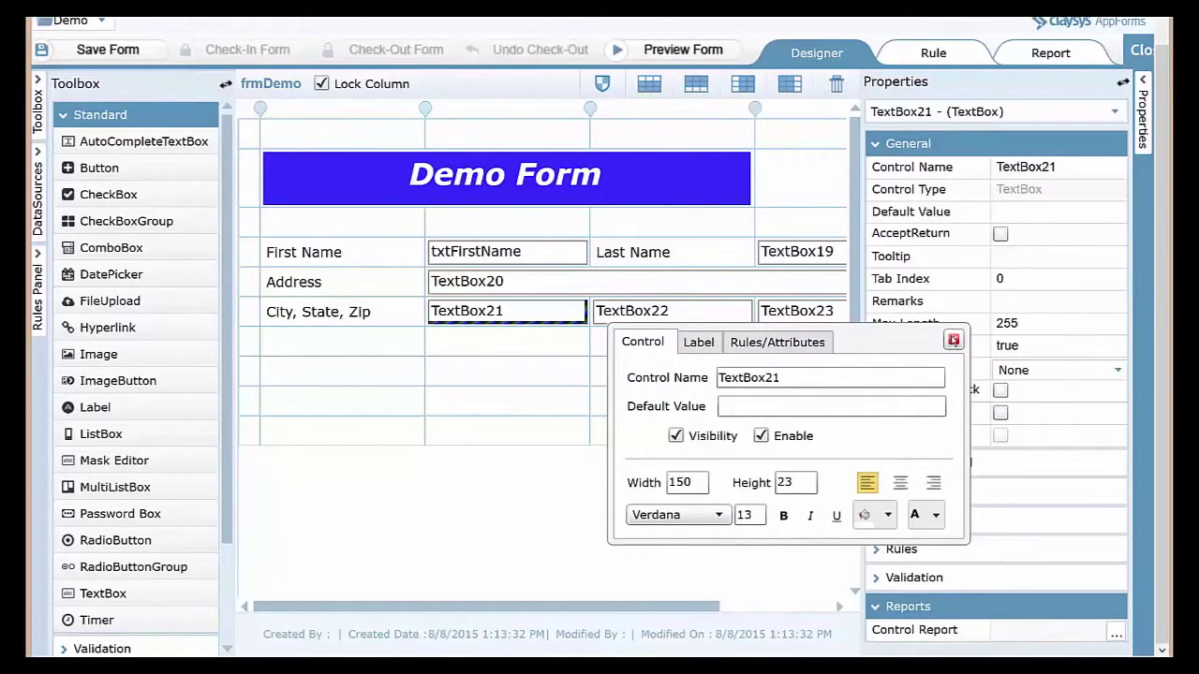
{"action": "left_click", "coordinate": [953, 340]}
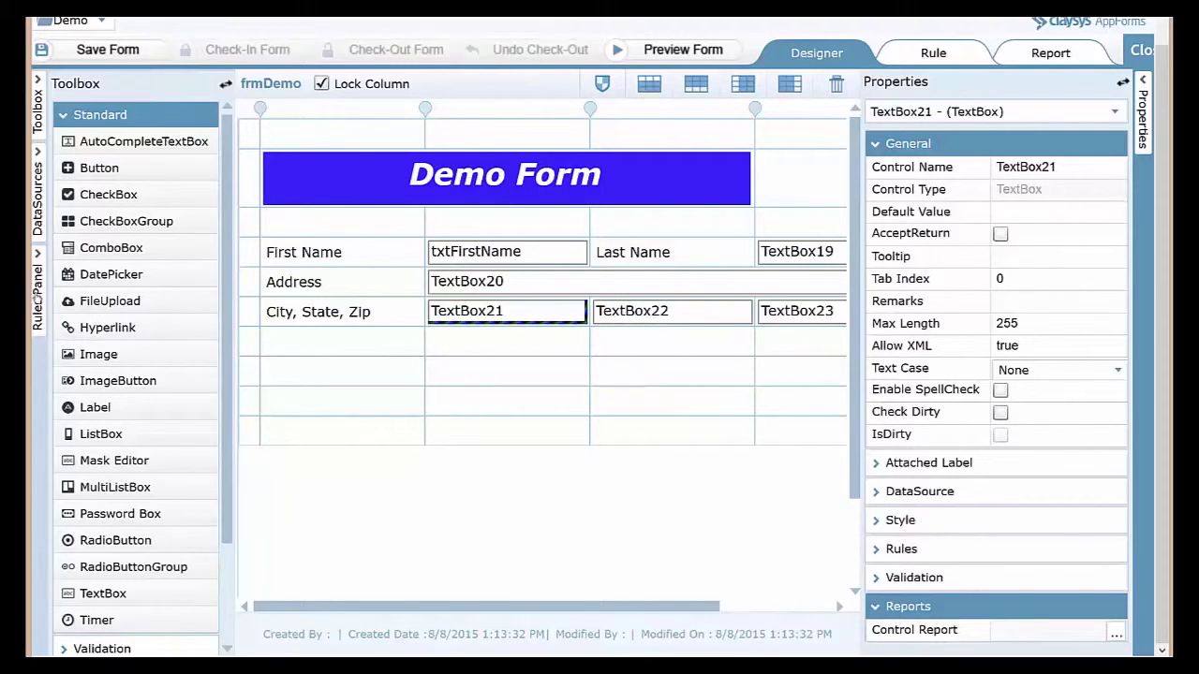
{"action": "left_click", "coordinate": [37, 298]}
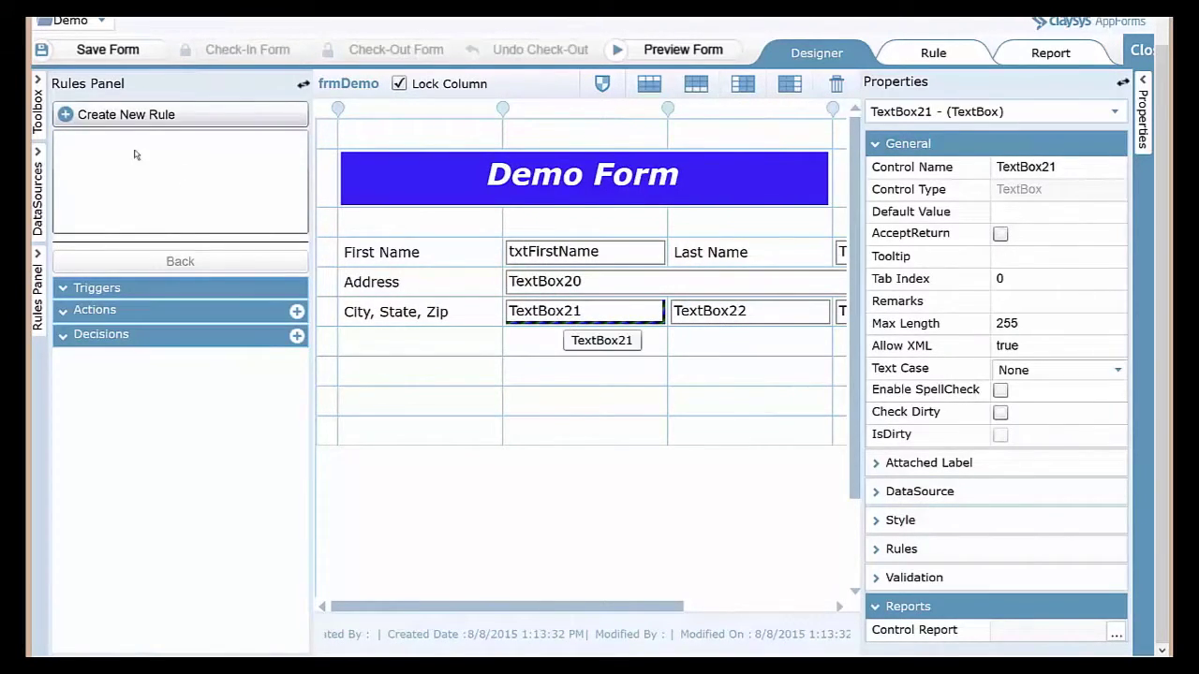
{"action": "left_click", "coordinate": [124, 119]}
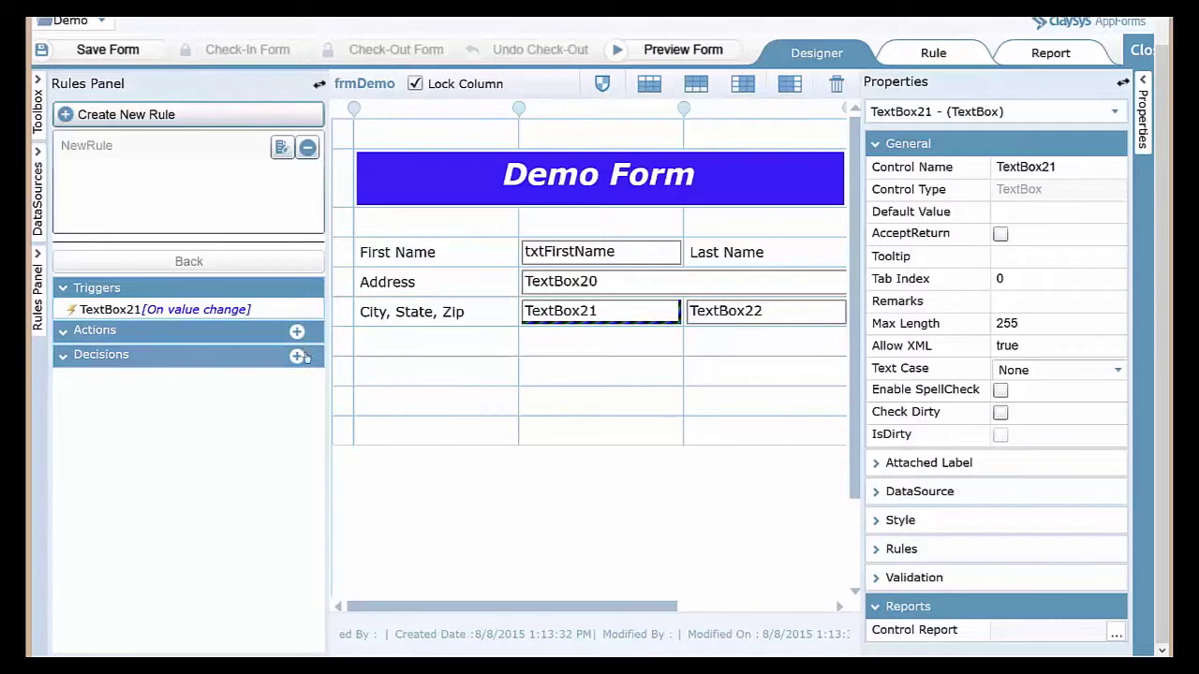
Add a decision to the new rule with TextBox21.Value as the left side of its expression.
{"action": "left_click", "coordinate": [297, 359]}
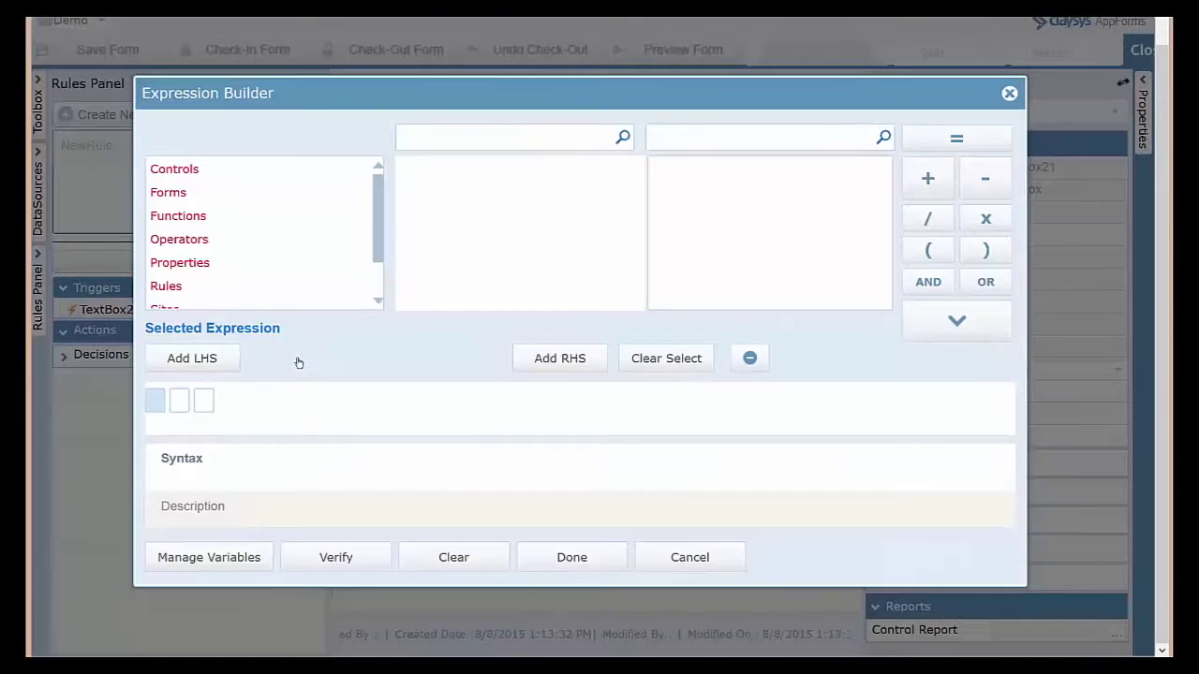
{"action": "left_click", "coordinate": [195, 169]}
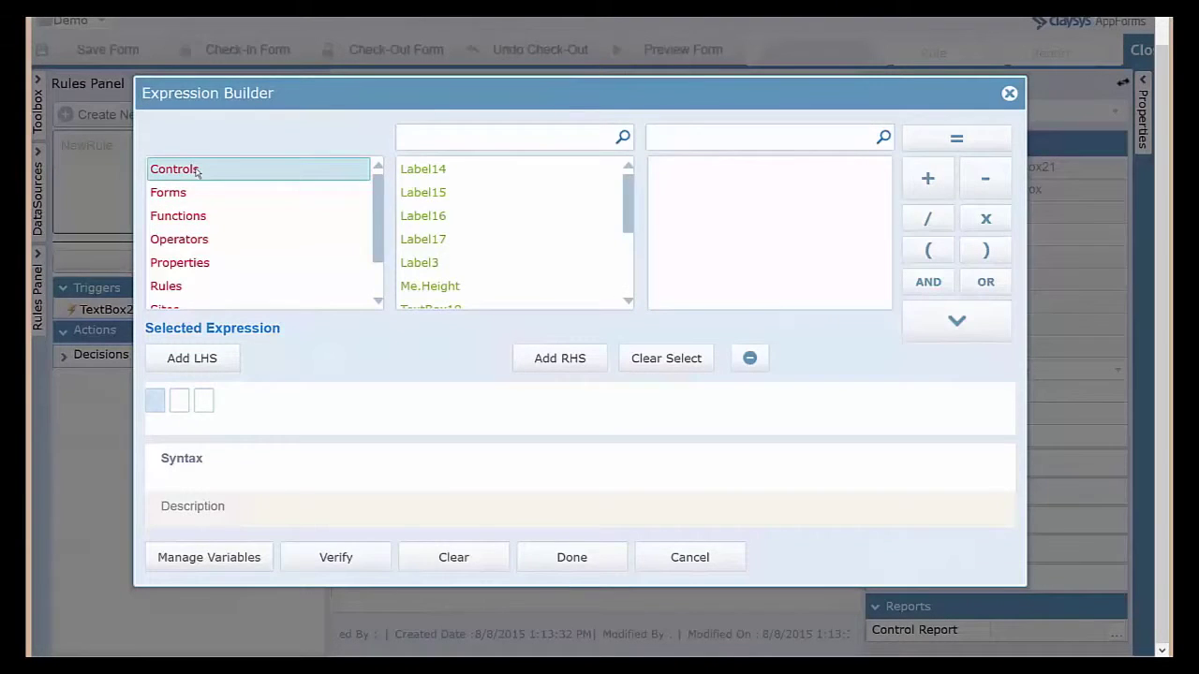
{"action": "scroll", "coordinate": [581, 244], "scroll_direction": "down", "scroll_amount": 5}
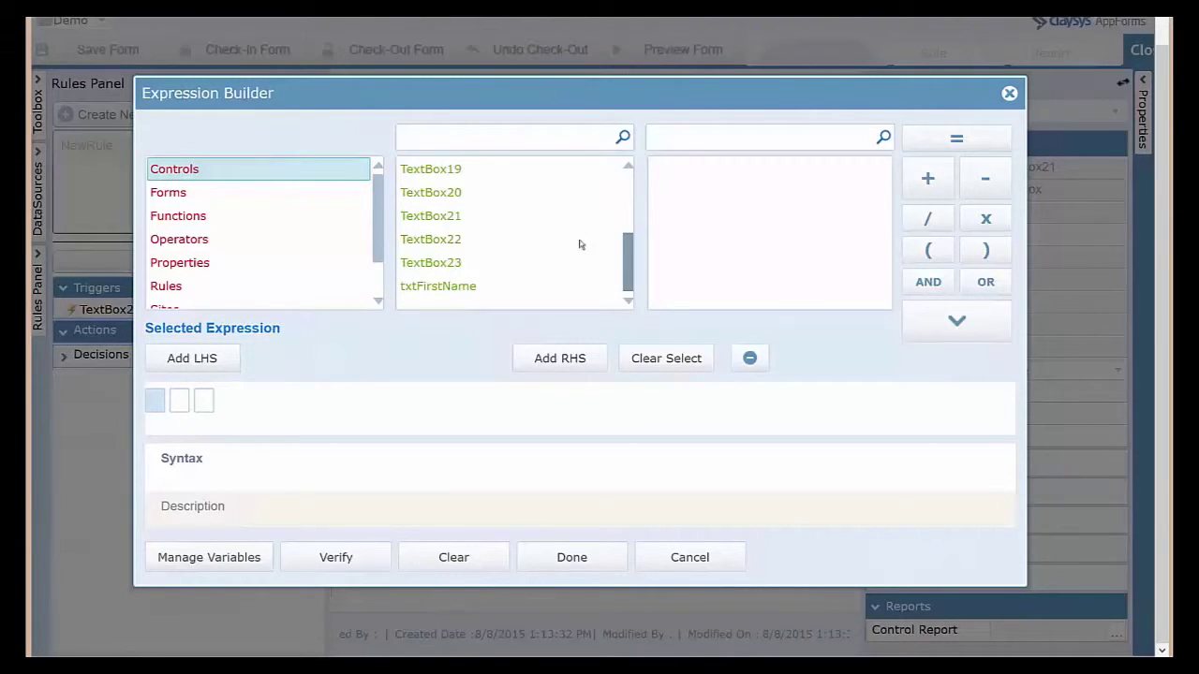
{"action": "left_click", "coordinate": [455, 221]}
{"action": "left_click", "coordinate": [669, 193]}
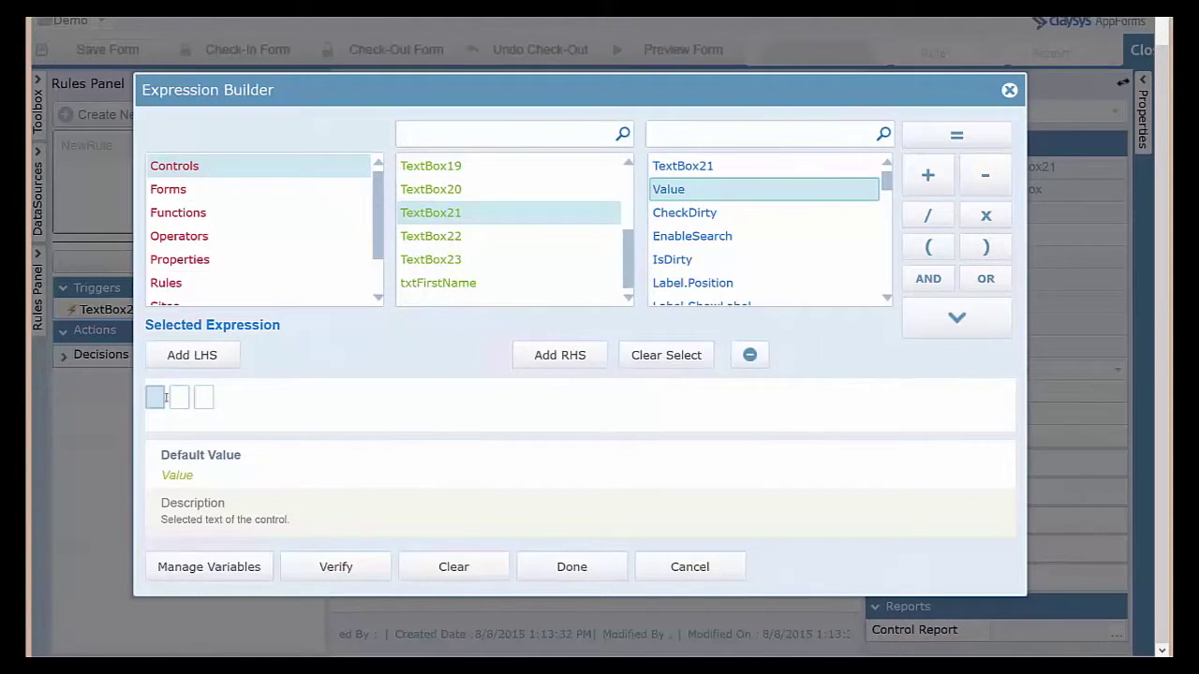
{"action": "left_click", "coordinate": [958, 321]}
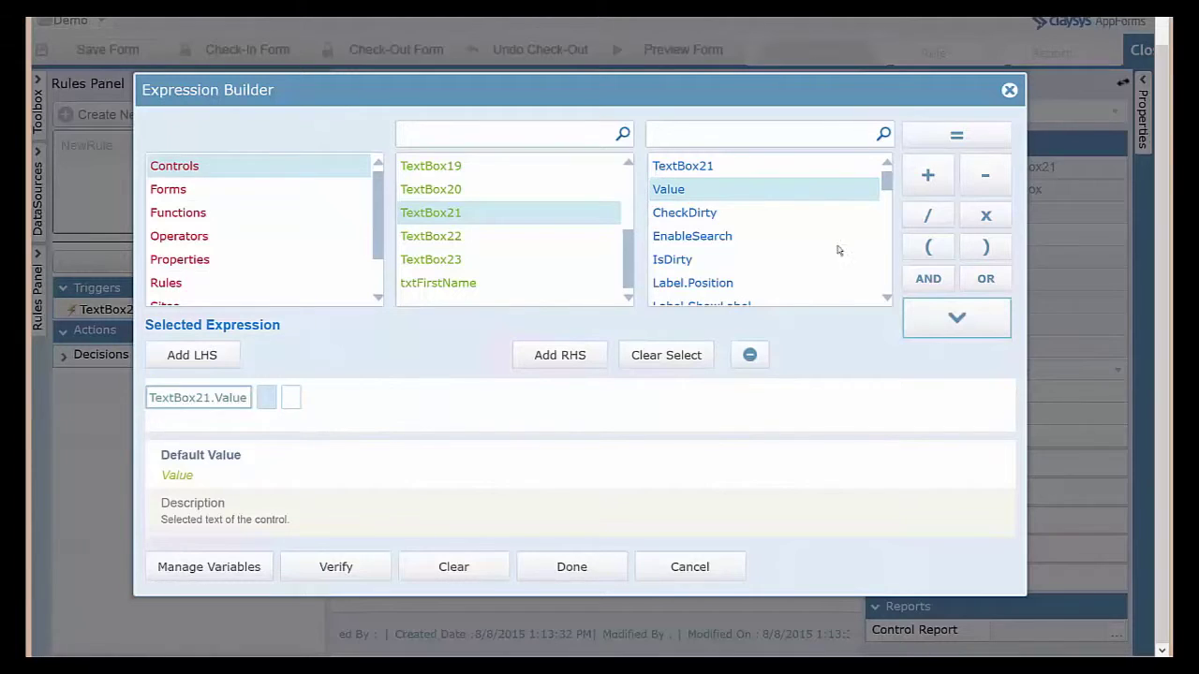
Complete the decision expression with = Los Angeles, then verify and accept it.
{"action": "left_click", "coordinate": [955, 135]}
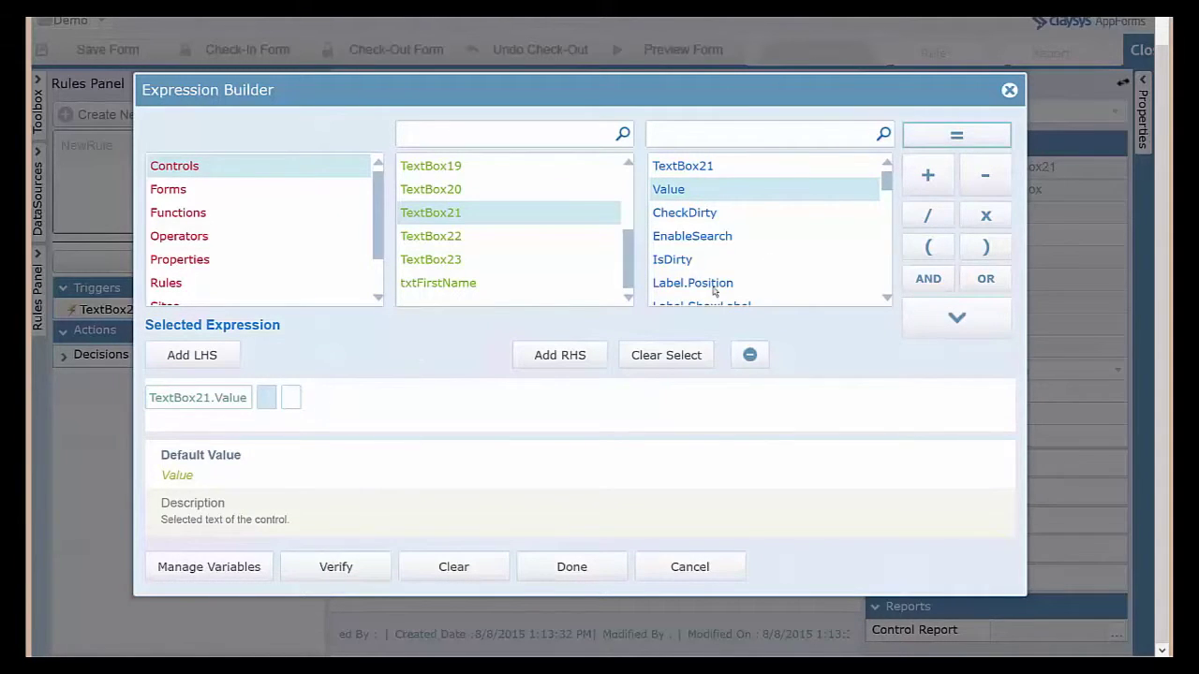
{"action": "left_click", "coordinate": [956, 138]}
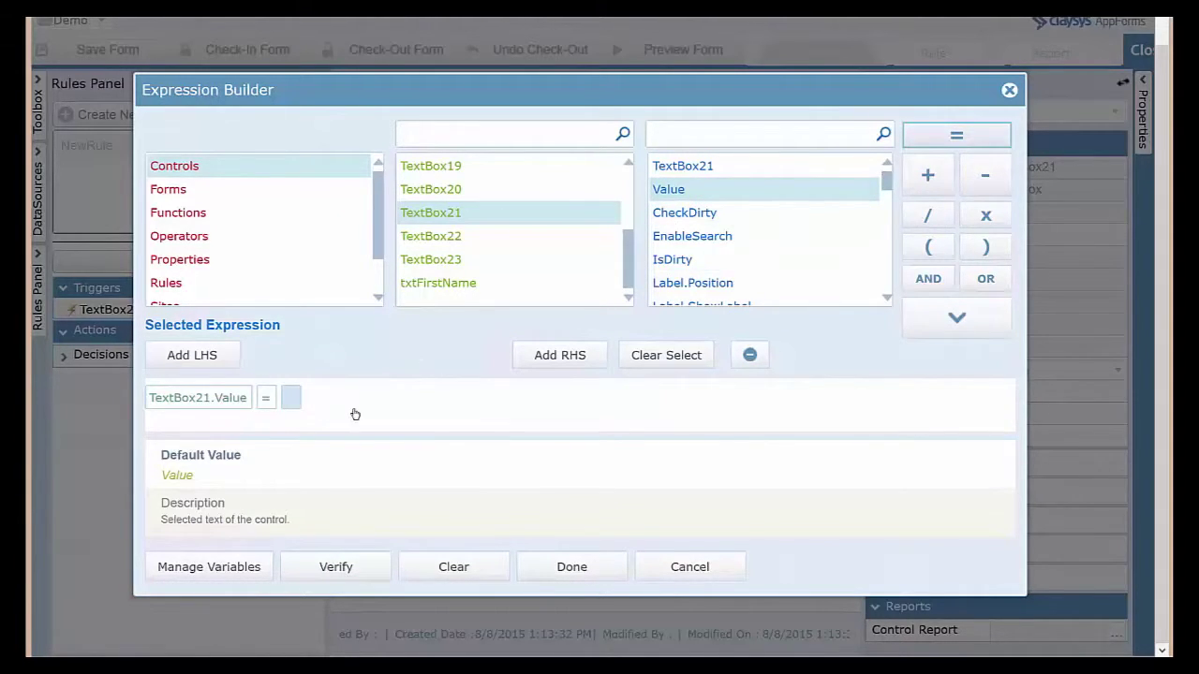
{"action": "left_click", "coordinate": [290, 397]}
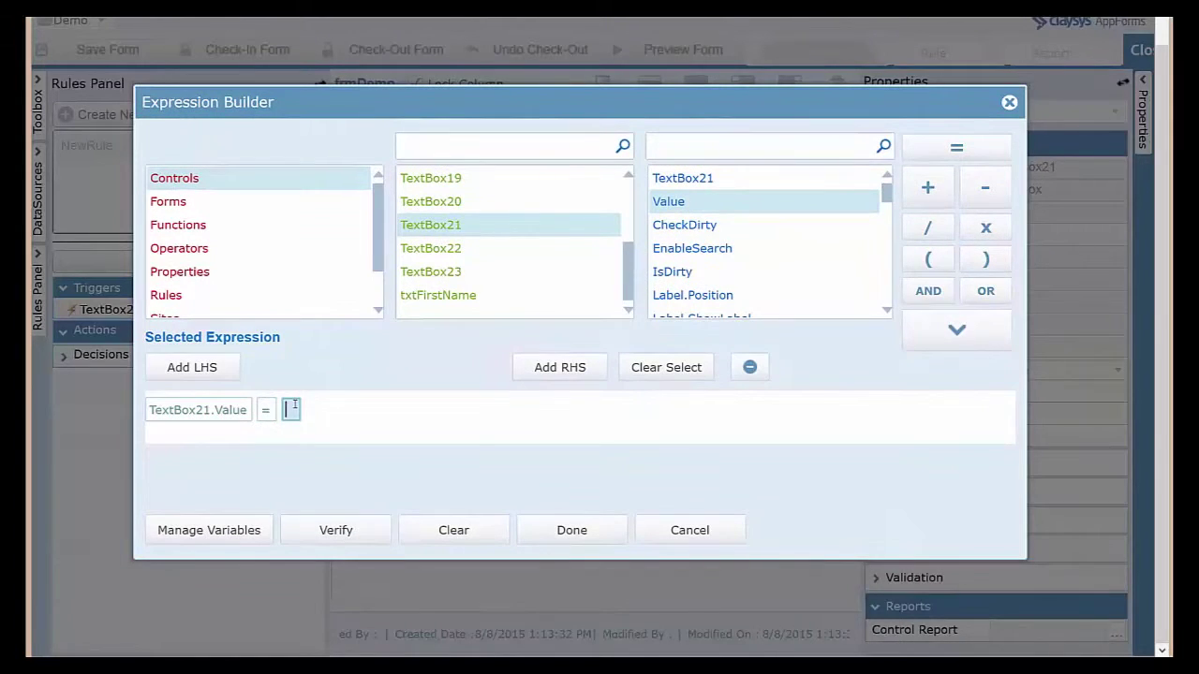
{"action": "type", "text": "Los Angel"}
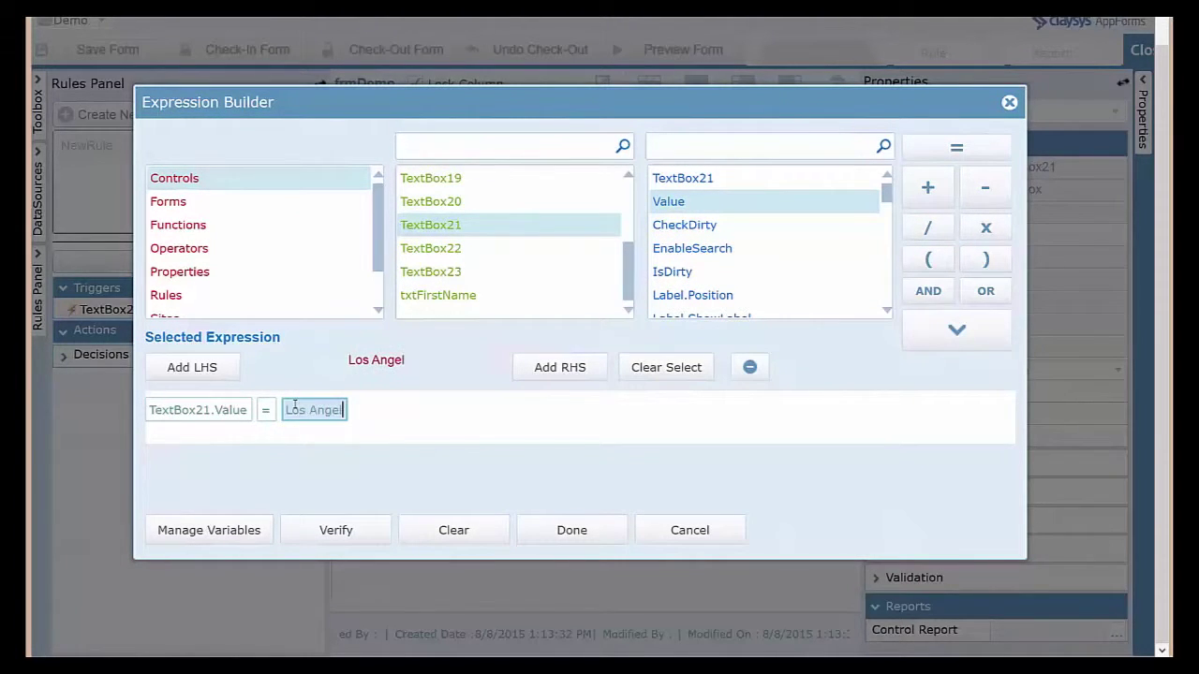
{"action": "type", "text": "es"}
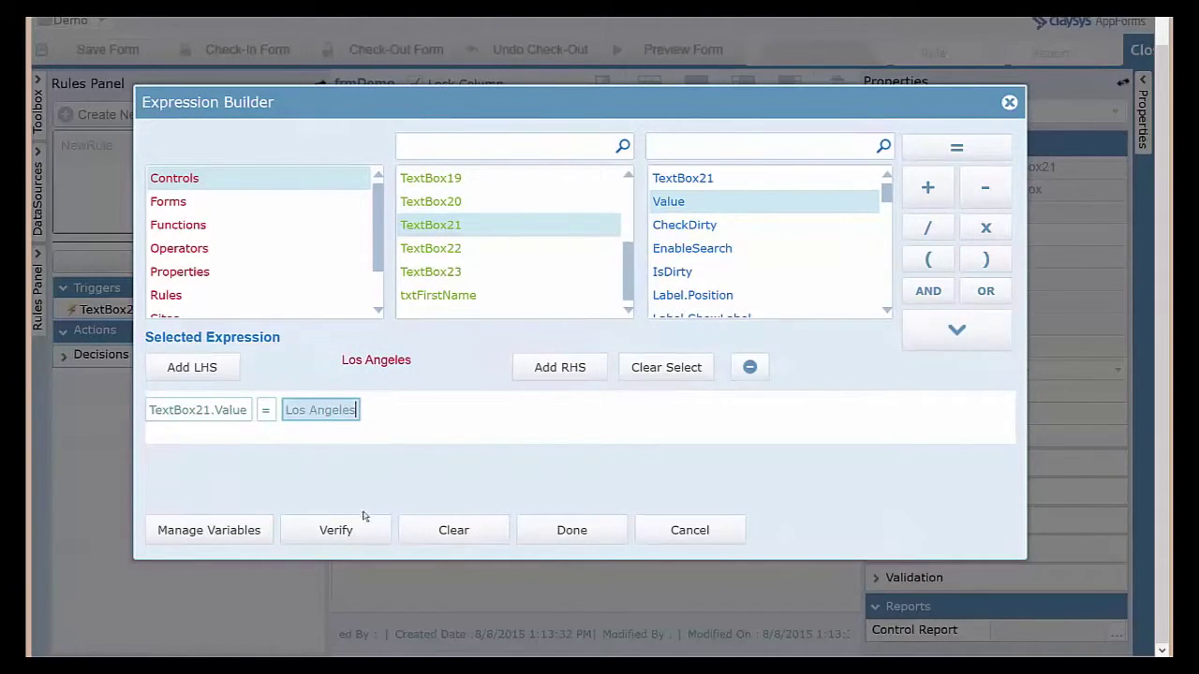
{"action": "left_click", "coordinate": [334, 532]}
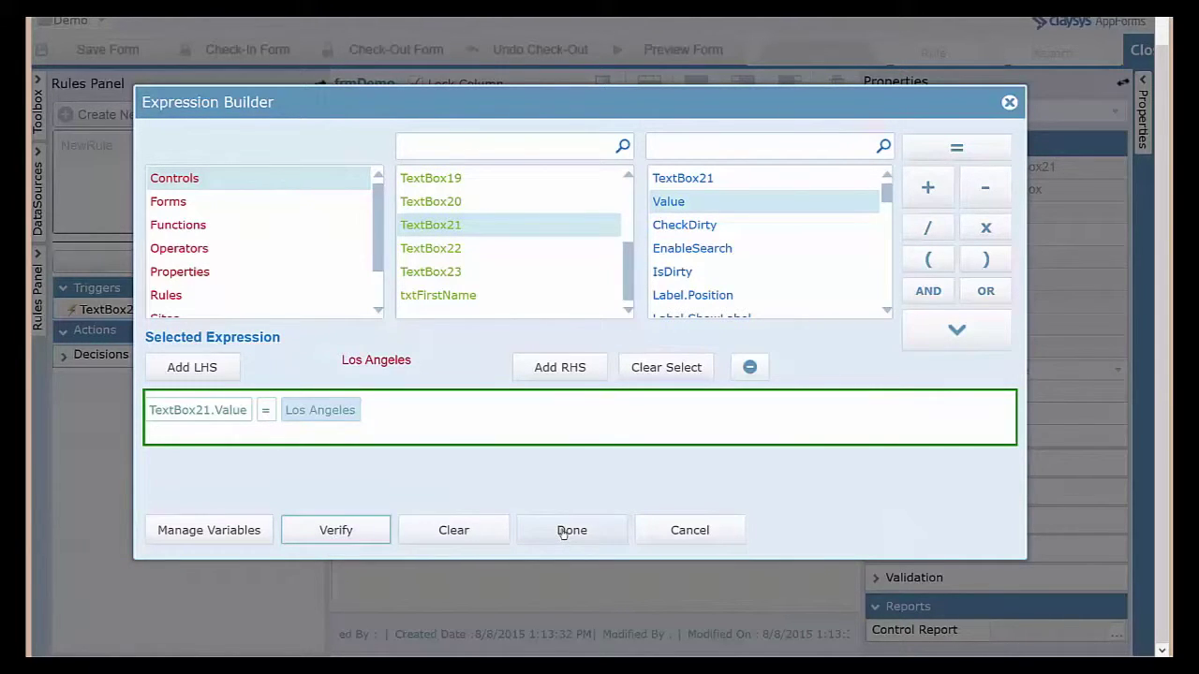
{"action": "left_click", "coordinate": [563, 531]}
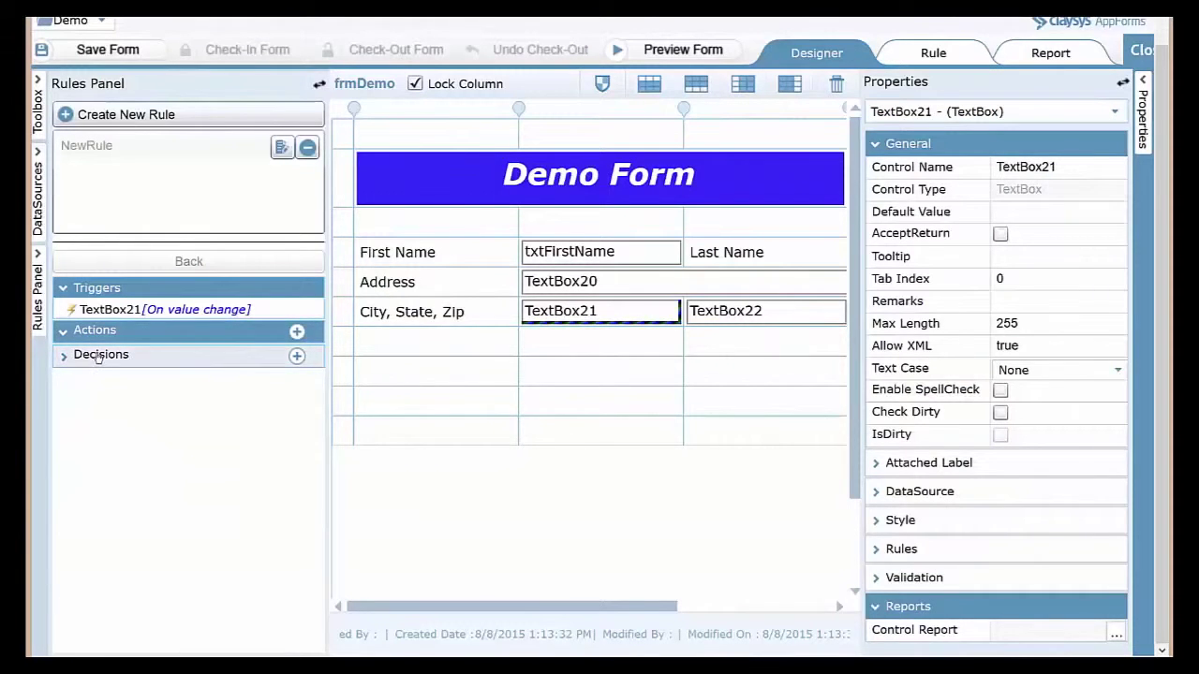
Add an action under the Los Angeles decision with TextBox22.Value as the left side of its expression.
{"action": "left_click", "coordinate": [175, 361]}
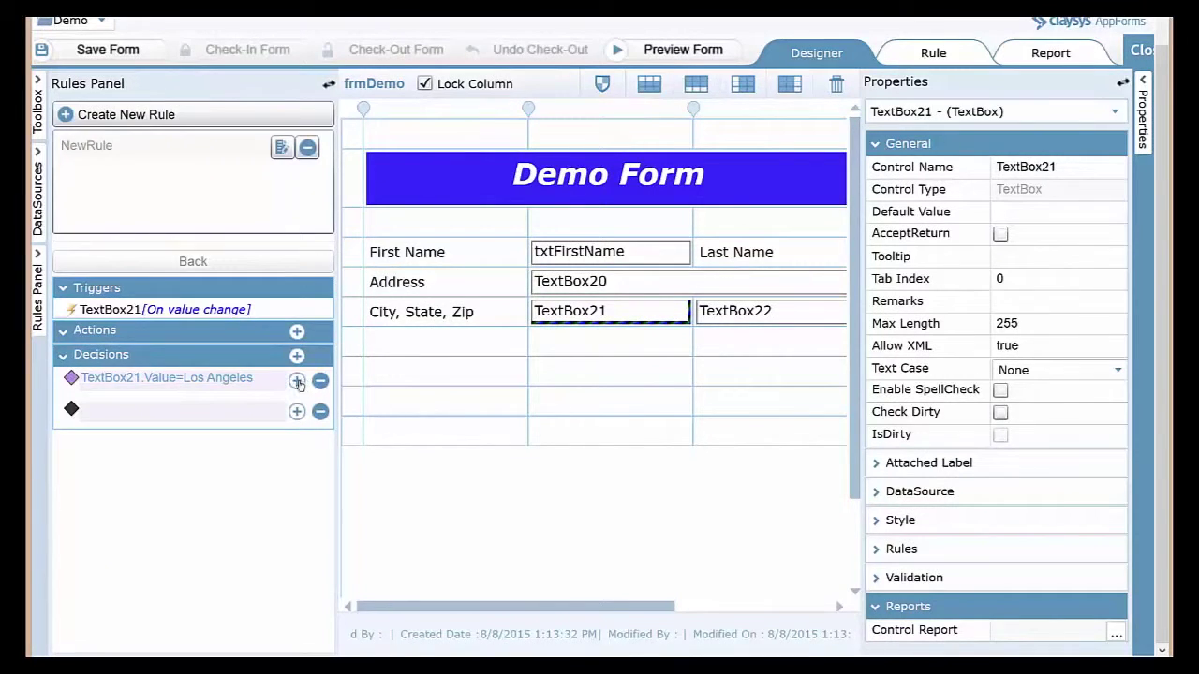
{"action": "left_click", "coordinate": [296, 381]}
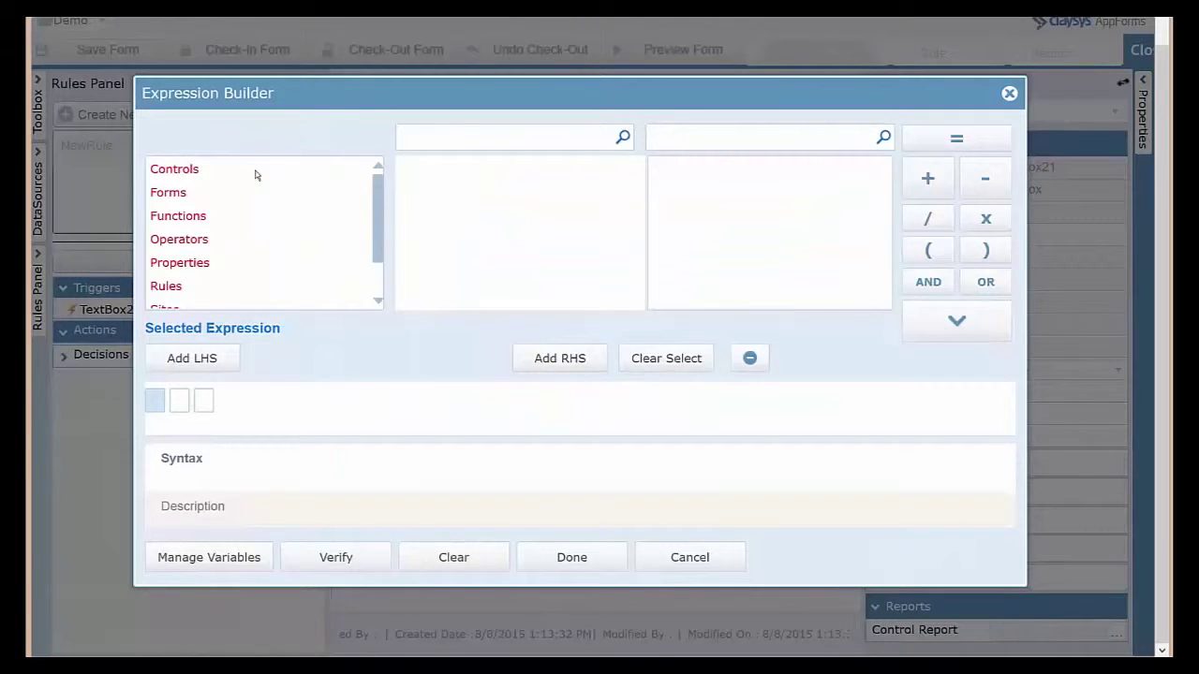
{"action": "left_click", "coordinate": [215, 172]}
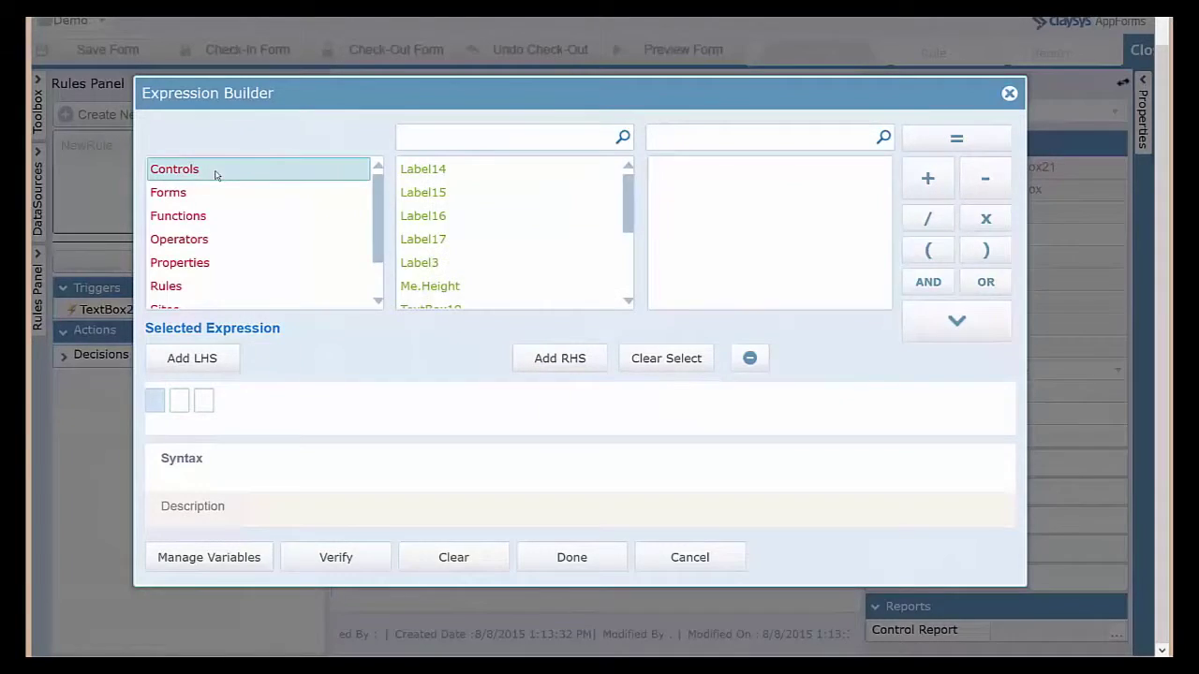
{"action": "left_click_drag", "start_coordinate": [624, 193], "coordinate": [597, 241]}
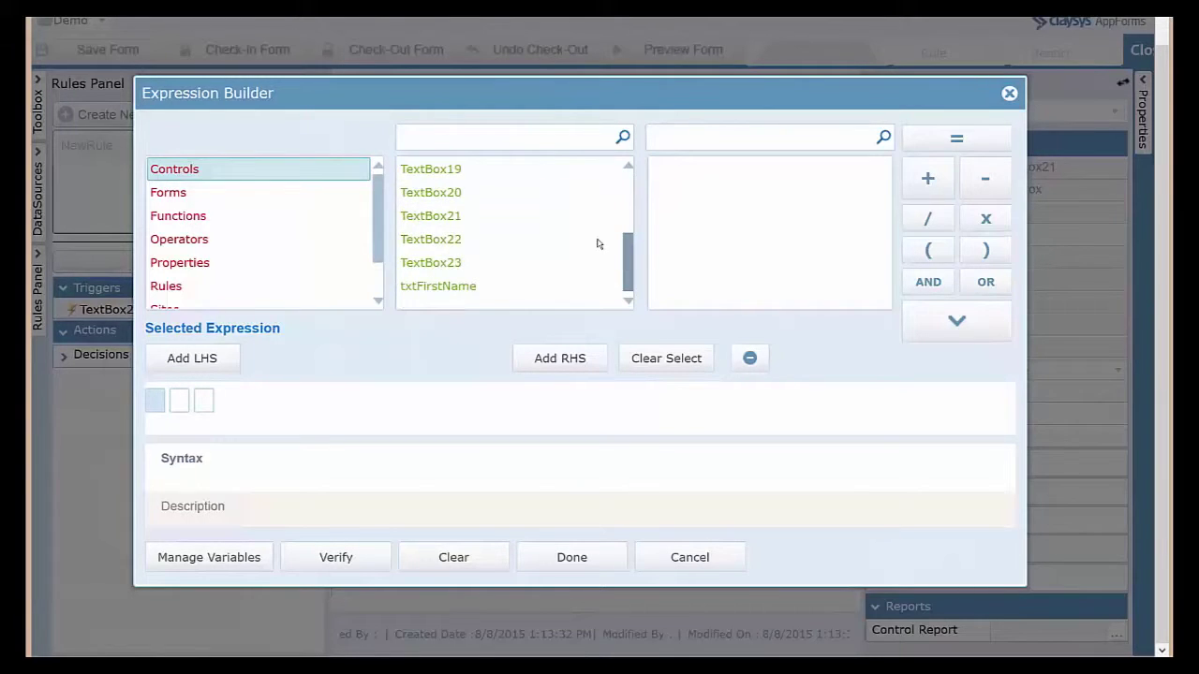
{"action": "left_click", "coordinate": [451, 241]}
{"action": "left_click", "coordinate": [668, 189]}
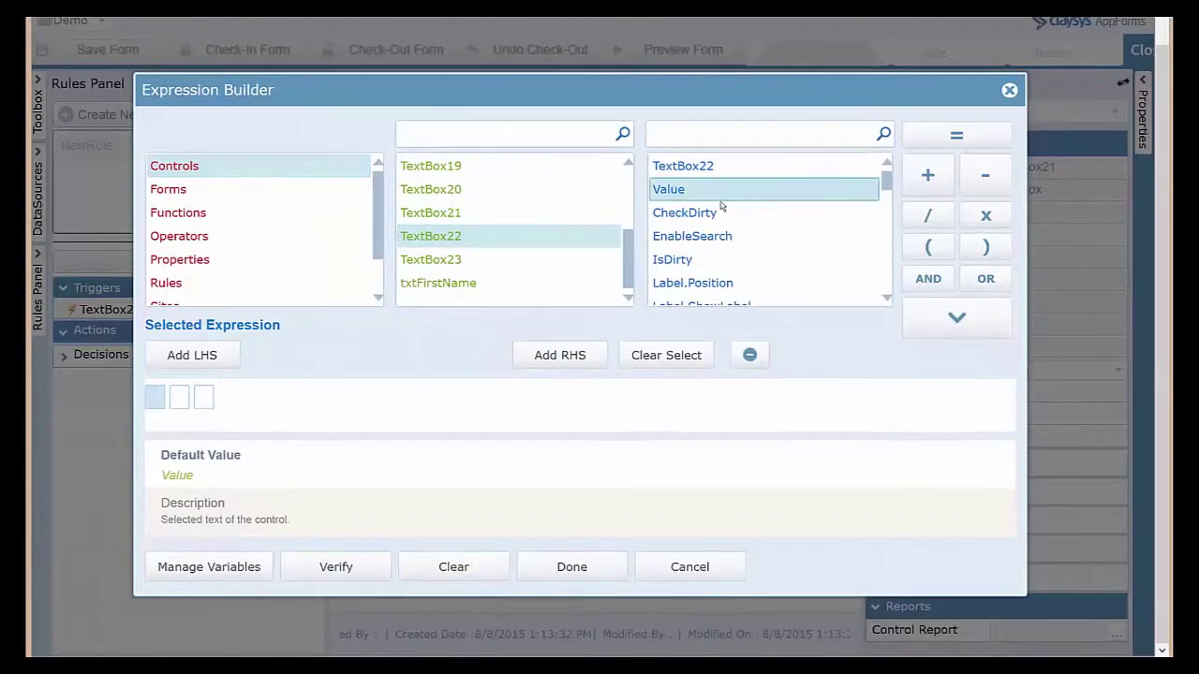
{"action": "left_click", "coordinate": [957, 318]}
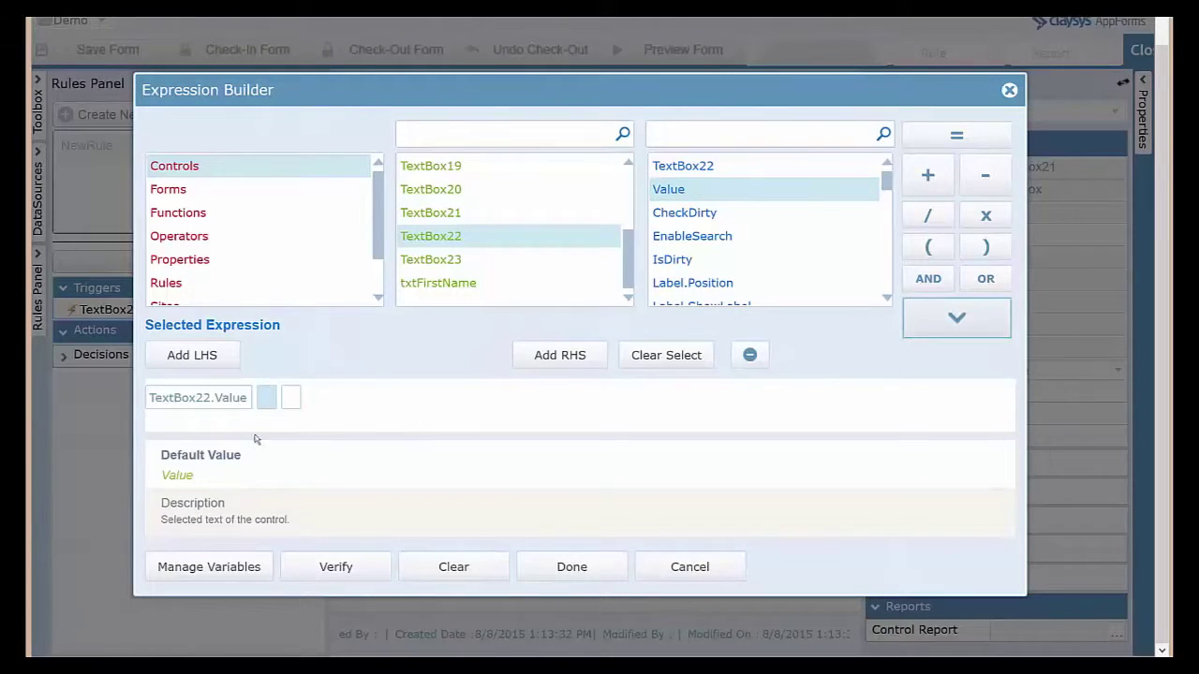
Complete the action expression with = CA, then verify and accept it.
{"action": "left_click", "coordinate": [957, 135]}
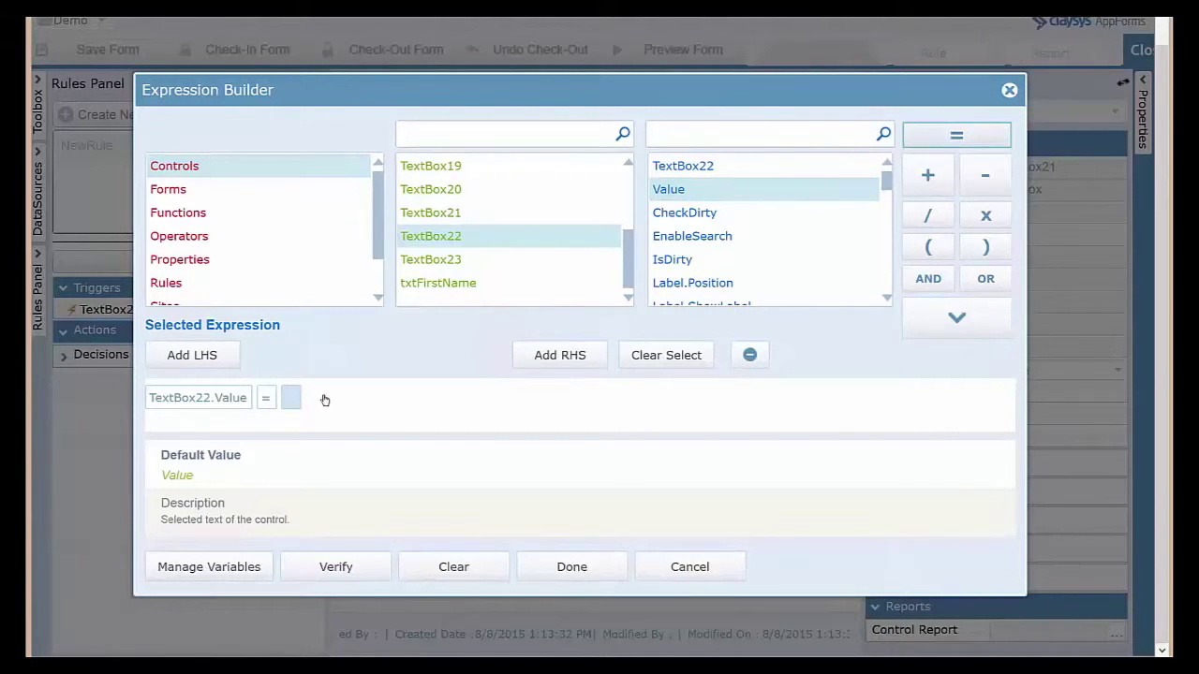
{"action": "left_click", "coordinate": [288, 399]}
{"action": "type", "text": "CA"}
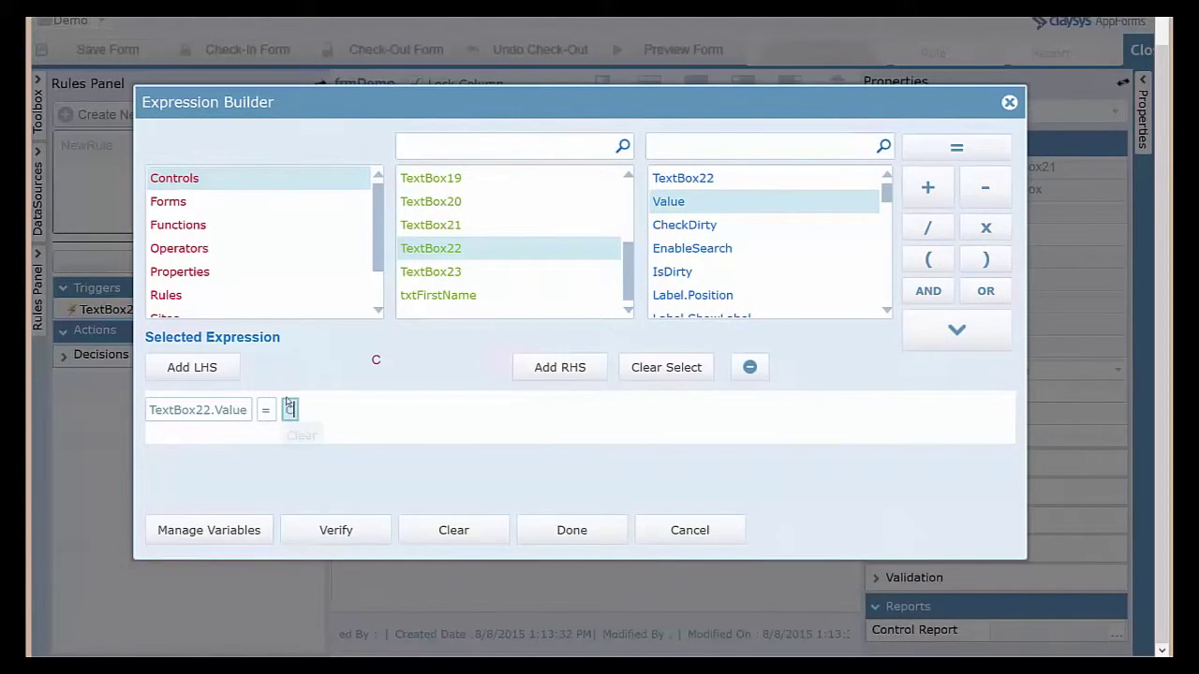
{"action": "left_click", "coordinate": [345, 531]}
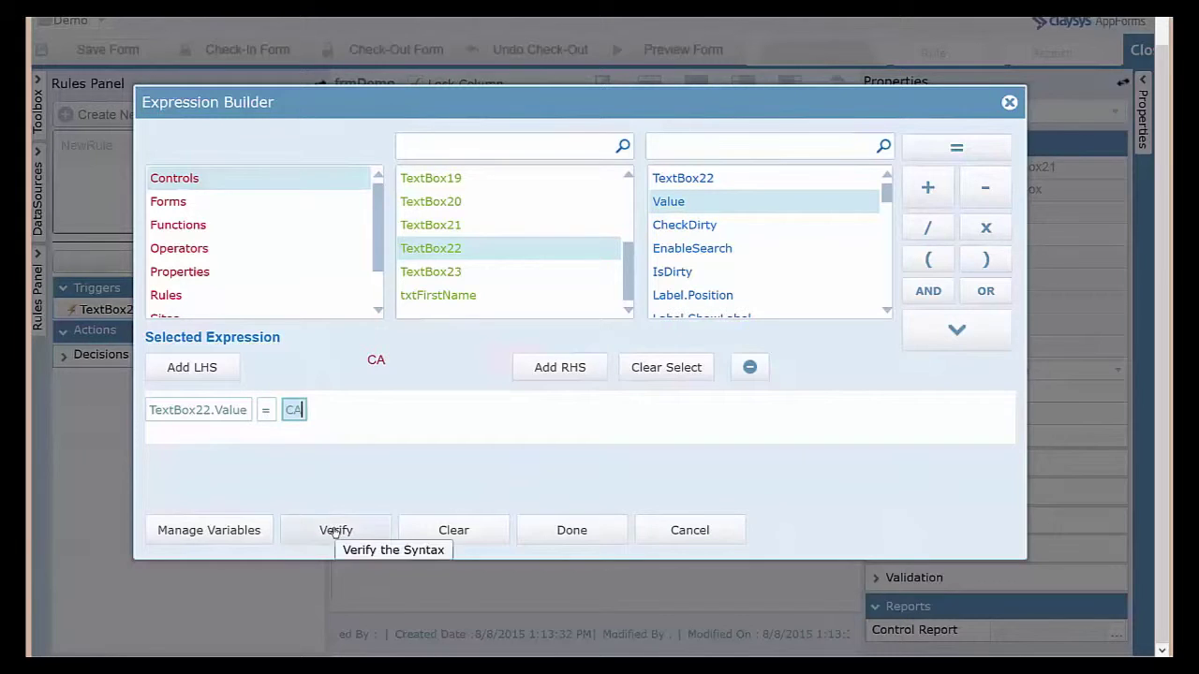
{"action": "left_click", "coordinate": [572, 529]}
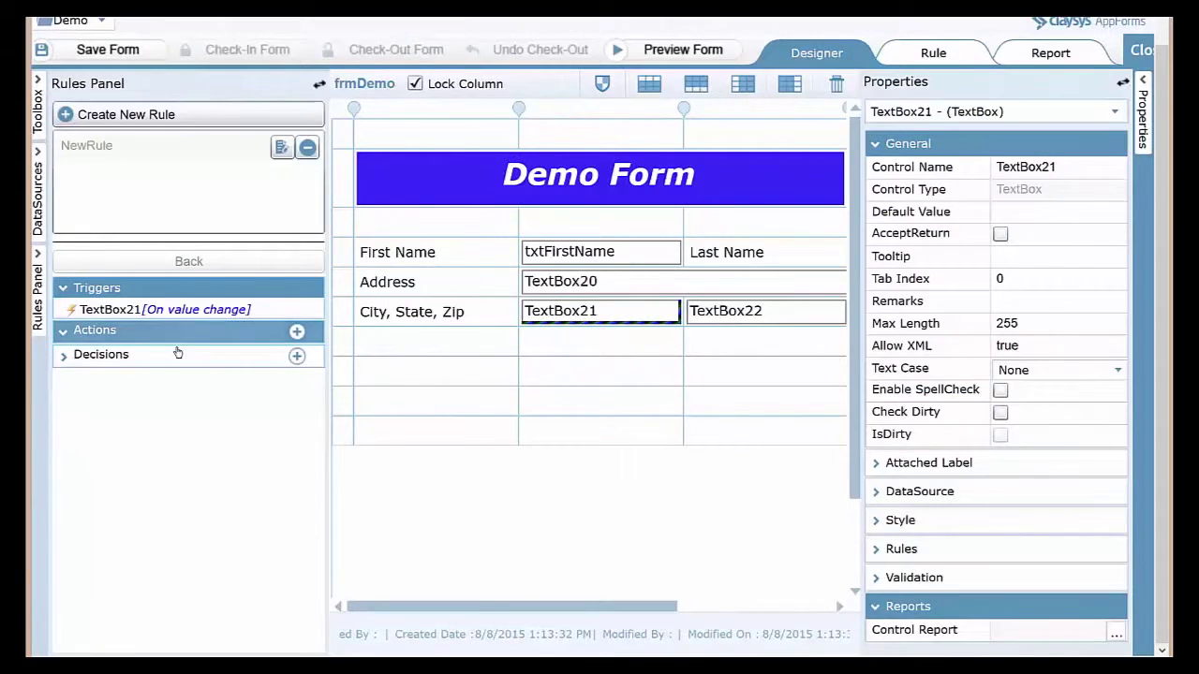
Expand the rule's decisions, preview the form and enter Boston as the city to test the rule.
{"action": "left_click", "coordinate": [107, 355]}
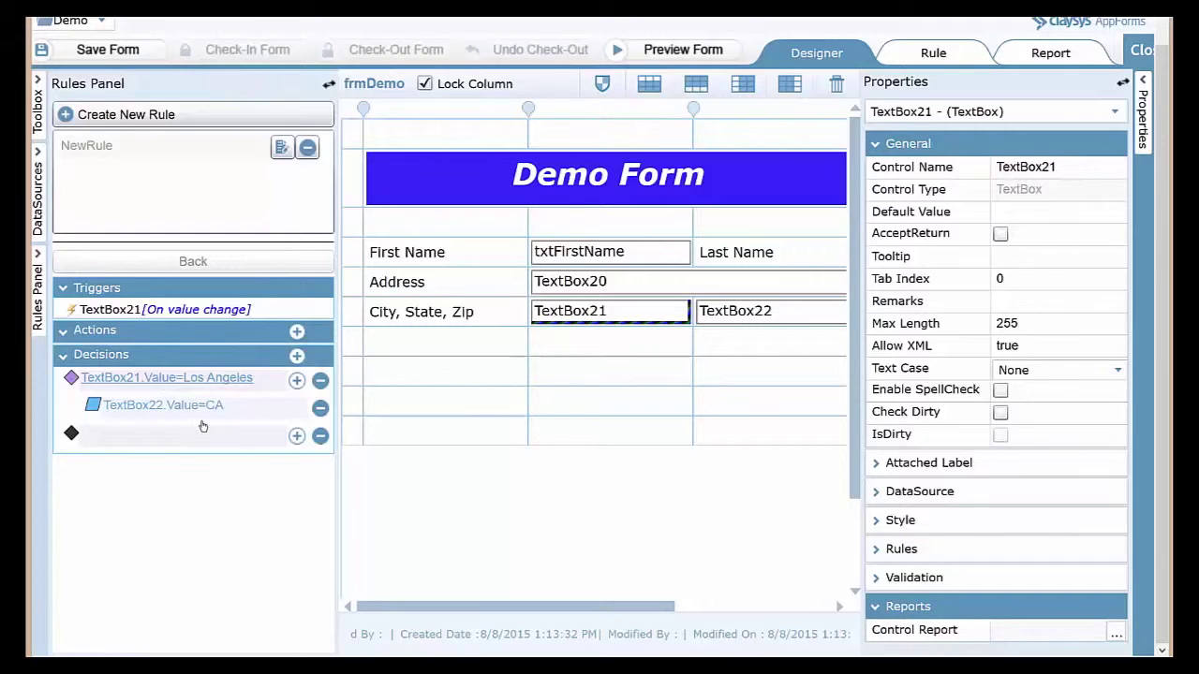
{"action": "left_click", "coordinate": [684, 51]}
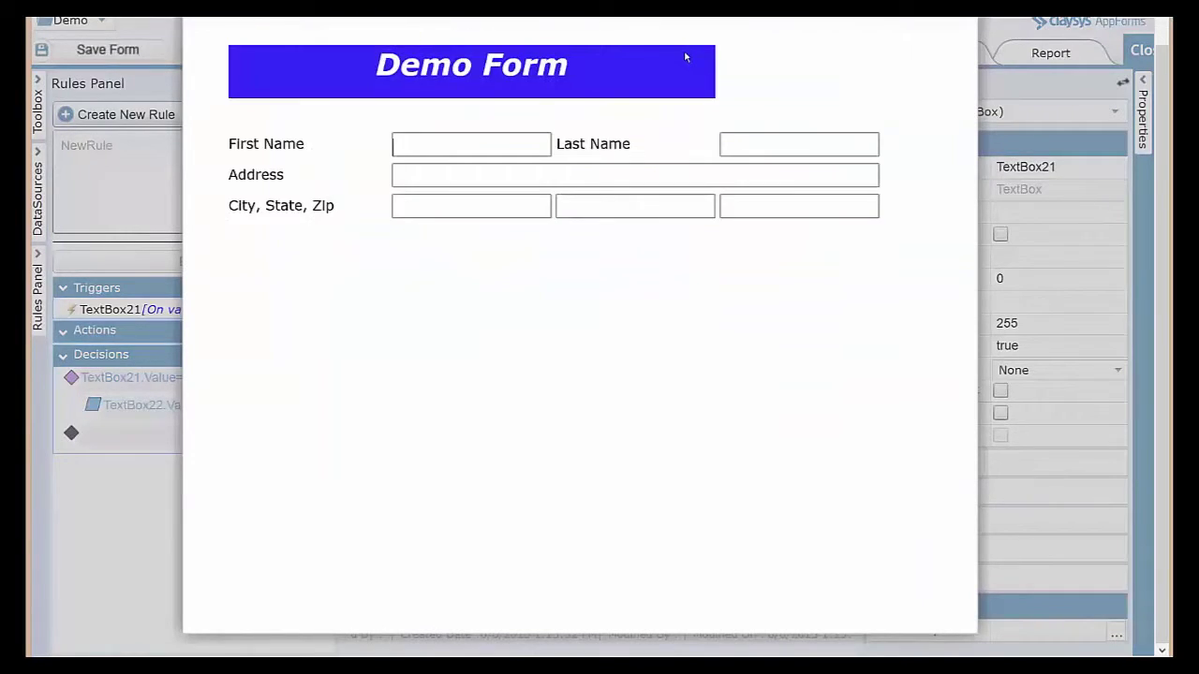
{"action": "left_click", "coordinate": [457, 209]}
{"action": "type", "text": "Boston"}
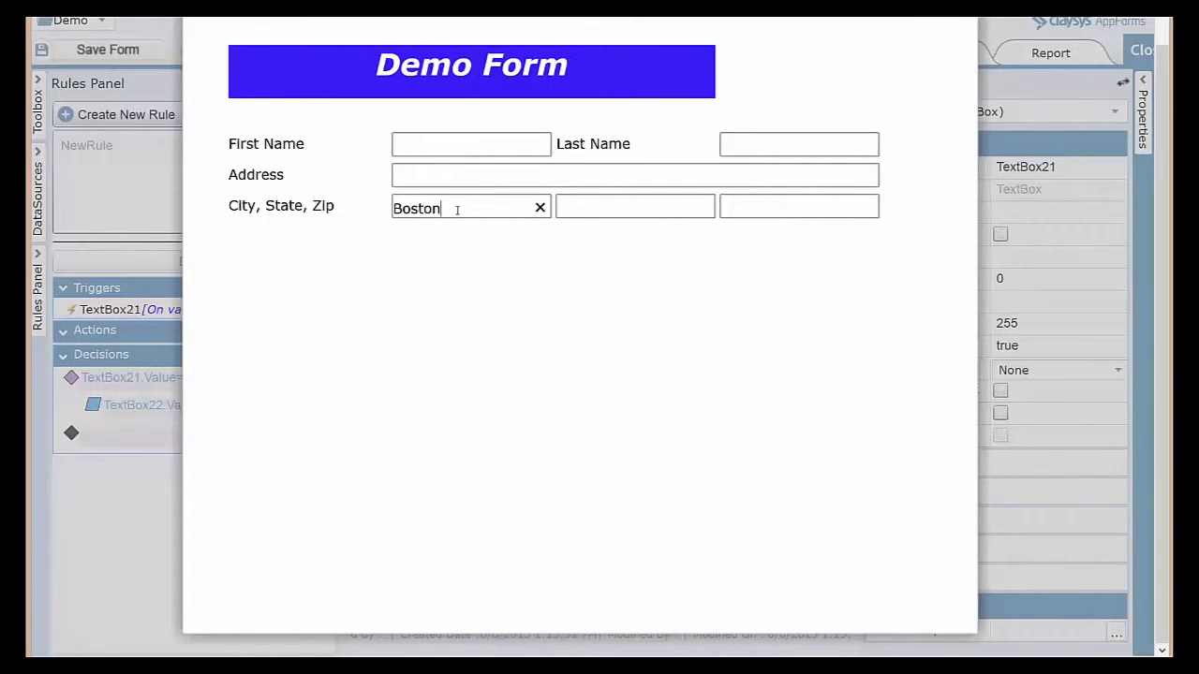
{"action": "key", "text": "Tab"}
Replace the city with Los Angeles in the preview to test the state autofill, and close the preview.
{"action": "left_click_drag", "start_coordinate": [457, 210], "coordinate": [388, 204]}
{"action": "type", "text": "Los Angeles"}
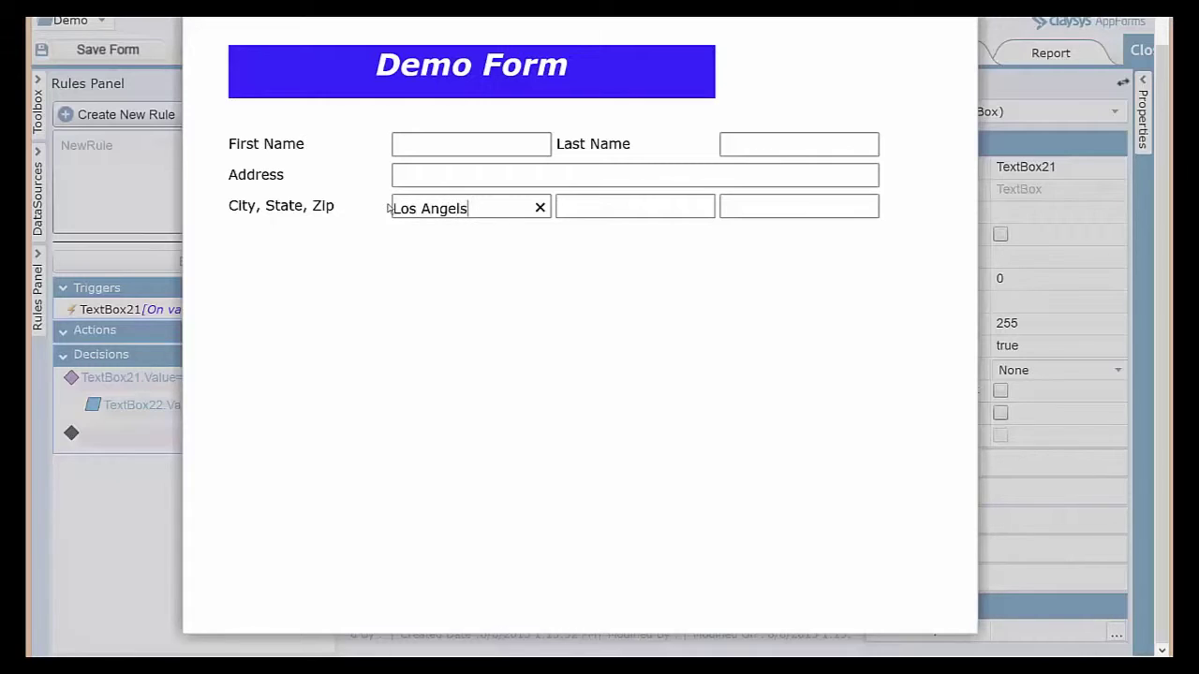
{"action": "key", "text": "Tab"}
{"action": "type", "text": "CA"}
{"action": "left_click", "coordinate": [963, 10]}
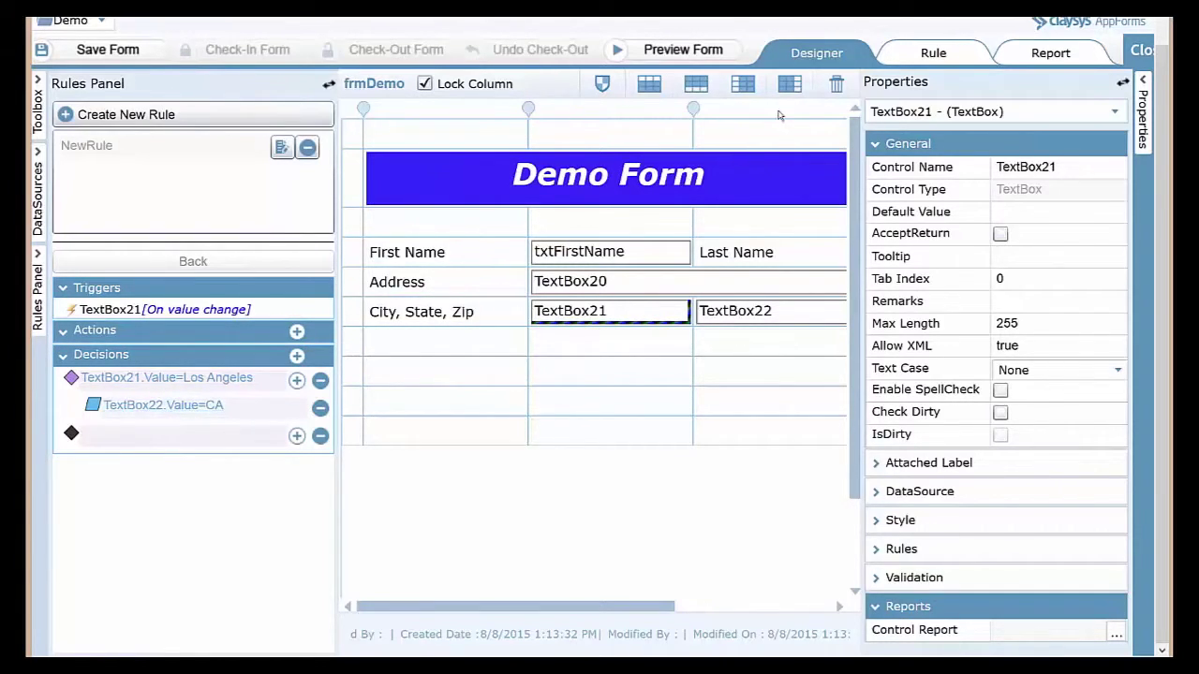
Examine NewRule's decision and action expressions in the rule diagram, and return to the form designer.
{"action": "left_click", "coordinate": [937, 53]}
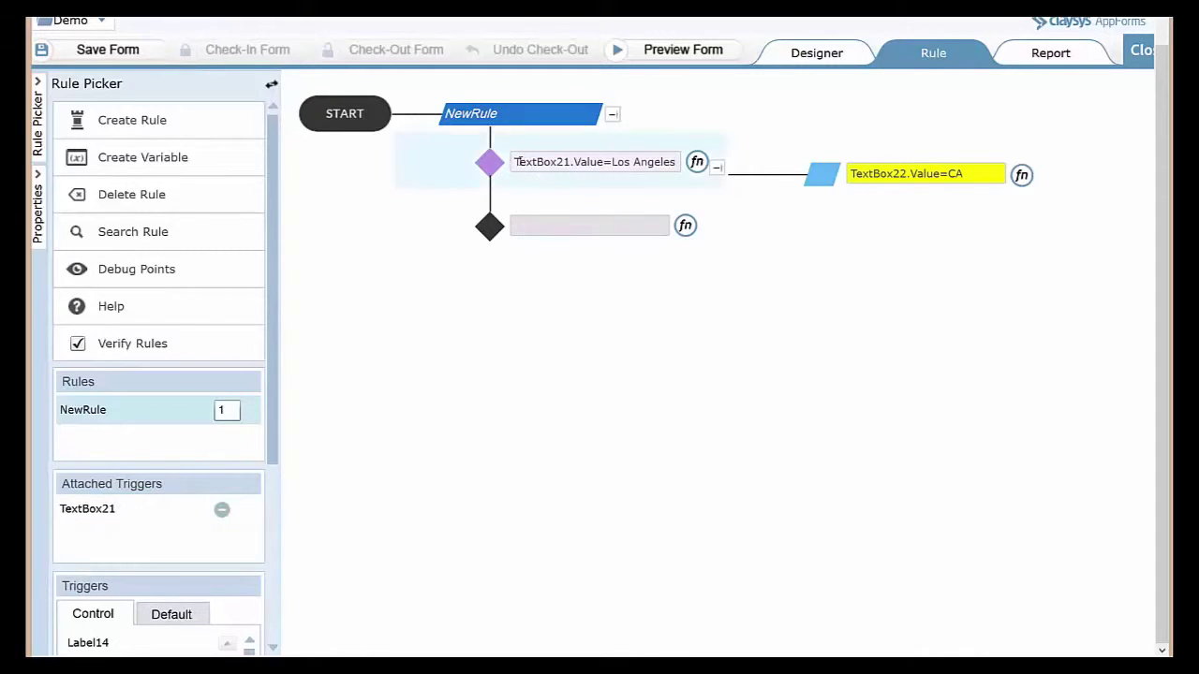
{"action": "left_click_drag", "start_coordinate": [515, 162], "coordinate": [691, 180]}
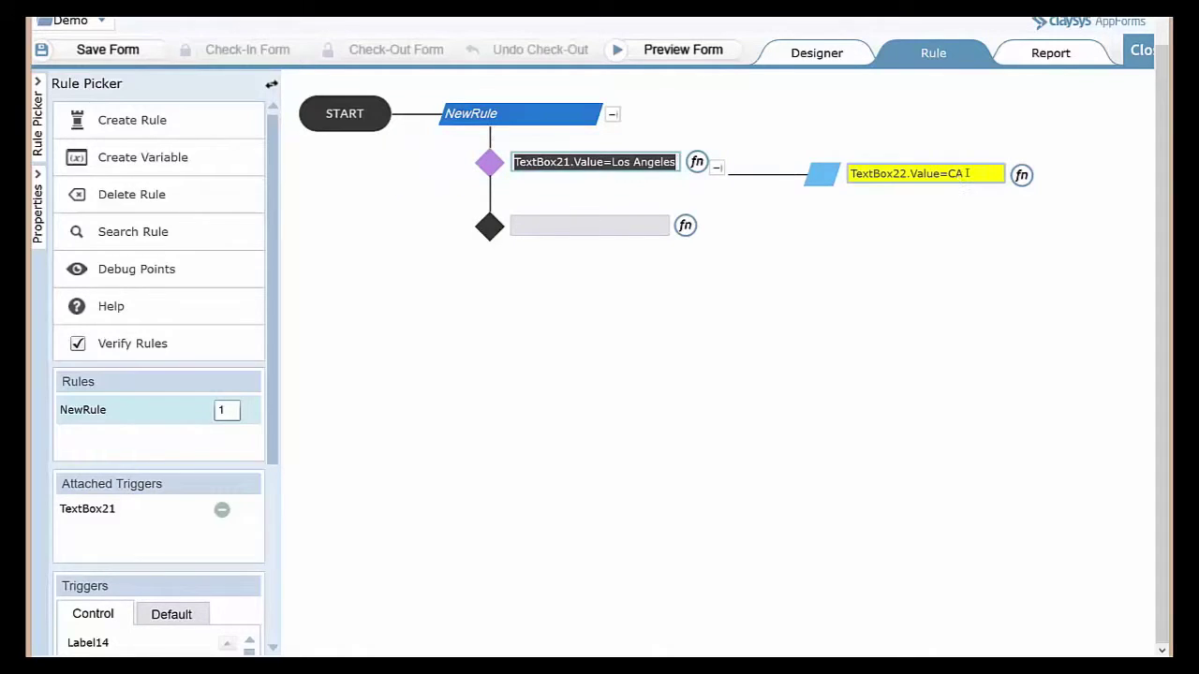
{"action": "left_click", "coordinate": [892, 171]}
{"action": "left_click_drag", "start_coordinate": [964, 174], "coordinate": [831, 184]}
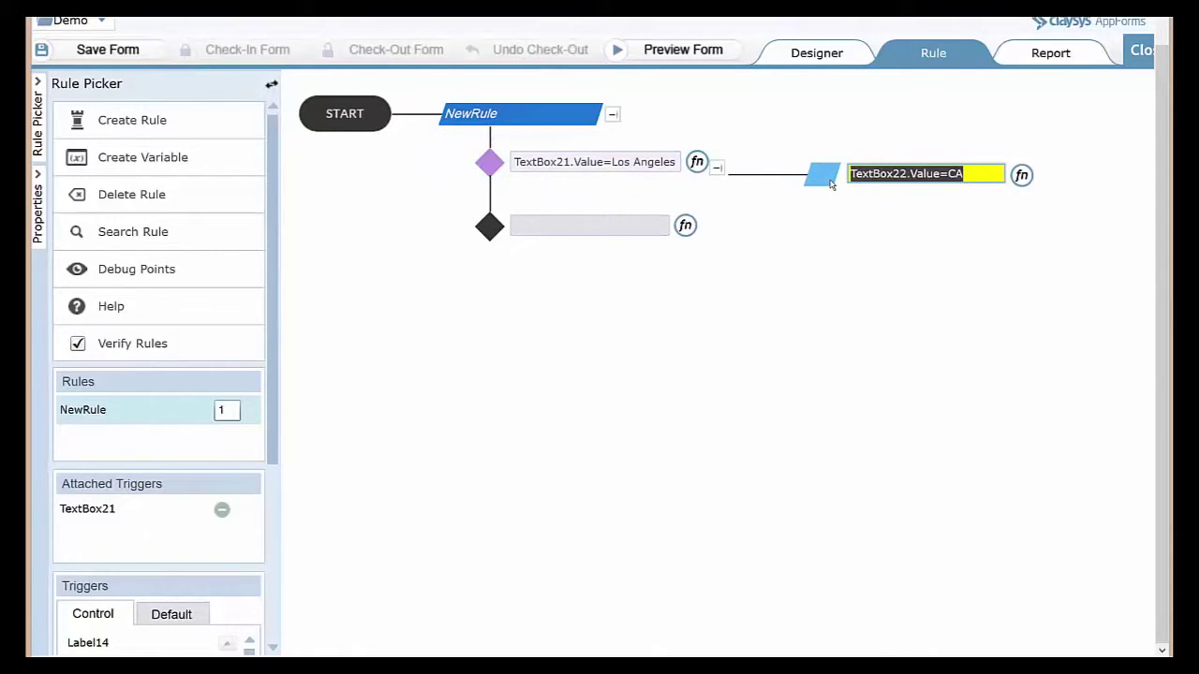
{"action": "left_click", "coordinate": [822, 54]}
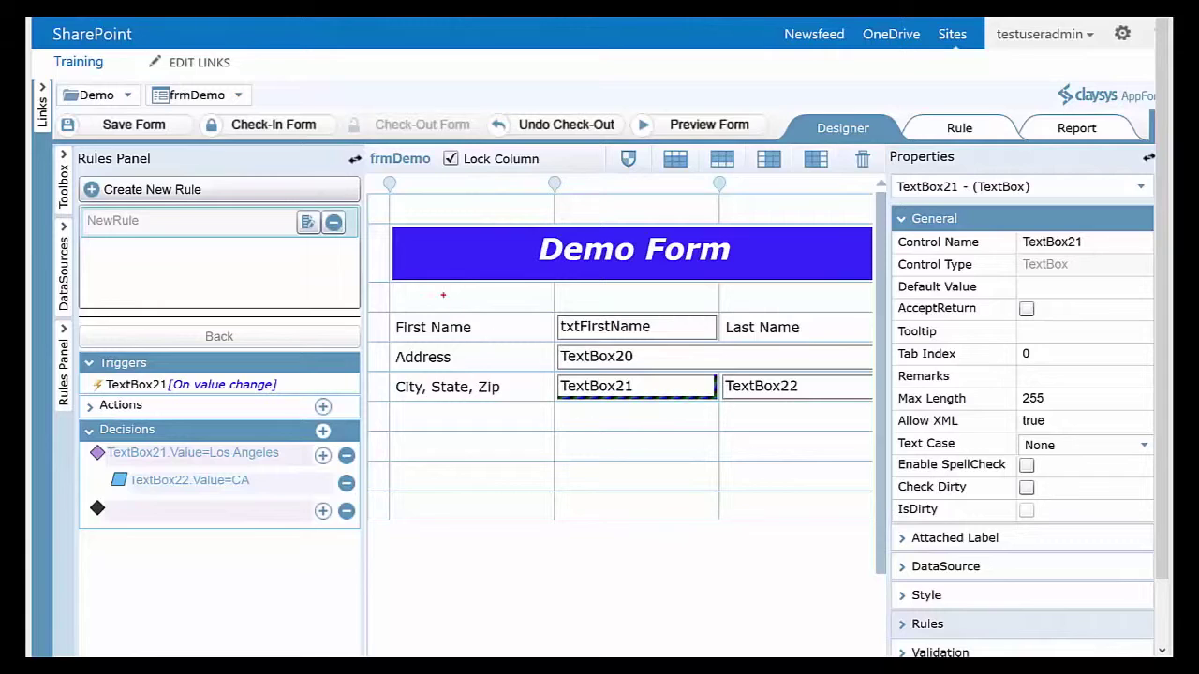
Save the frmDemo form.
{"action": "left_click_drag", "start_coordinate": [178, 124], "coordinate": [269, 199]}
{"action": "key", "text": "Escape"}
{"action": "left_click", "coordinate": [134, 125]}
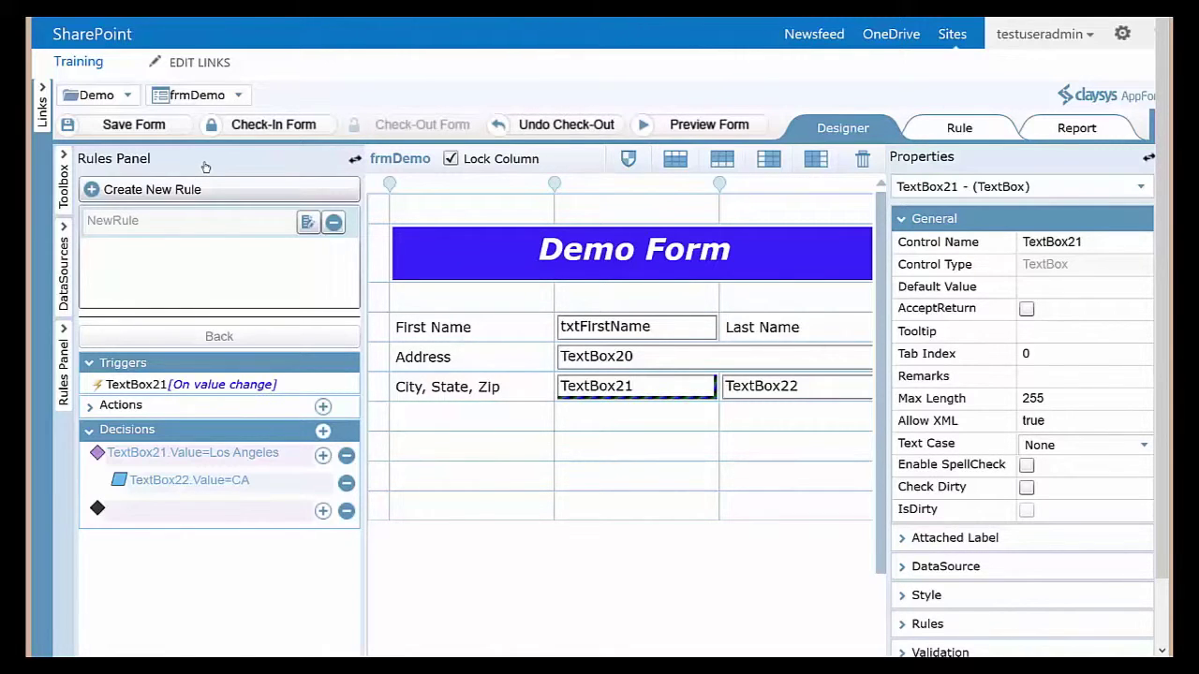
Check which folders and forms are available in the designer's folder and form lists.
{"action": "left_click", "coordinate": [128, 96]}
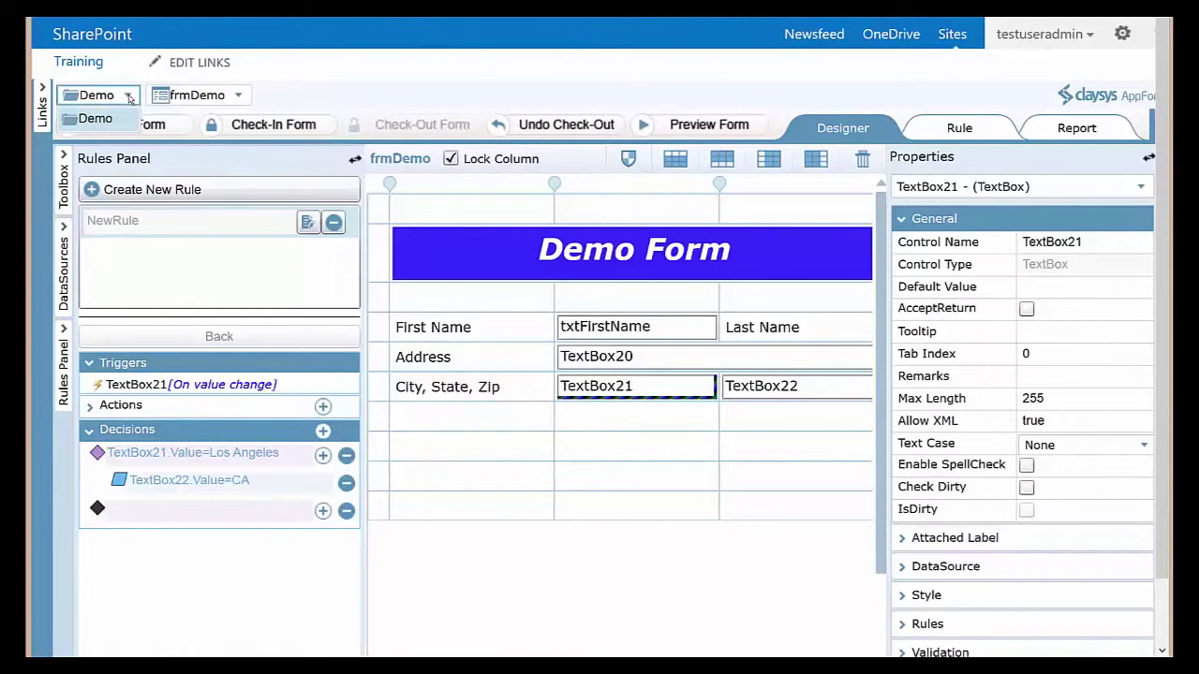
{"action": "left_click", "coordinate": [129, 98]}
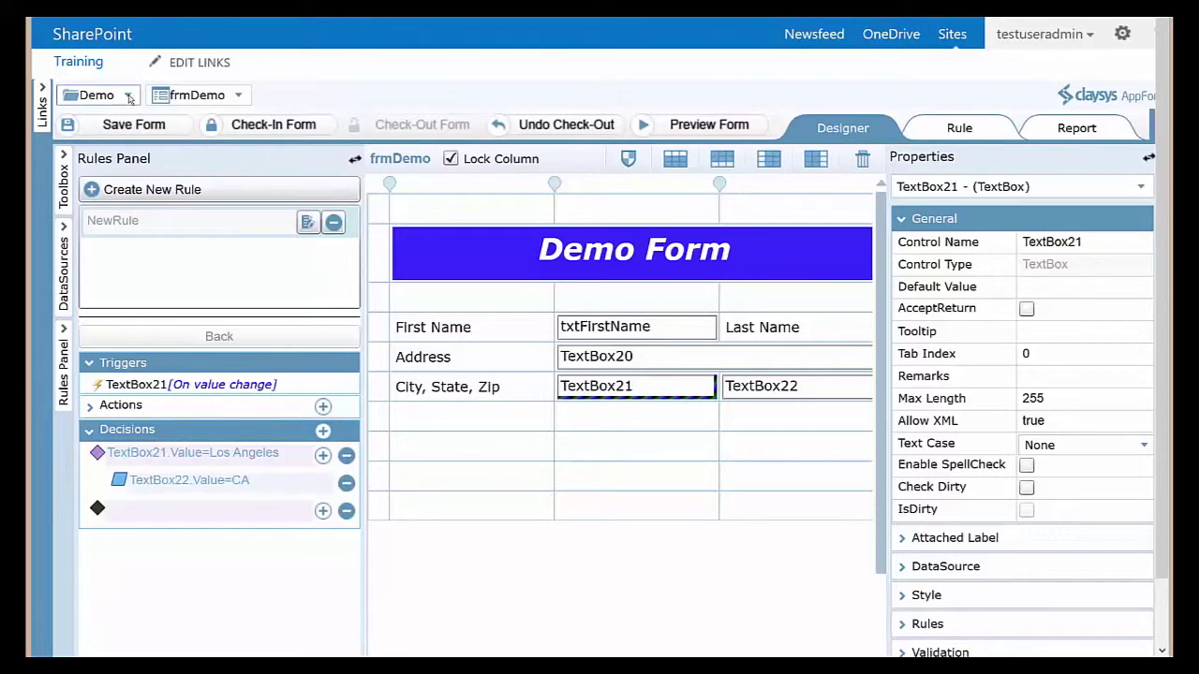
{"action": "left_click", "coordinate": [240, 97]}
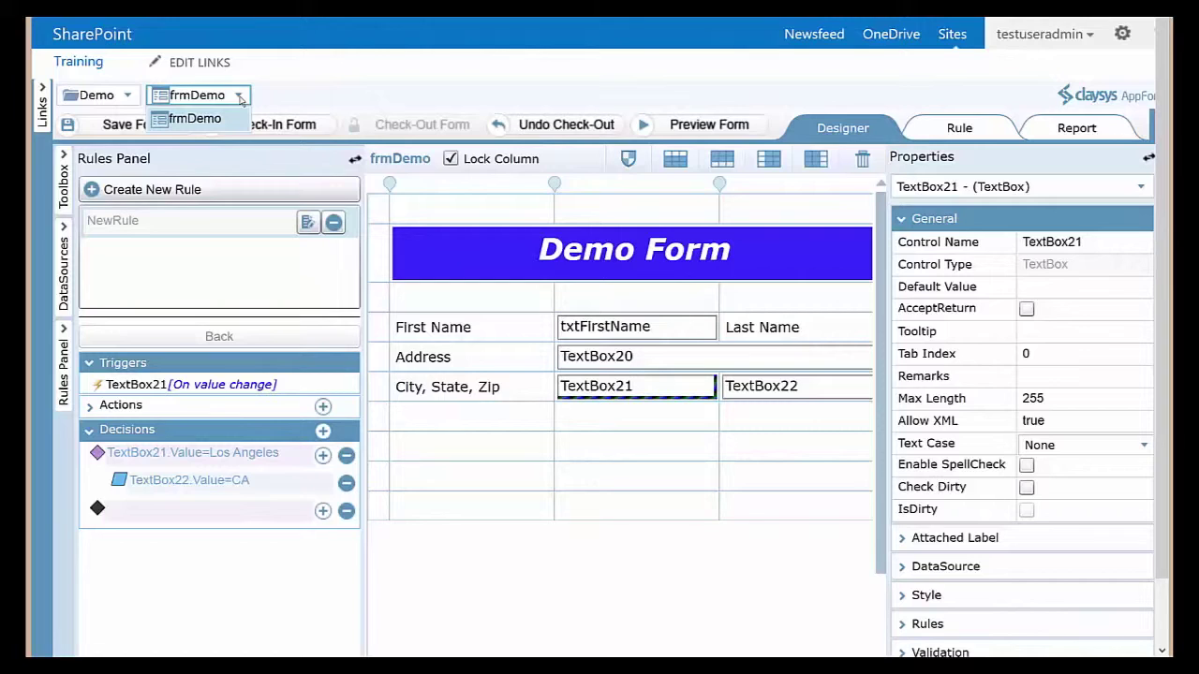
{"action": "left_click", "coordinate": [275, 101]}
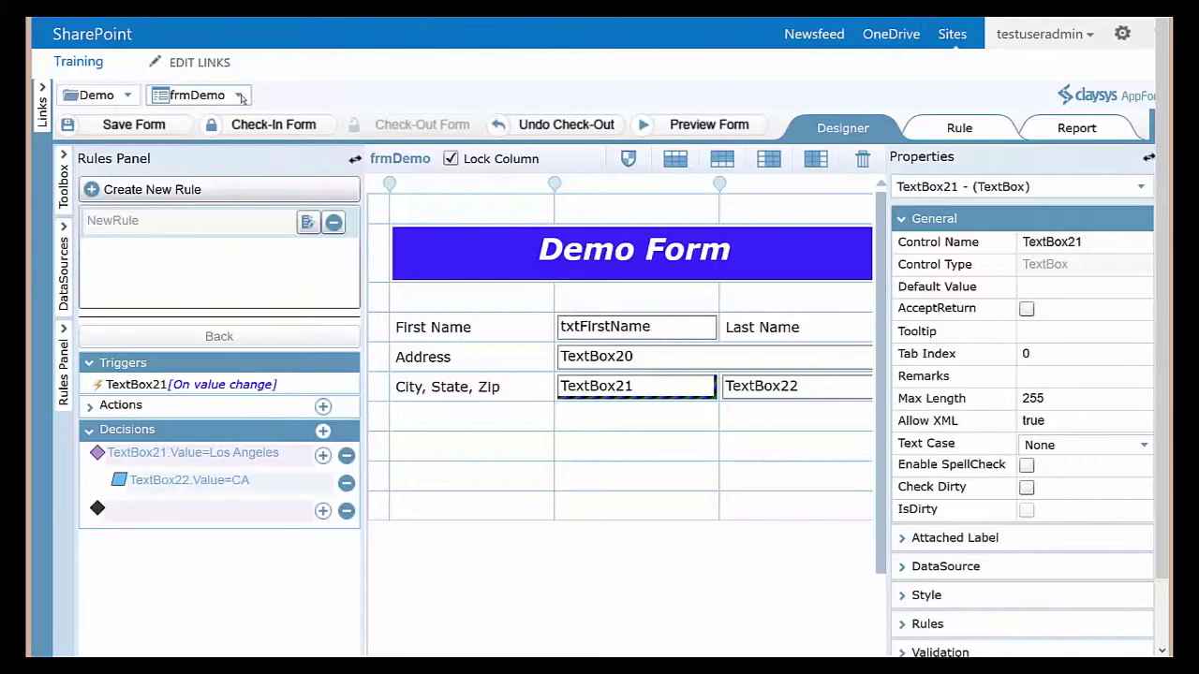
{"action": "left_click", "coordinate": [240, 97]}
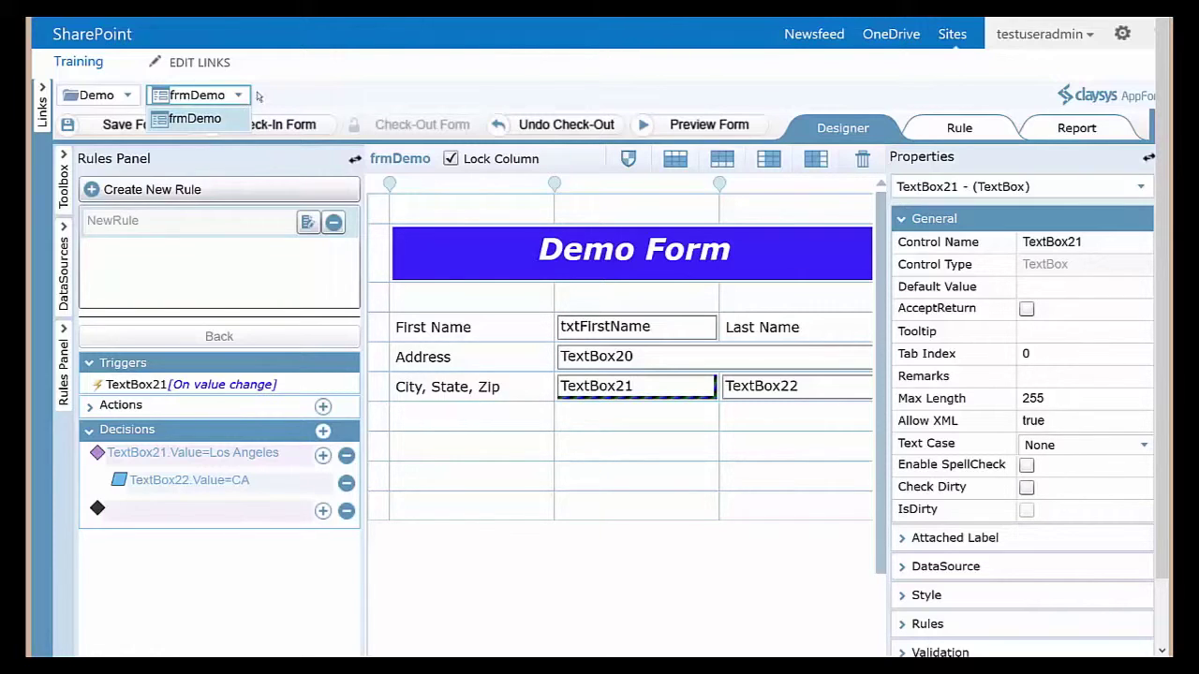
{"action": "left_click", "coordinate": [295, 90]}
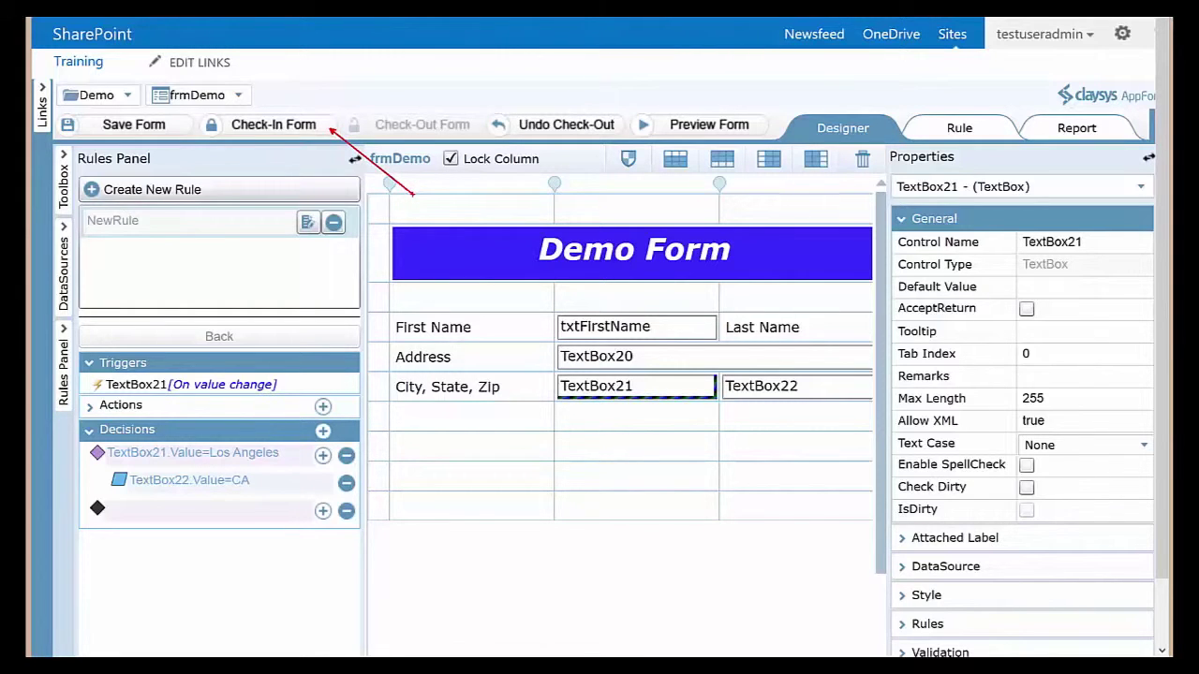
Check in frmDemo with the Publish option and no comments.
{"action": "left_click", "coordinate": [279, 127]}
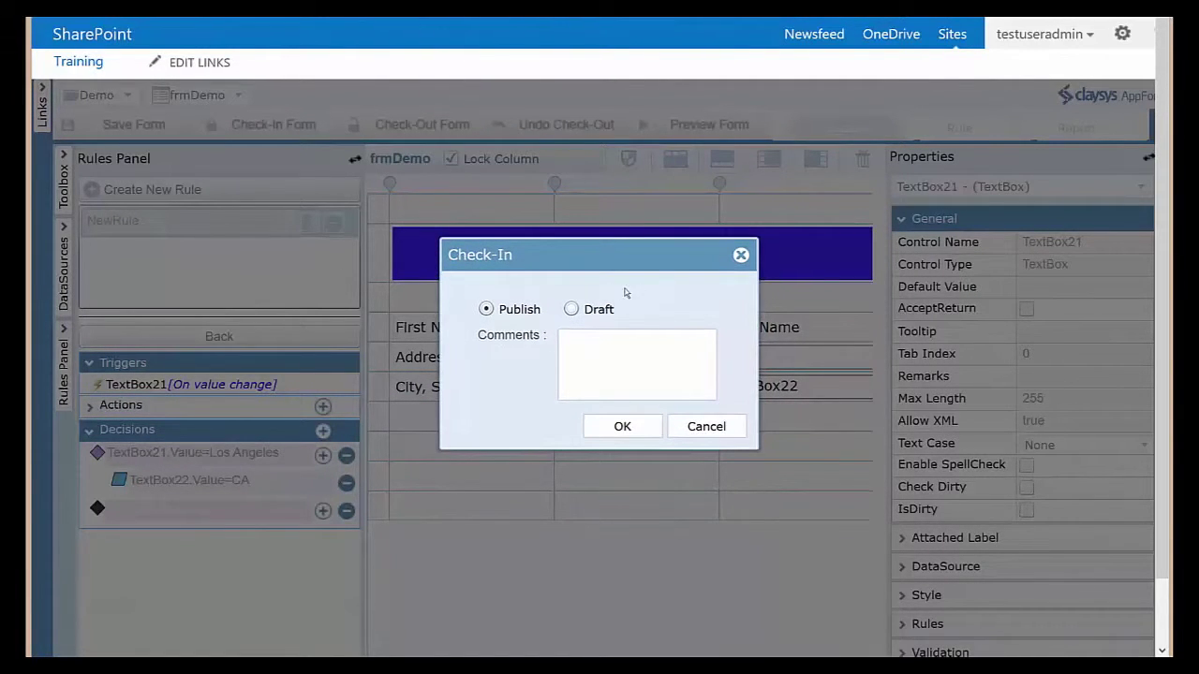
{"action": "left_click", "coordinate": [613, 370]}
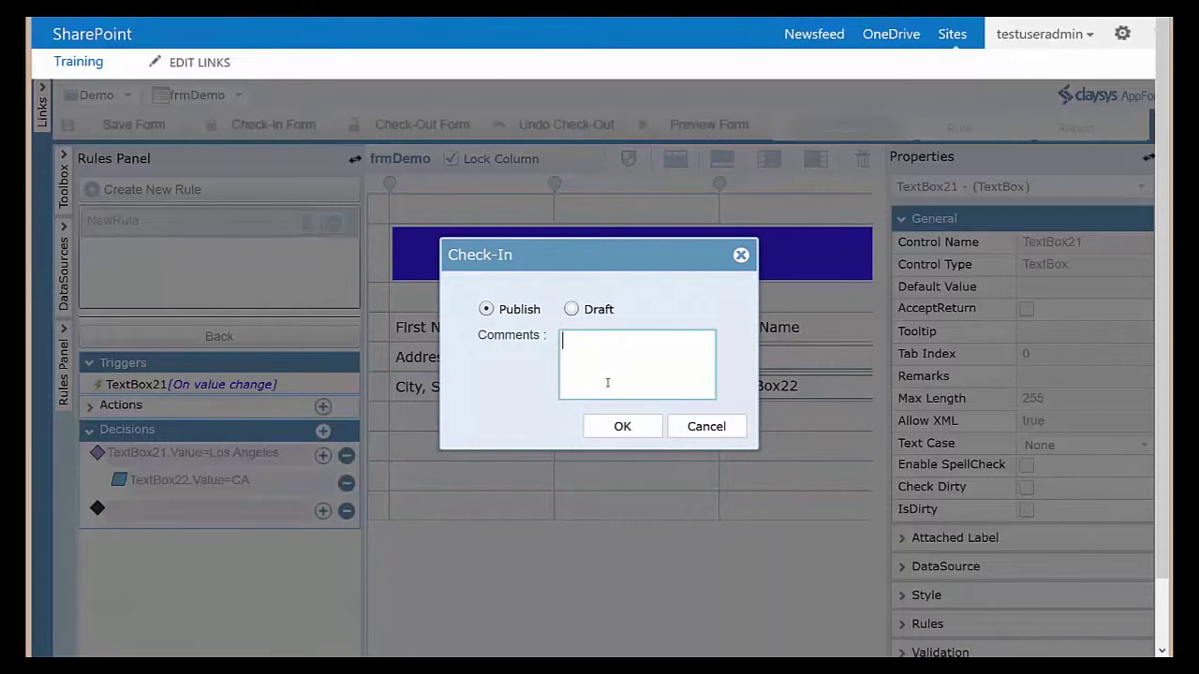
{"action": "left_click", "coordinate": [623, 427]}
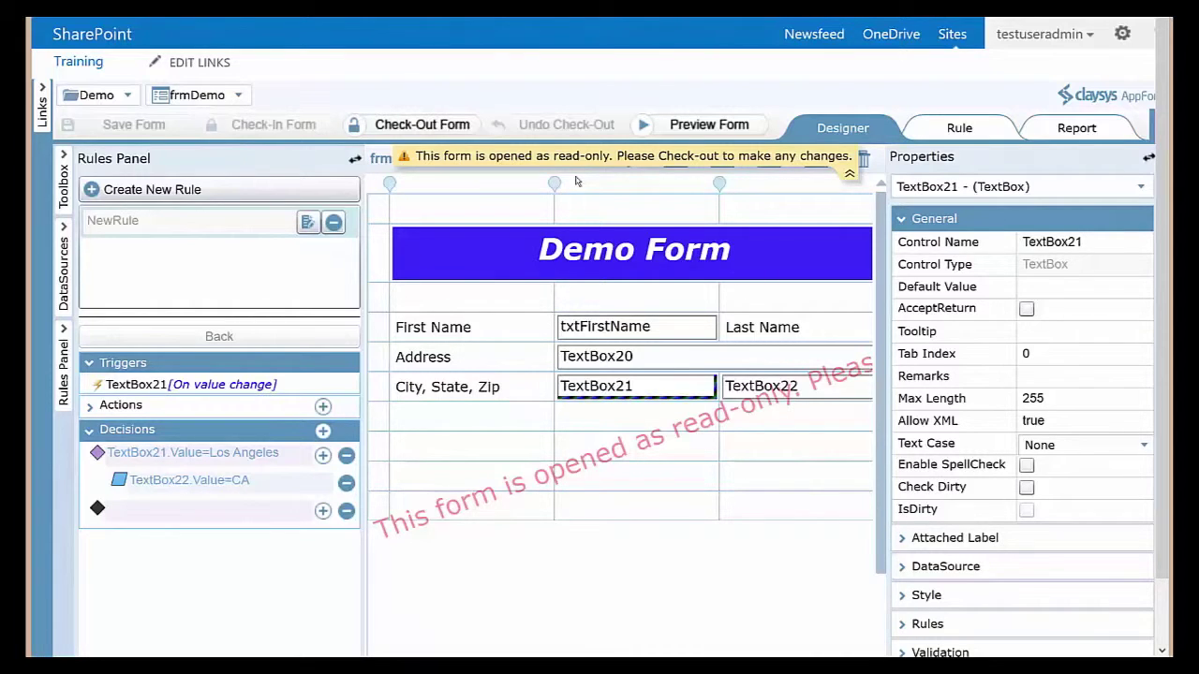
{"action": "left_click", "coordinate": [405, 134]}
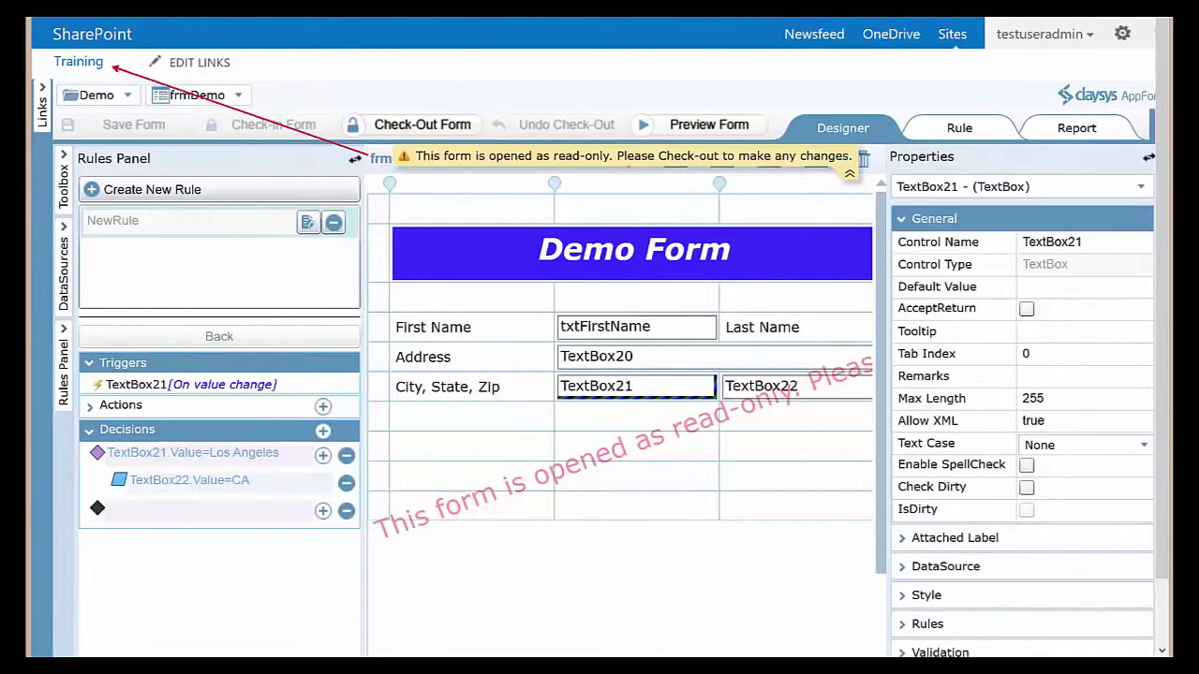
Open DemoPage from the Training site's Site Pages library.
{"action": "left_click", "coordinate": [89, 62]}
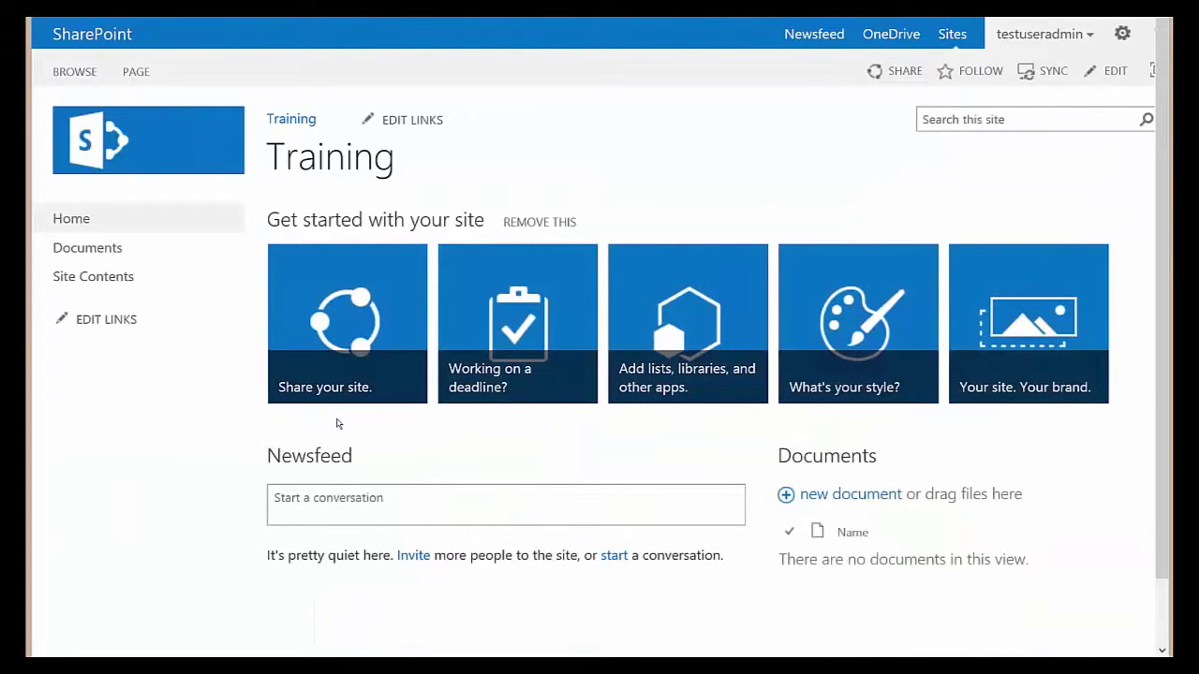
{"action": "left_click", "coordinate": [122, 280]}
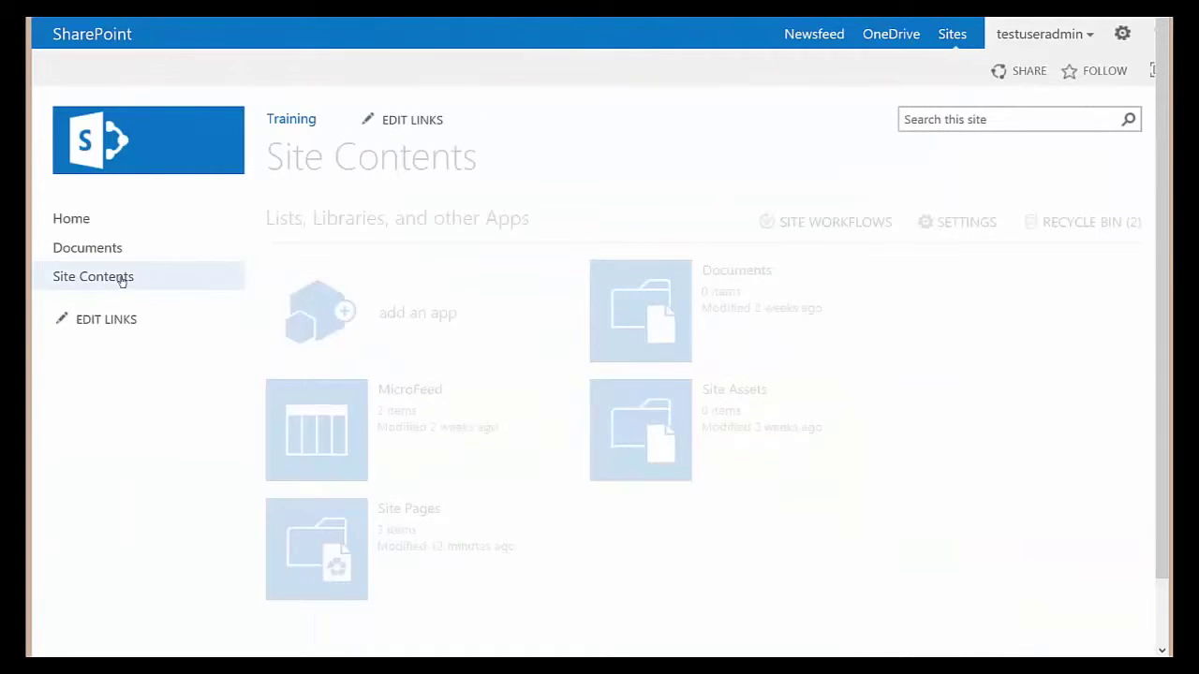
{"action": "left_click", "coordinate": [344, 532]}
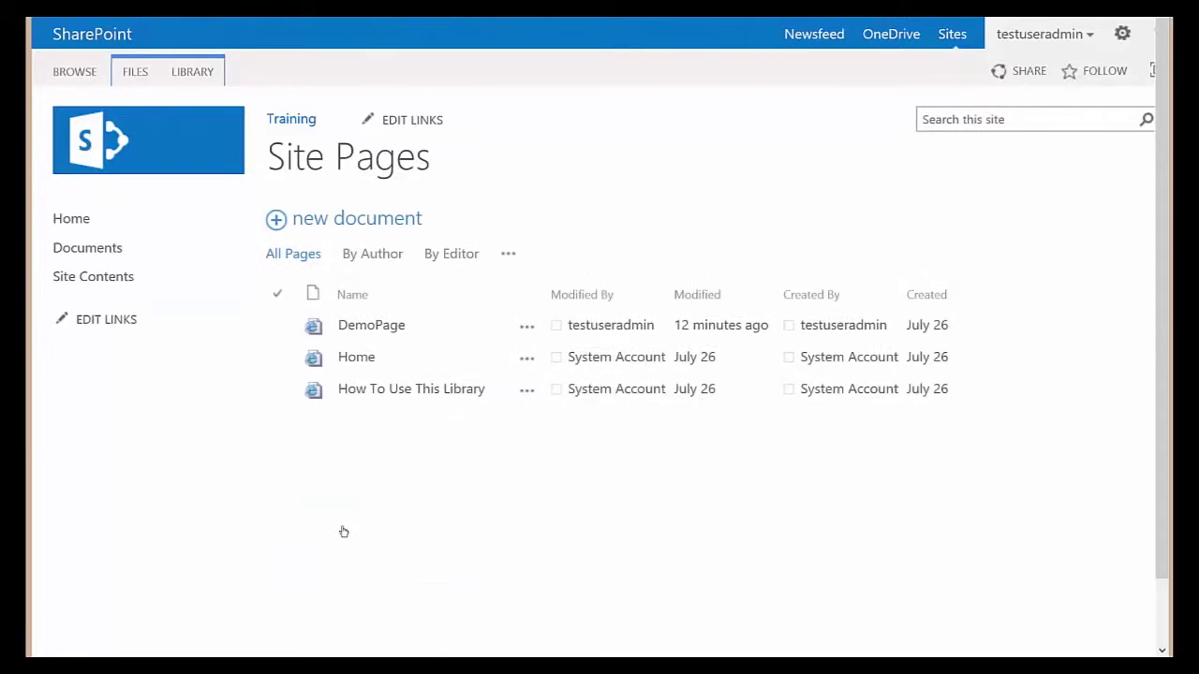
{"action": "left_click", "coordinate": [375, 328]}
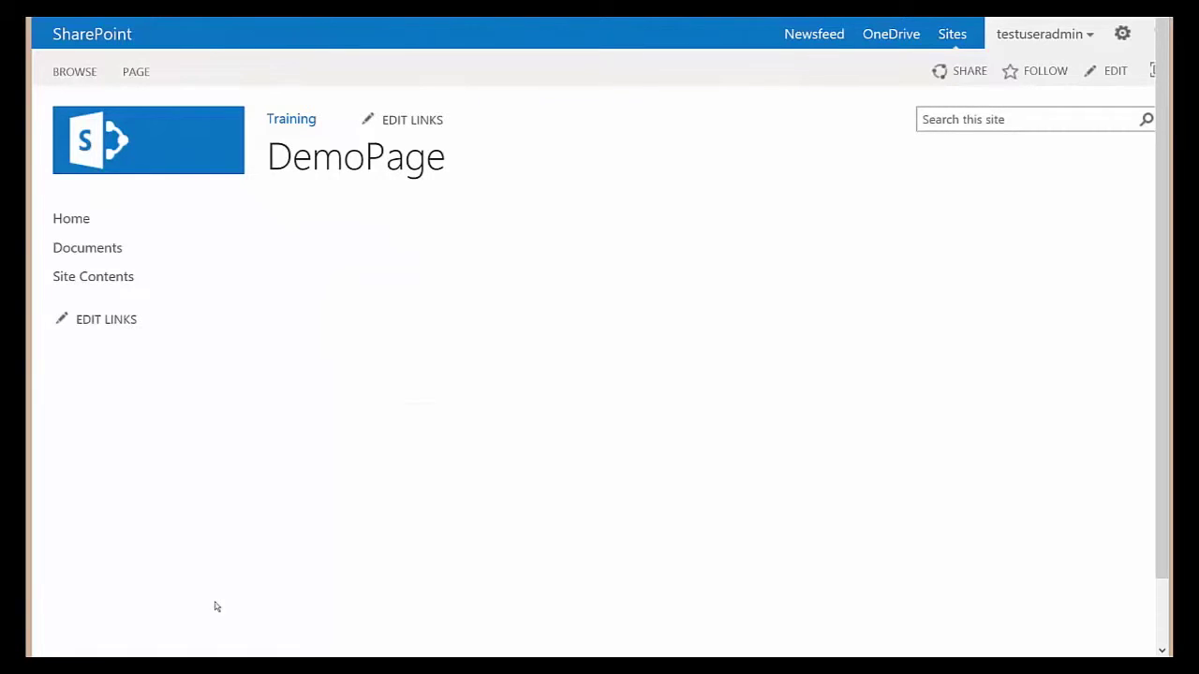
Put DemoPage into edit mode and insert the Claysys HTML WebPart from the ClaySys category.
{"action": "left_click", "coordinate": [142, 72]}
{"action": "left_click", "coordinate": [59, 120]}
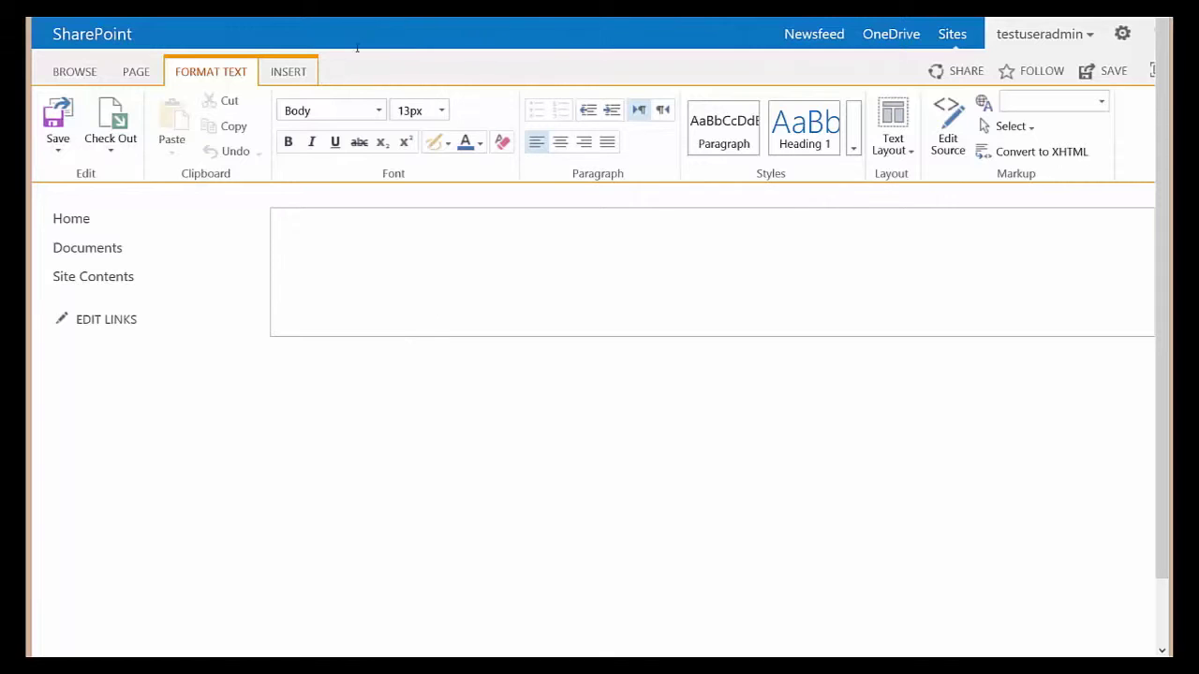
{"action": "left_click", "coordinate": [295, 76]}
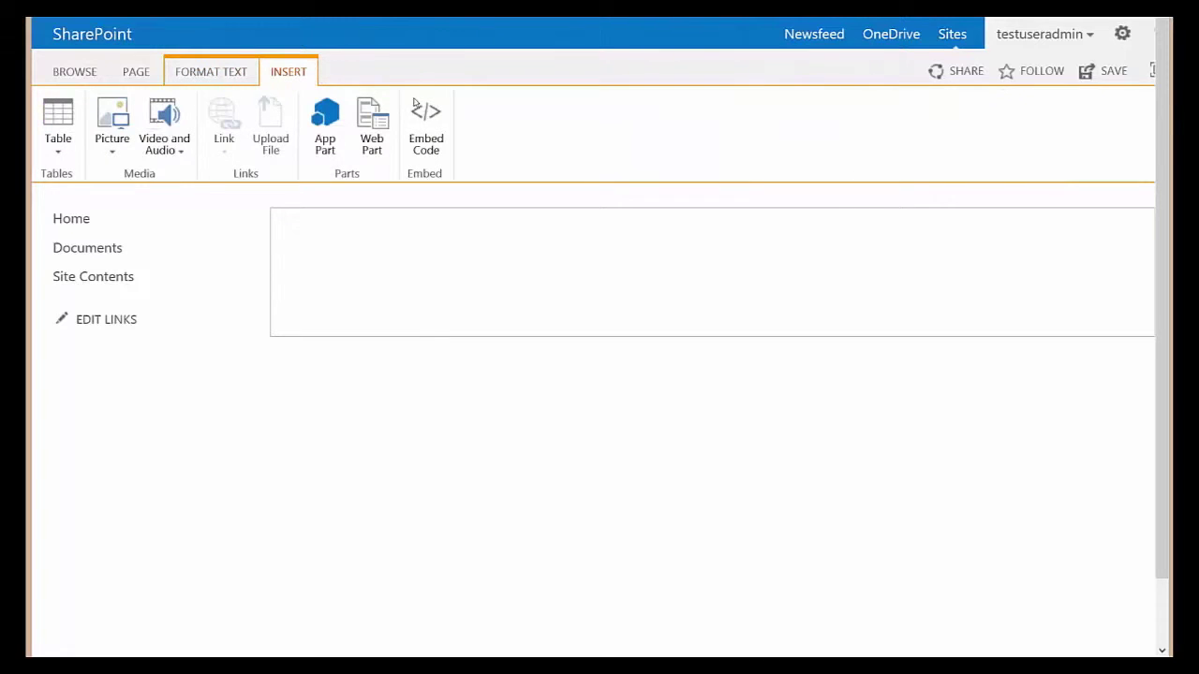
{"action": "left_click", "coordinate": [377, 129]}
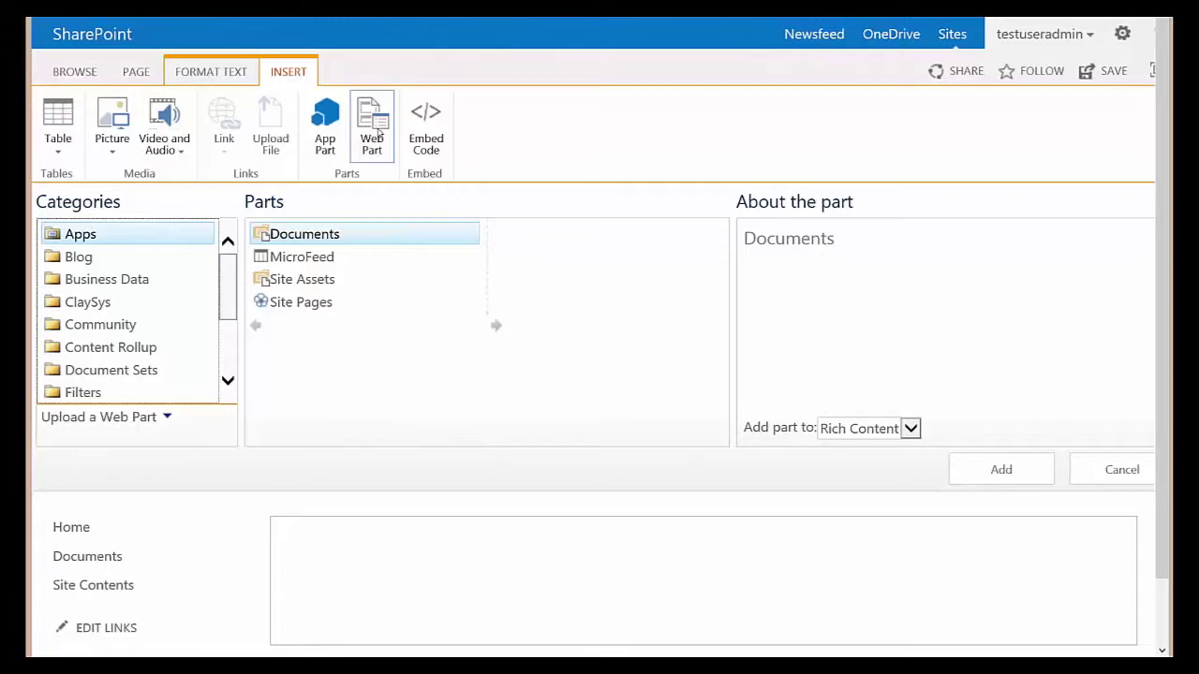
{"action": "left_click", "coordinate": [76, 309]}
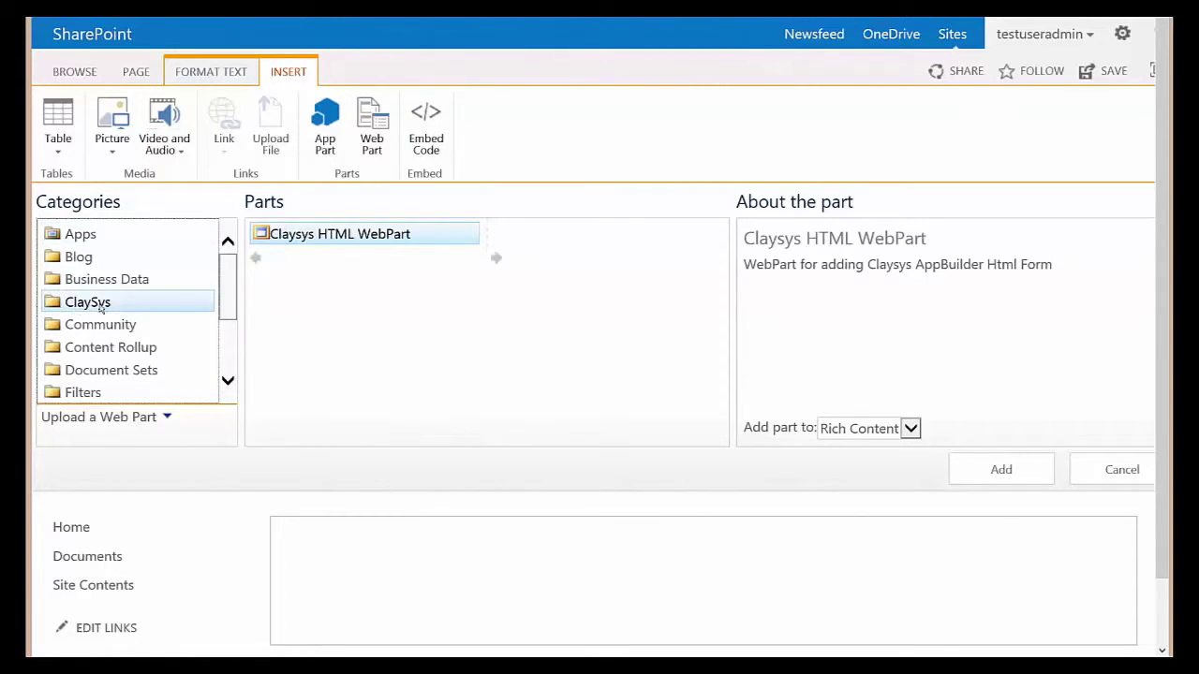
{"action": "left_click", "coordinate": [325, 241]}
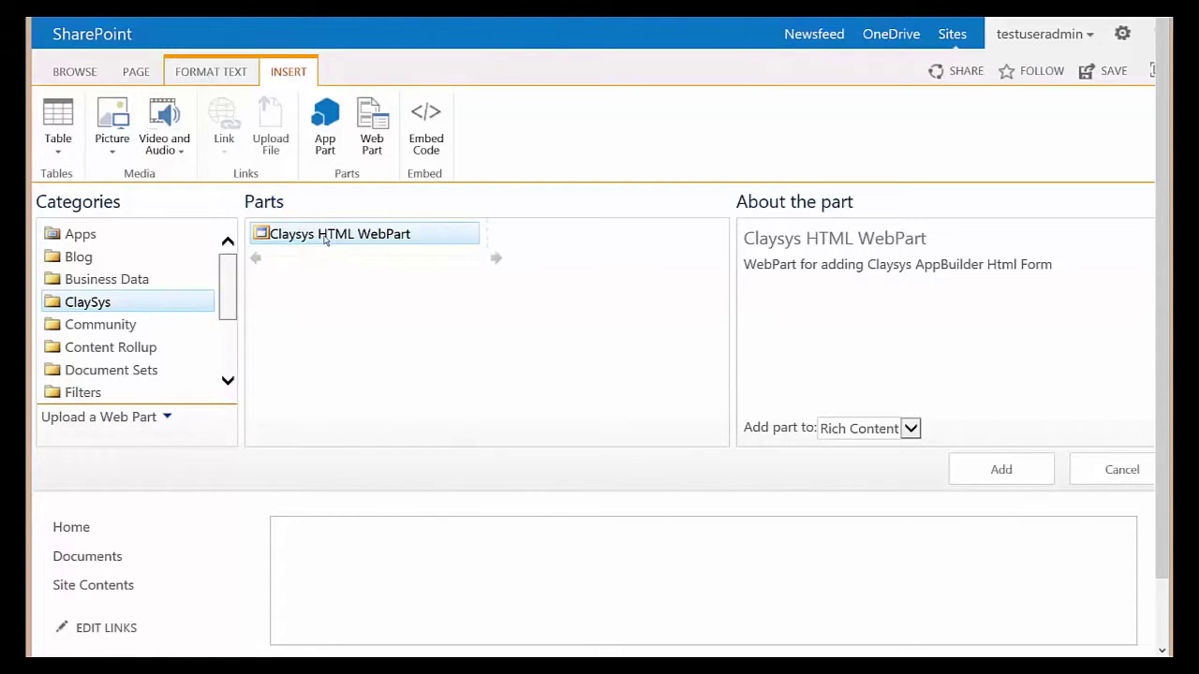
{"action": "left_click", "coordinate": [991, 468]}
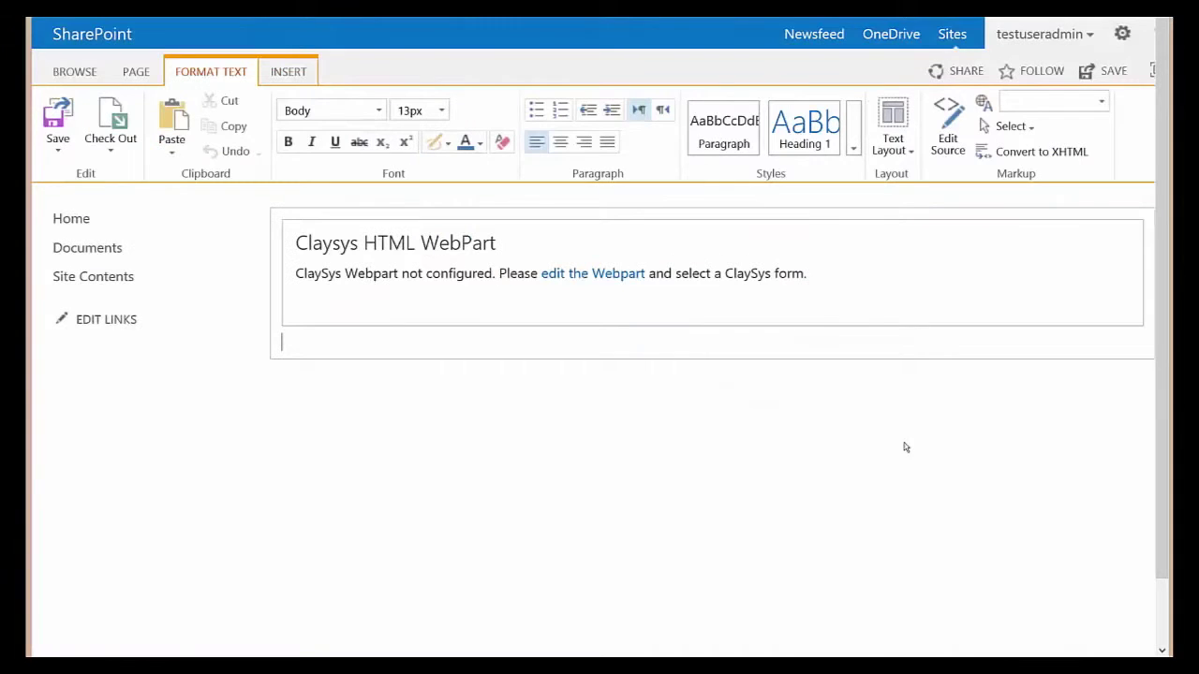
Configure the Claysys HTML WebPart to use the frmDemo form from the Demo folder, and save the page.
{"action": "left_click", "coordinate": [601, 274]}
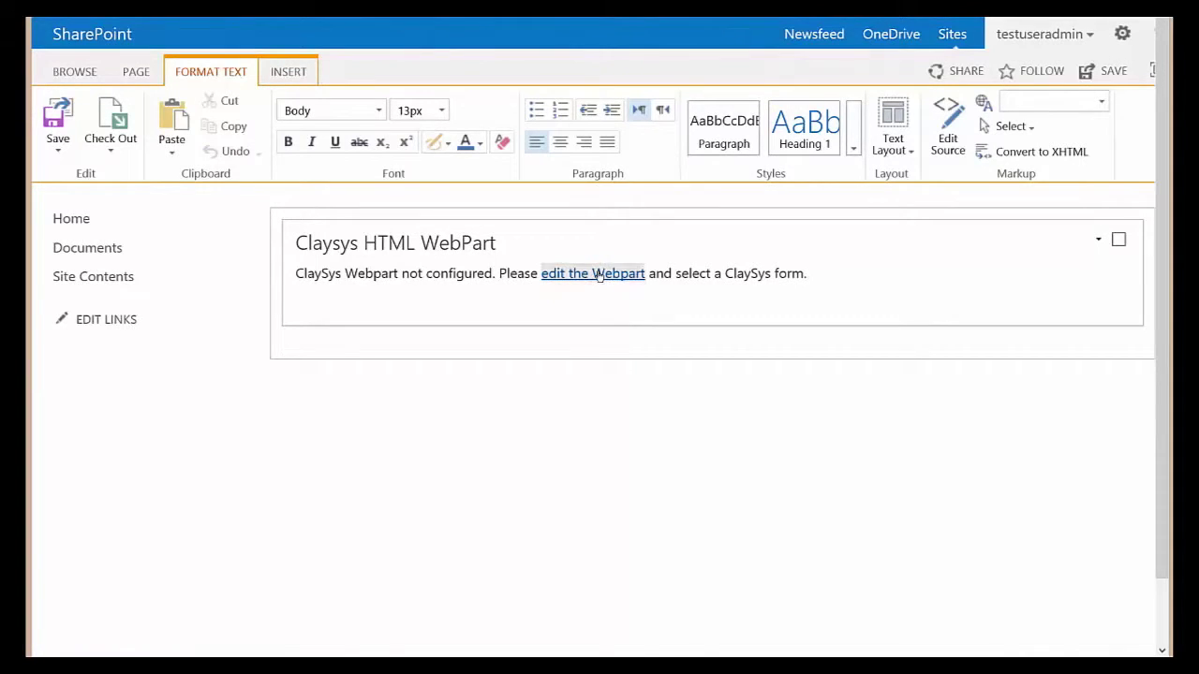
{"action": "left_click", "coordinate": [653, 406]}
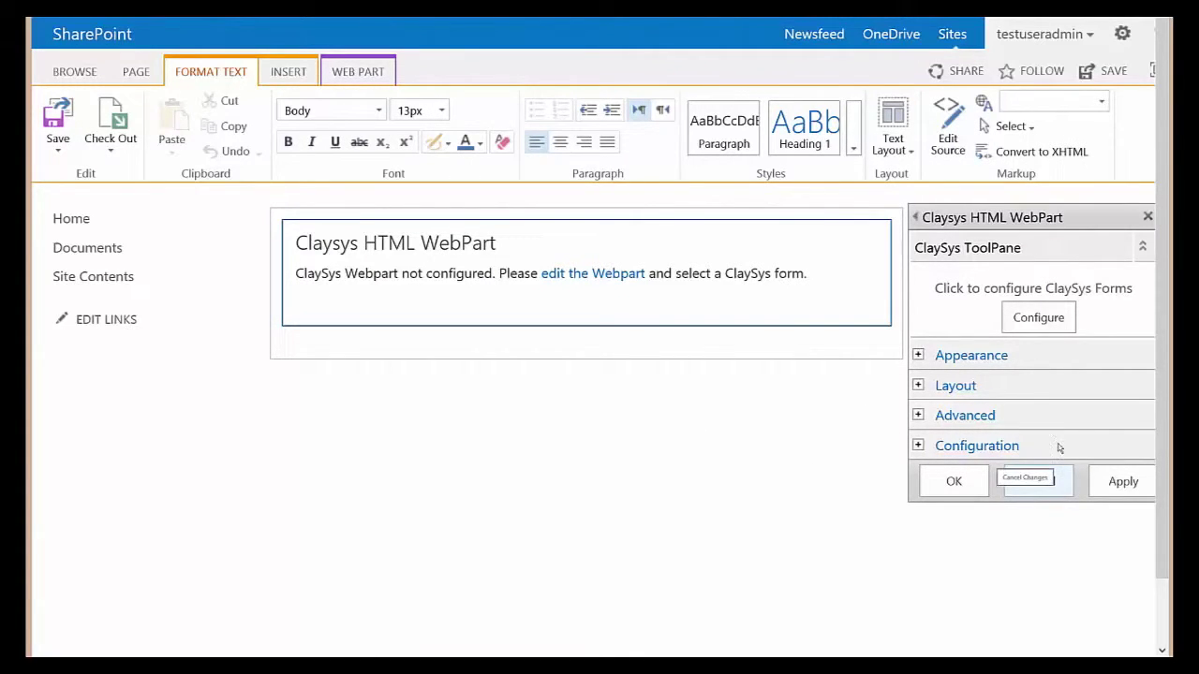
{"action": "left_click", "coordinate": [1046, 324]}
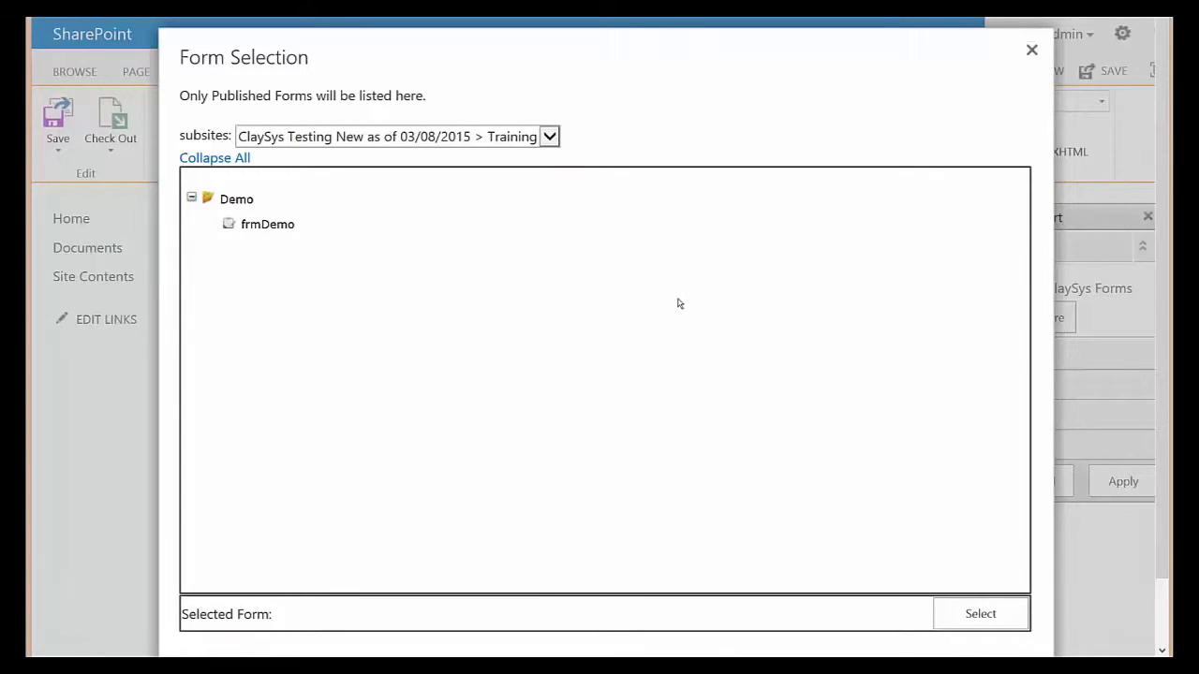
{"action": "left_click", "coordinate": [268, 226]}
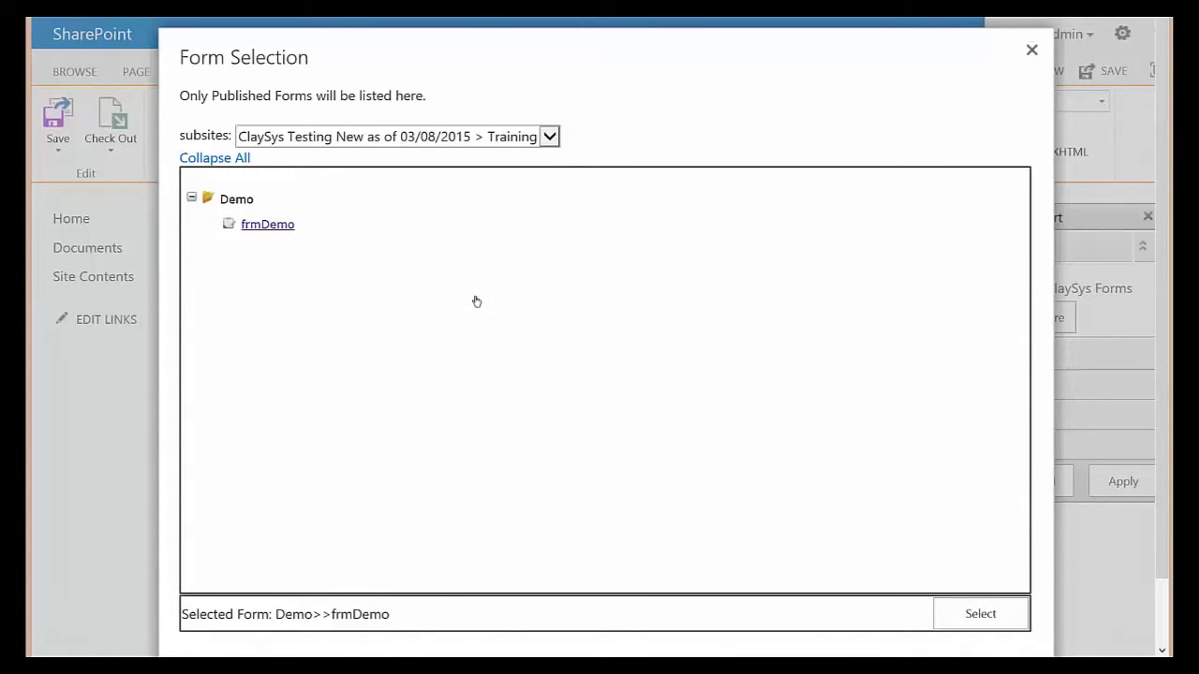
{"action": "left_click", "coordinate": [971, 616]}
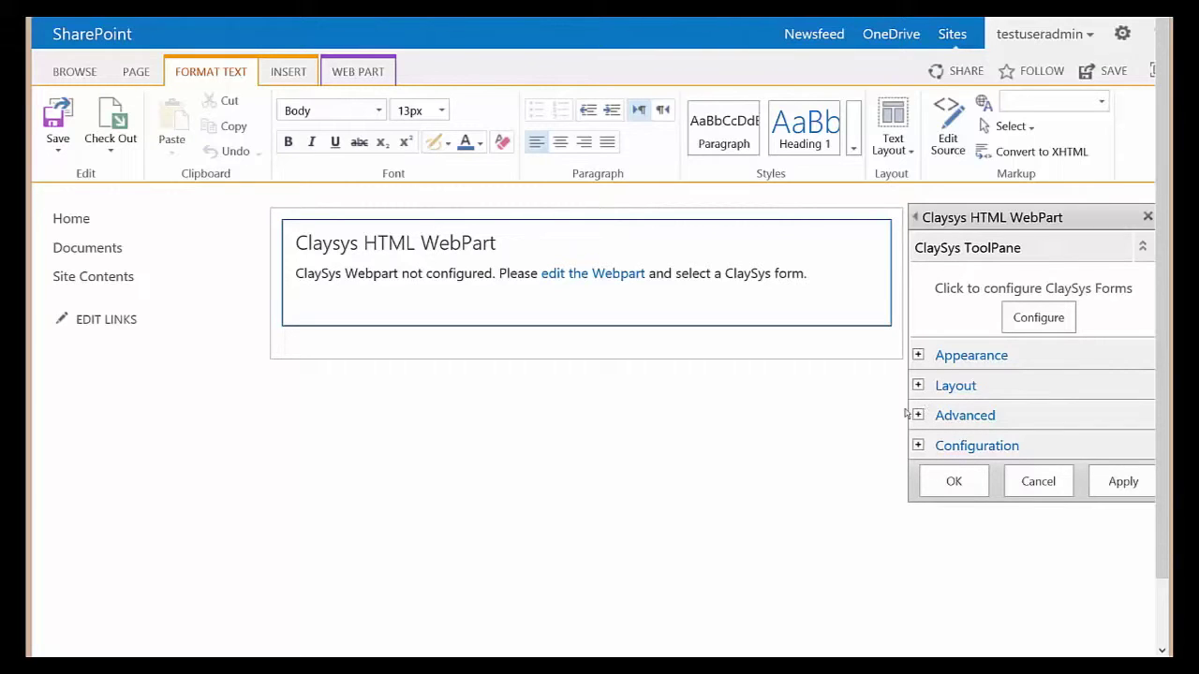
{"action": "left_click", "coordinate": [955, 482]}
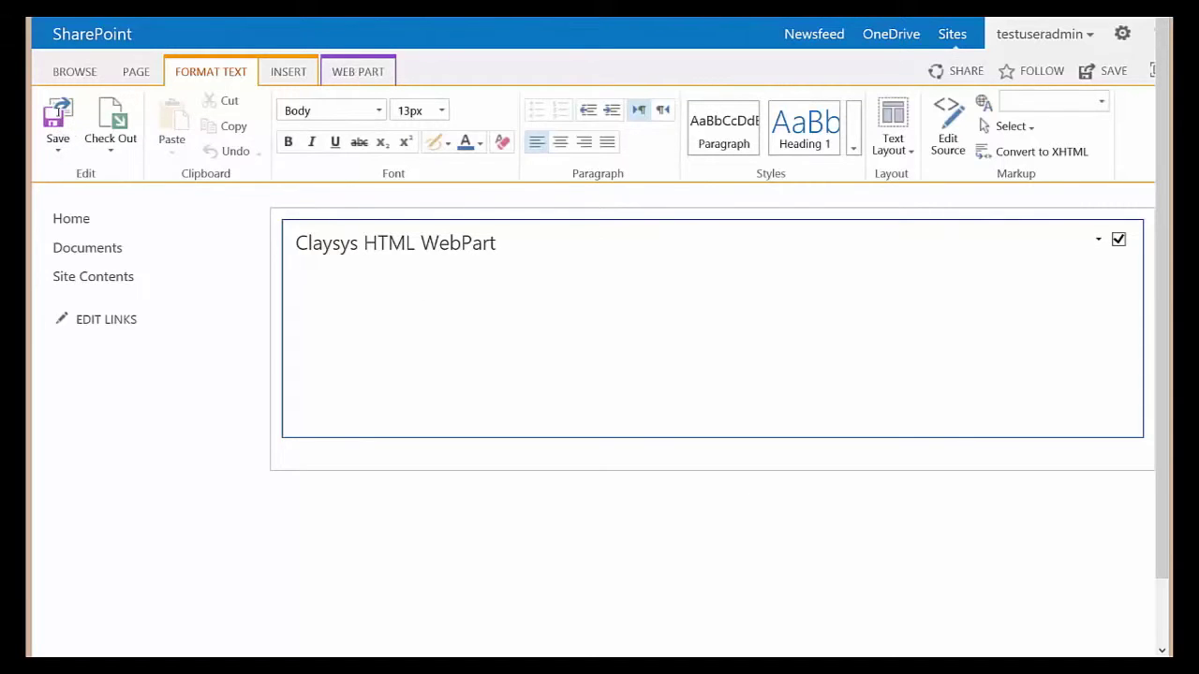
{"action": "left_click", "coordinate": [58, 114]}
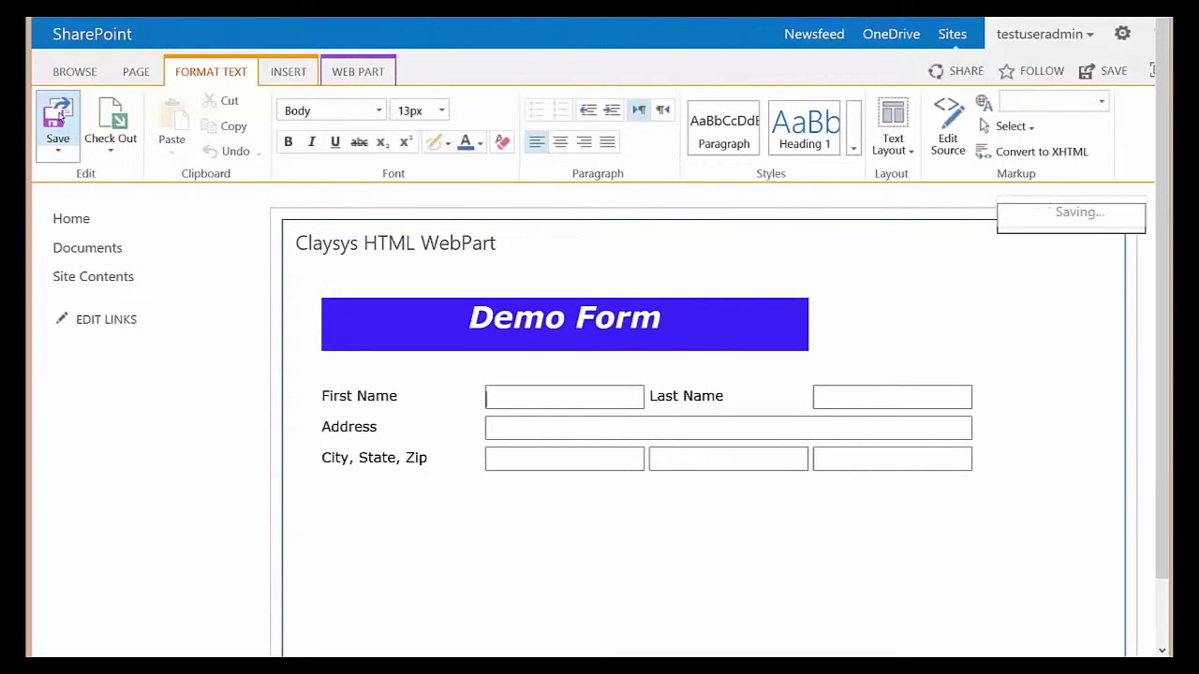